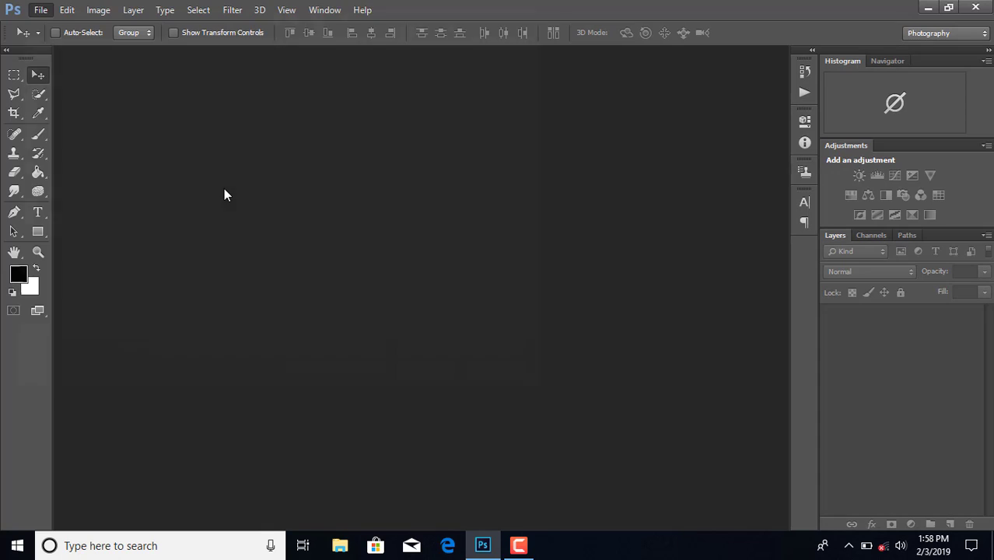
Open the IMG_8048 photo from the Stocks folder and dock its window as a tab
key("ctrl+o")
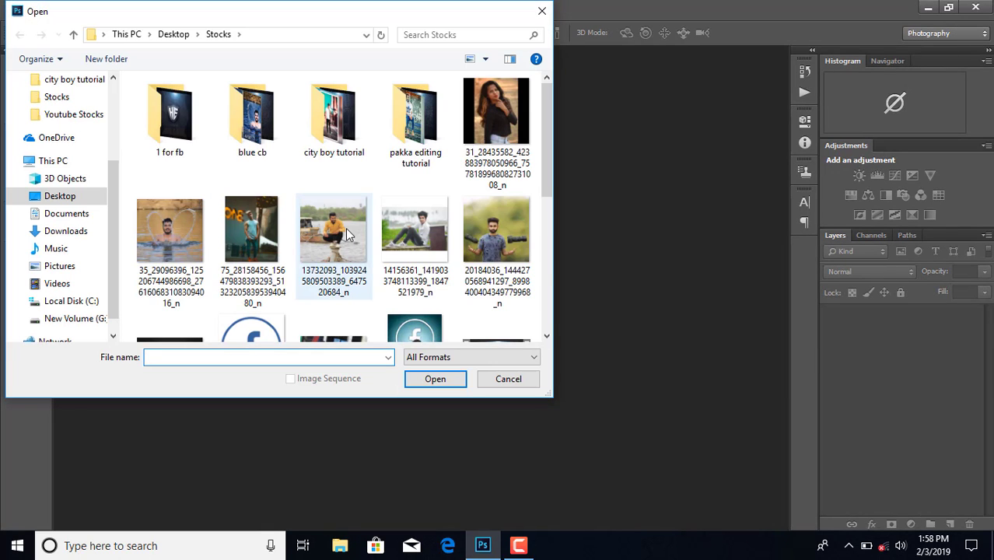
scroll(345, 227, "down", 3)
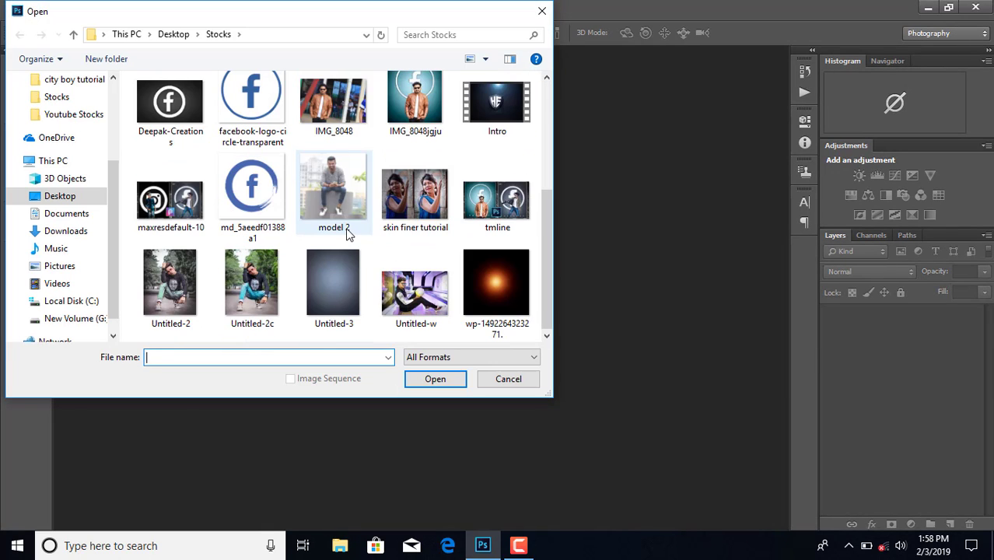
left_click(313, 102)
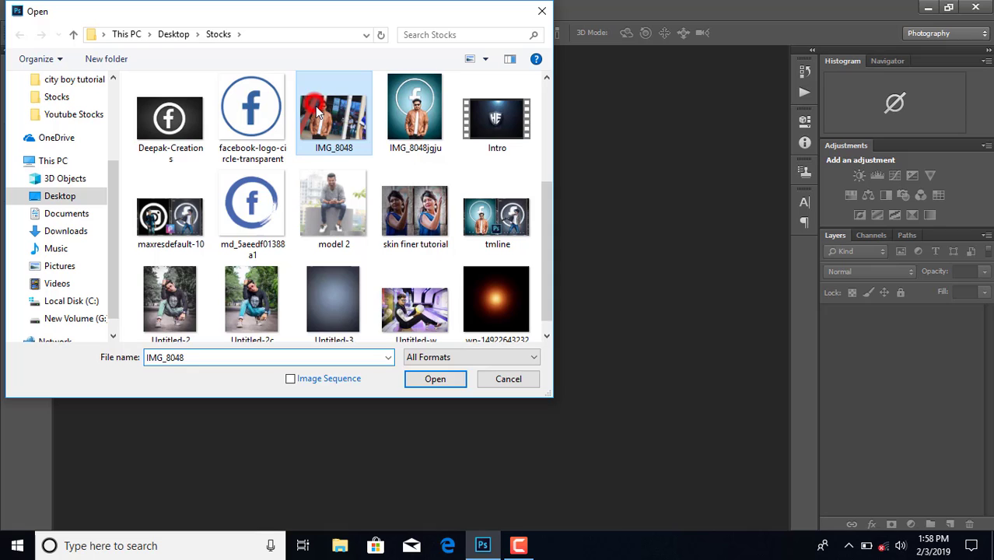
left_click(432, 378)
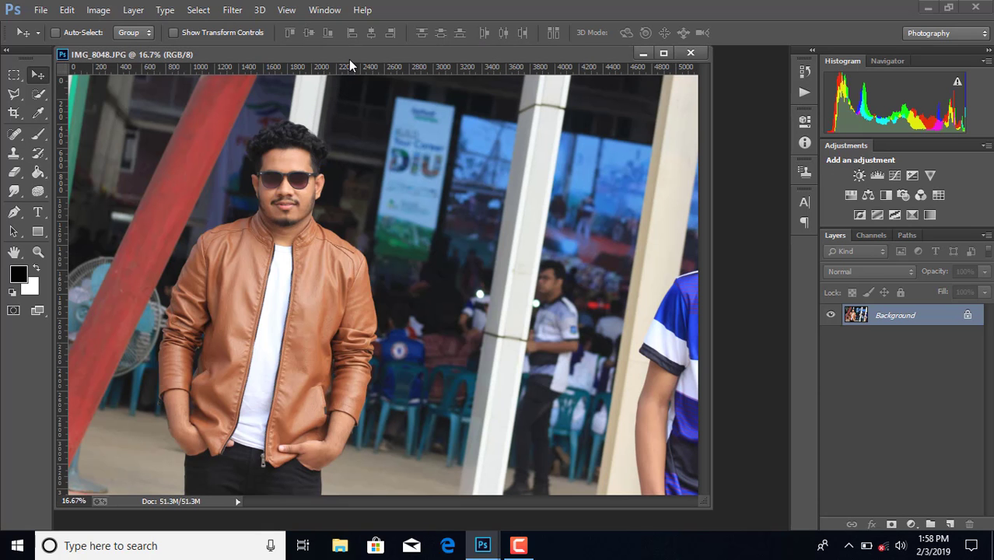
left_click_drag(350, 51, 363, 56)
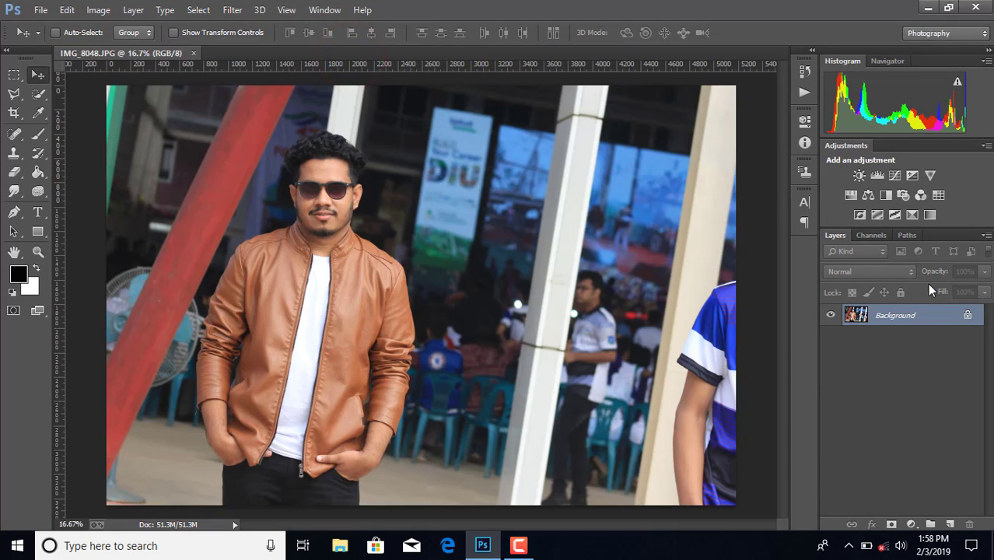
Unlock the Background layer and begin a Pen tool path along the jacket's shoulder on the image's right side
left_click(968, 317)
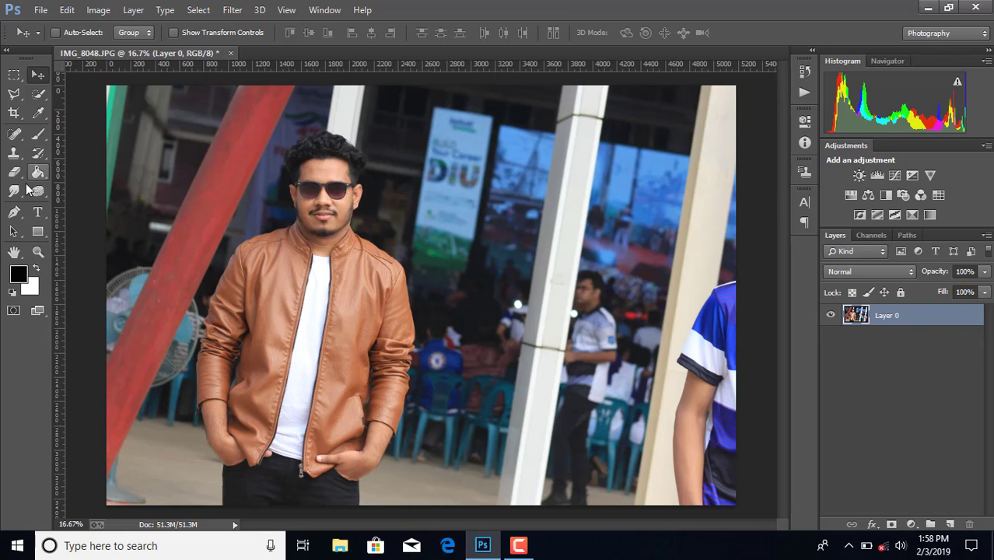
left_click(16, 213)
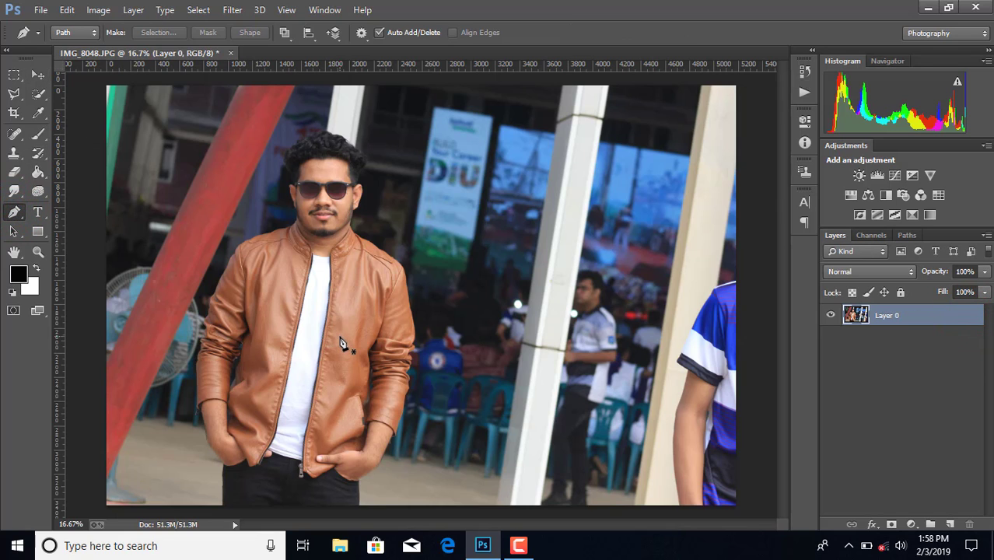
scroll(340, 343, "up", 4)
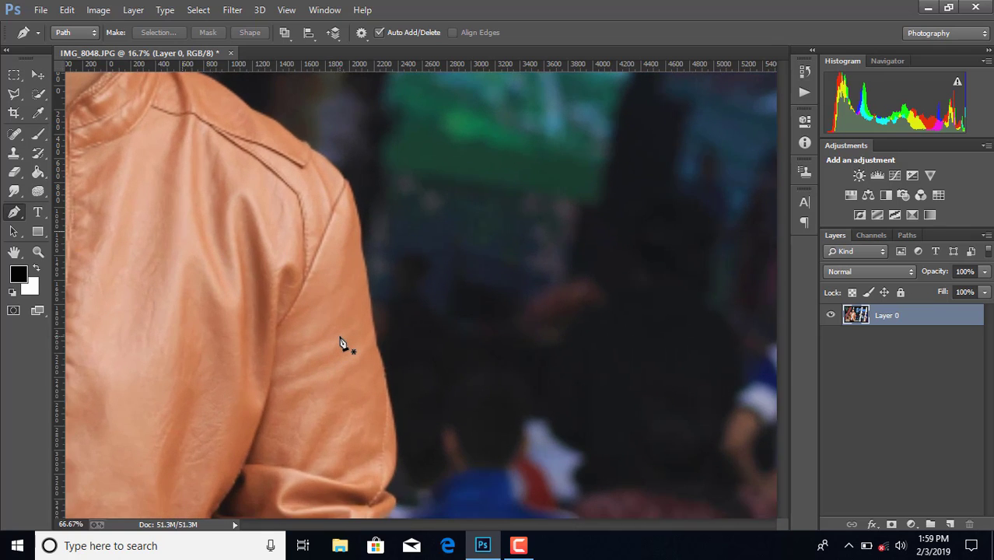
scroll(340, 344, "up", 1)
scroll(291, 224, "up", 2)
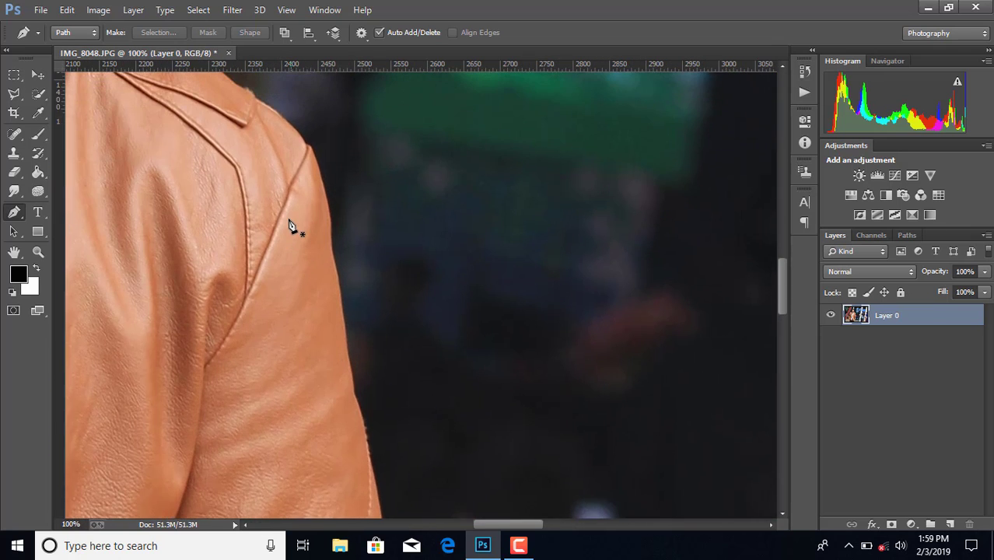
scroll(233, 202, "up", 3)
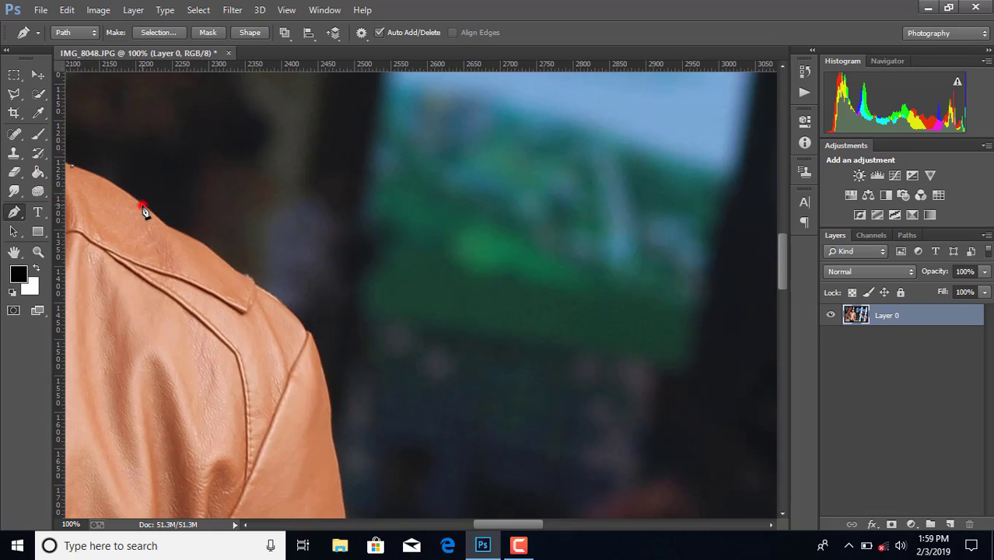
left_click(164, 227)
scroll(166, 224, "down", 2)
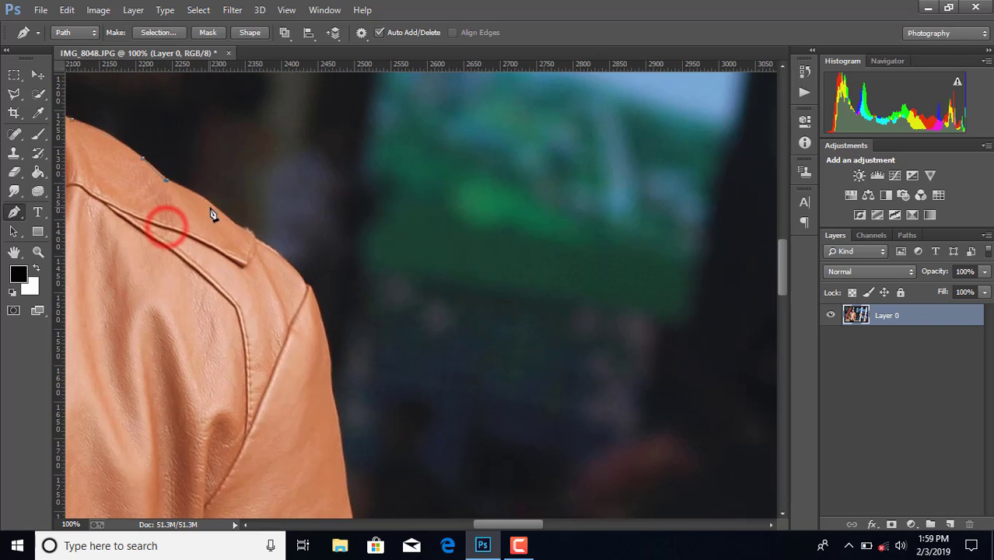
left_click(223, 215)
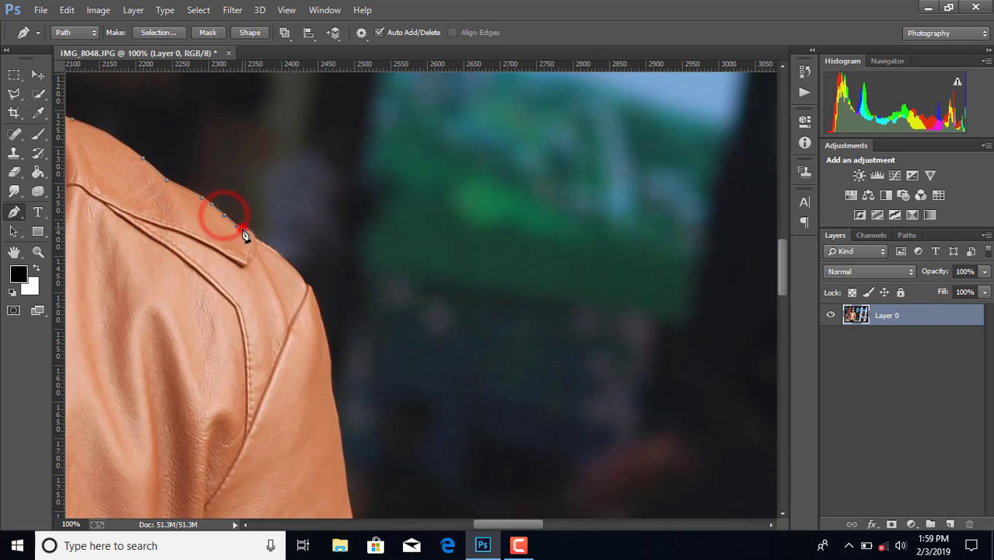
left_click(249, 230)
Continue the pen path over the shoulder tip and down the outer edge of the upper sleeve
scroll(259, 246, "down", 2)
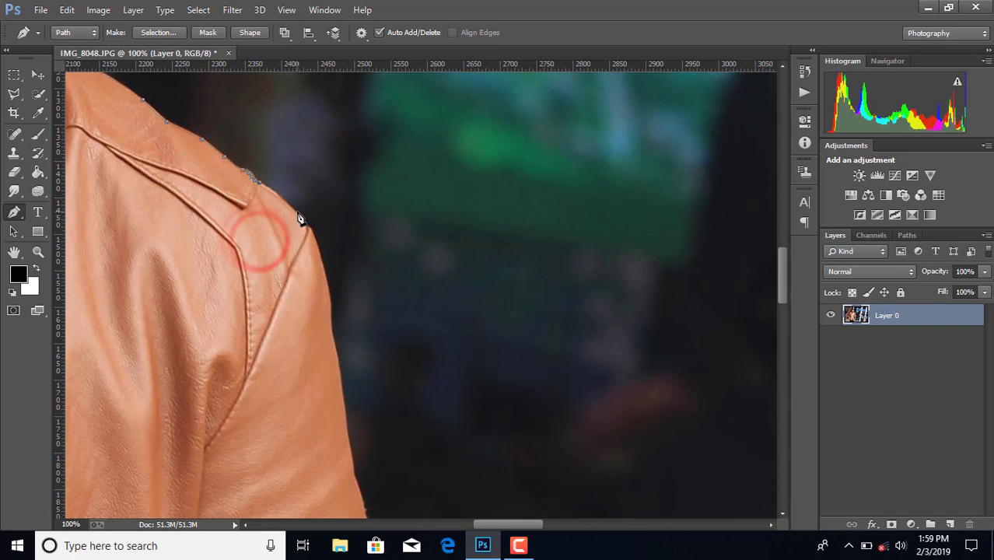
left_click(302, 218)
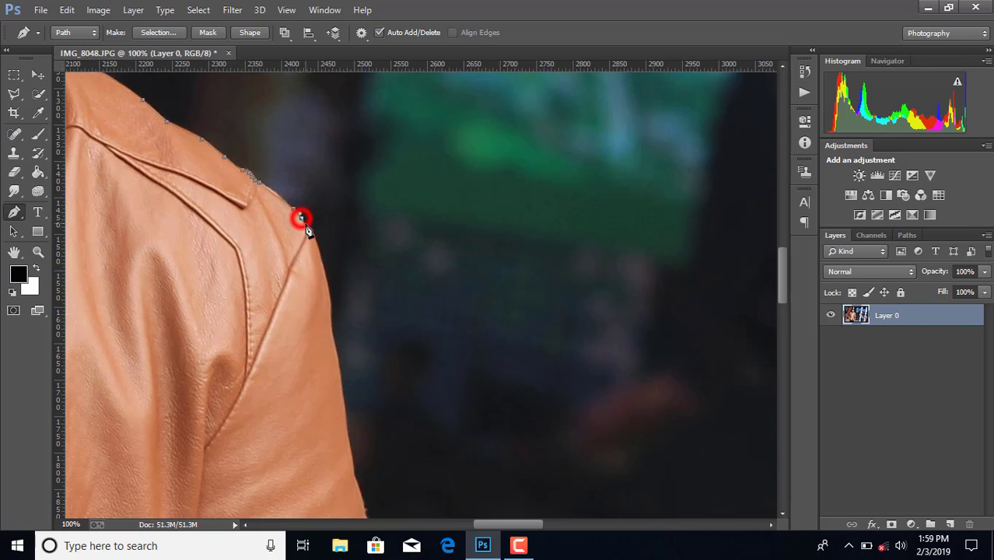
left_click(310, 229)
scroll(325, 237, "down", 2)
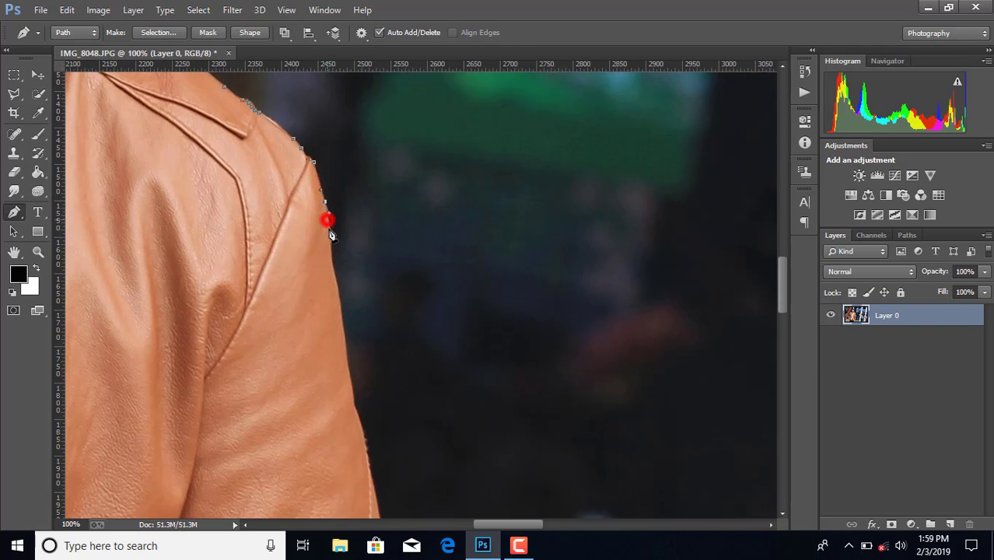
scroll(330, 234, "down", 2)
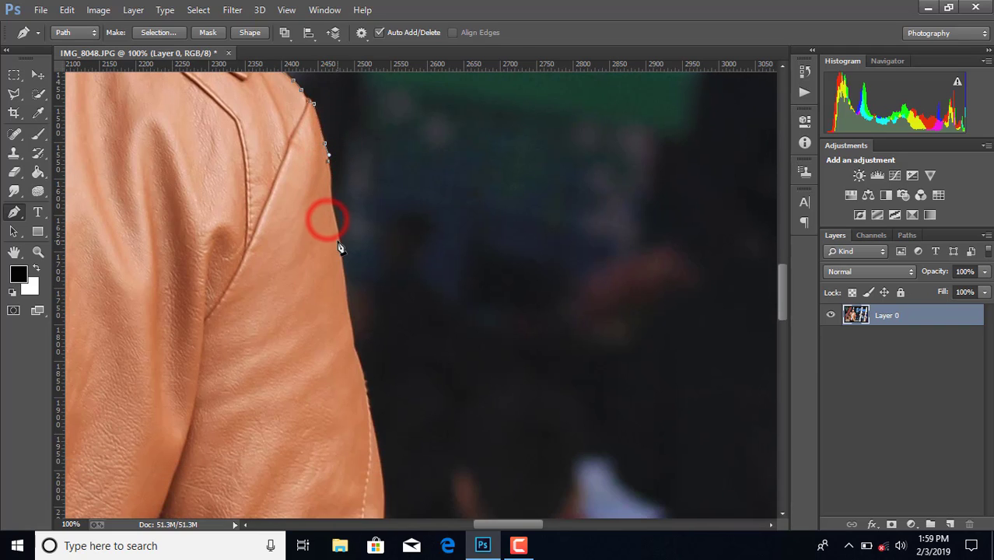
left_click(329, 184)
scroll(334, 187, "down", 2)
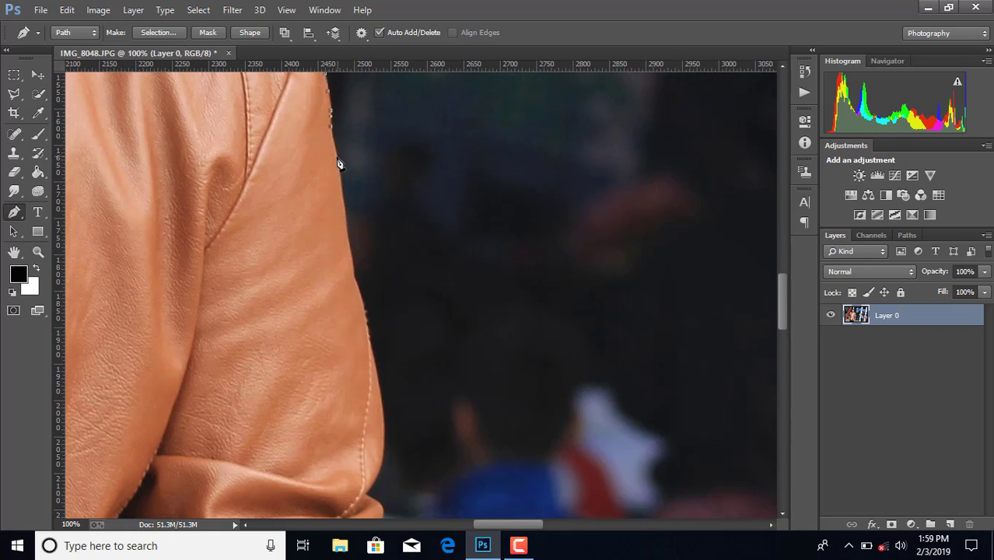
left_click(343, 233)
Extend the pen path down the sleeve's outer edge, around the elbow bulge to the first fold
scroll(346, 233, "down", 4)
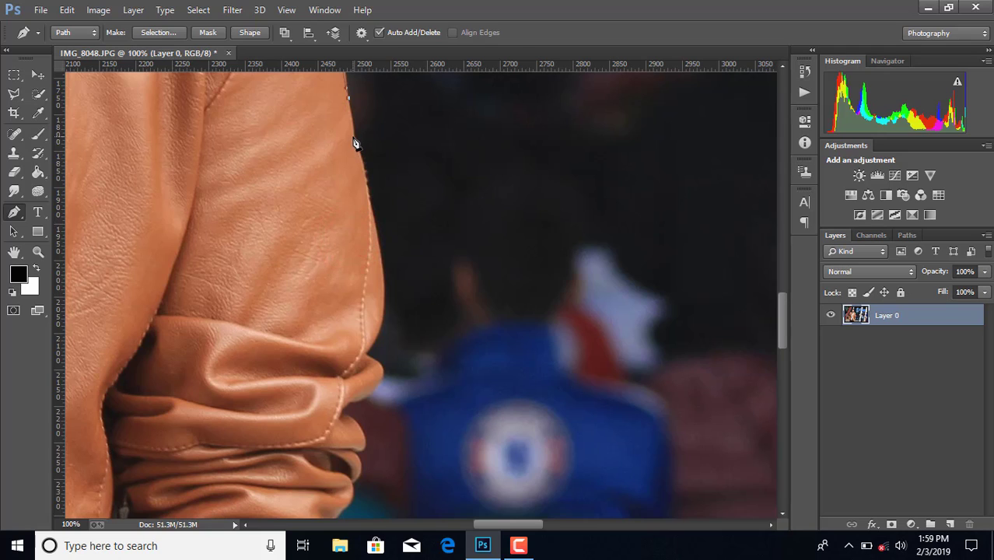
left_click(350, 139)
scroll(386, 173, "down", 1)
scroll(365, 163, "down", 1)
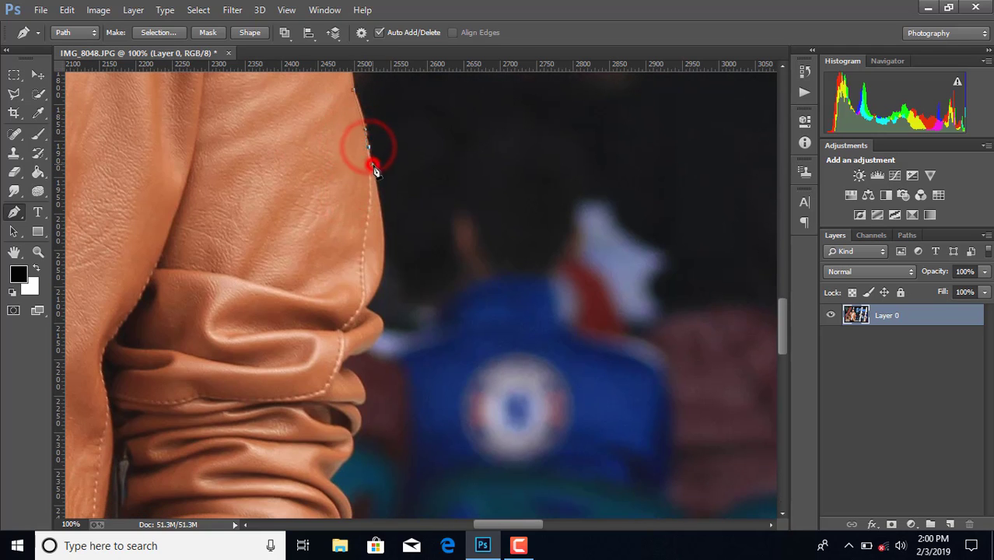
scroll(373, 167, "down", 2)
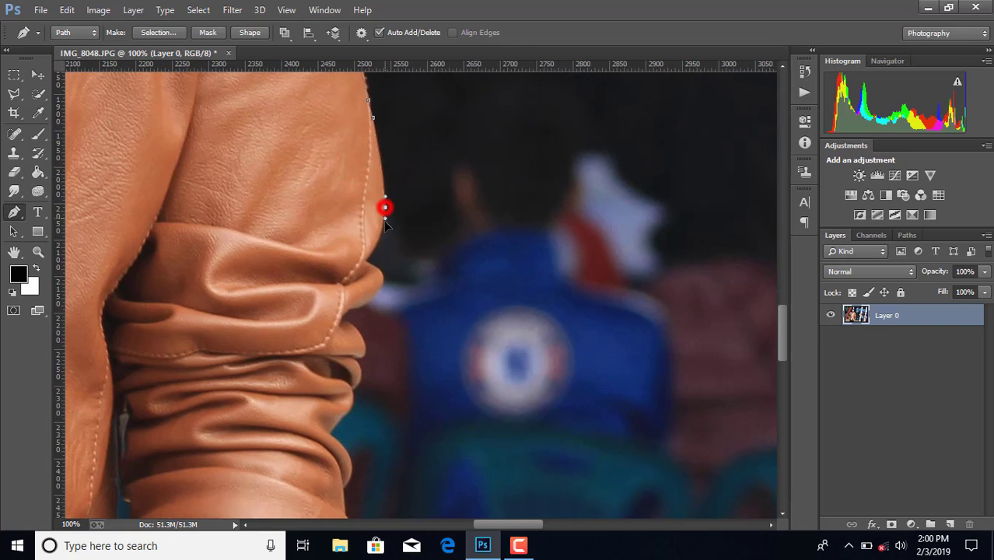
left_click_drag(385, 222, 383, 223)
left_click(372, 251)
left_click(370, 265)
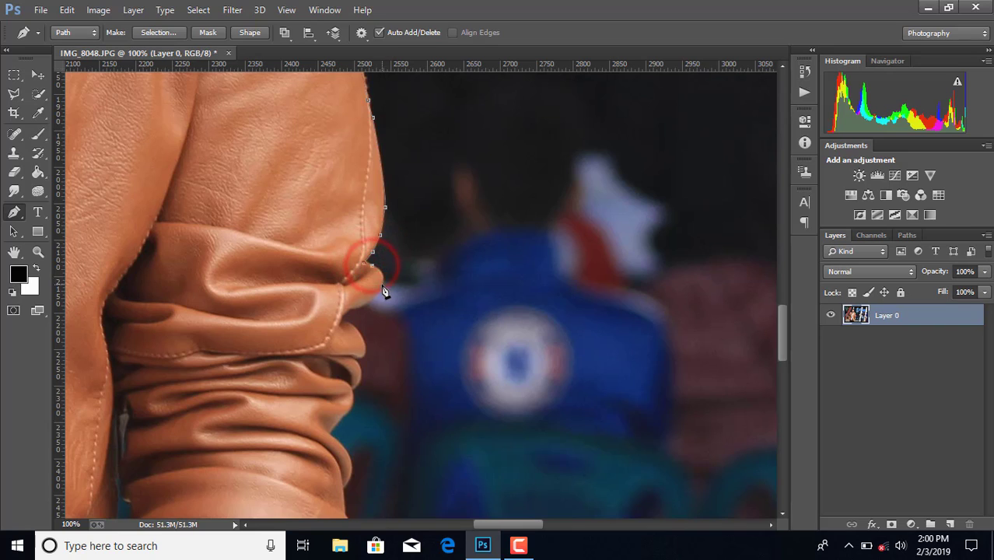
Trace the pen path in and out around the bunched leather folds below the elbow
left_click(381, 283)
scroll(369, 279, "down", 2)
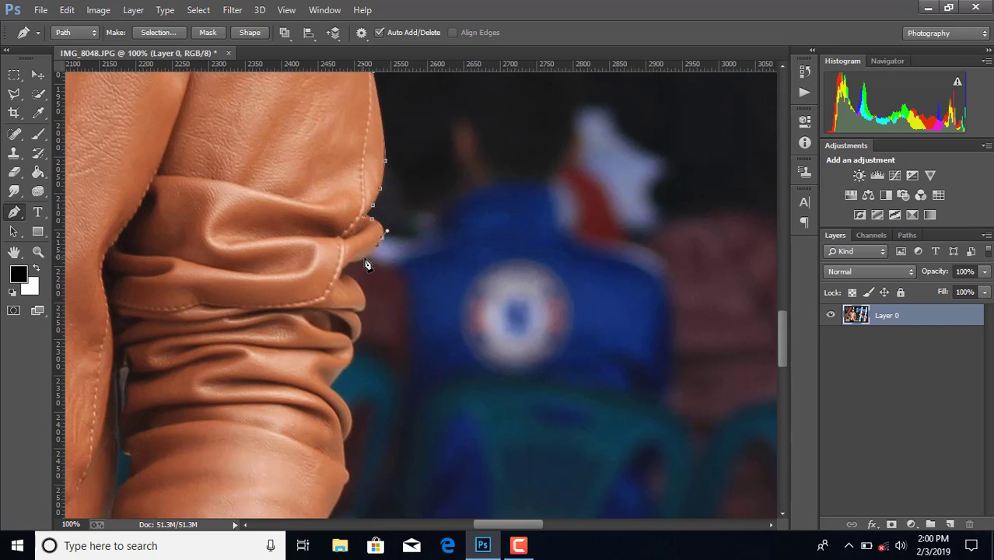
left_click_drag(360, 264, 351, 269)
left_click(343, 278)
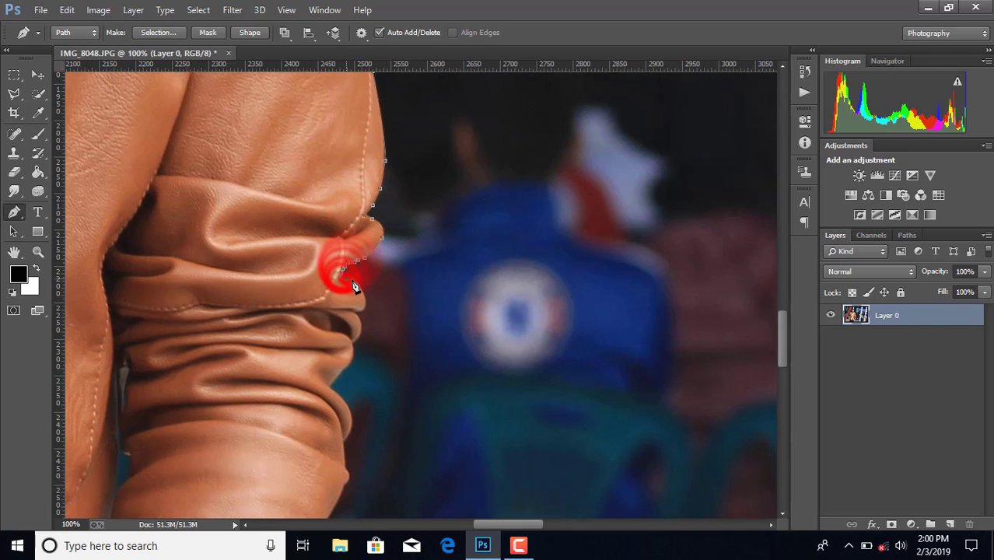
left_click(360, 313)
left_click(357, 313)
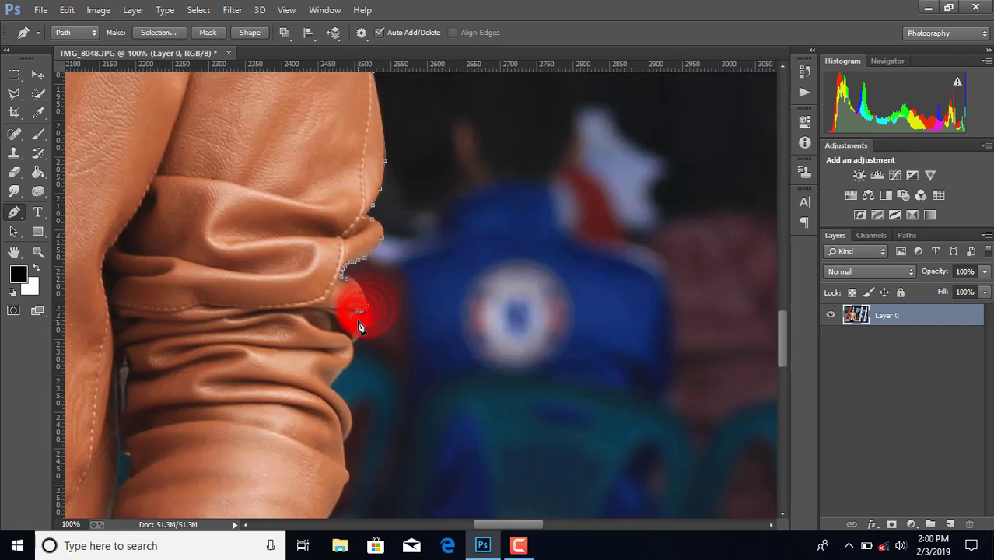
scroll(351, 346, "down", 3)
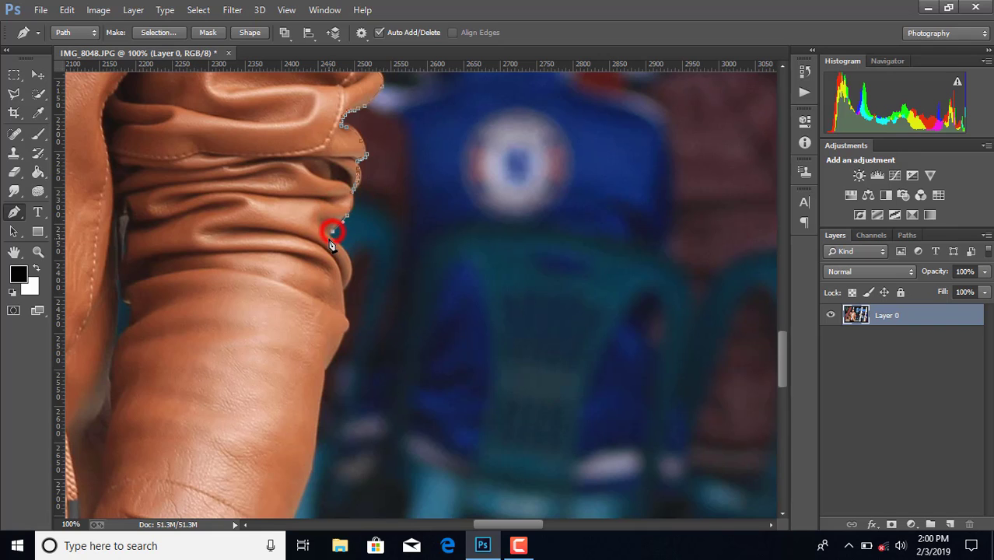
scroll(349, 234, "down", 3)
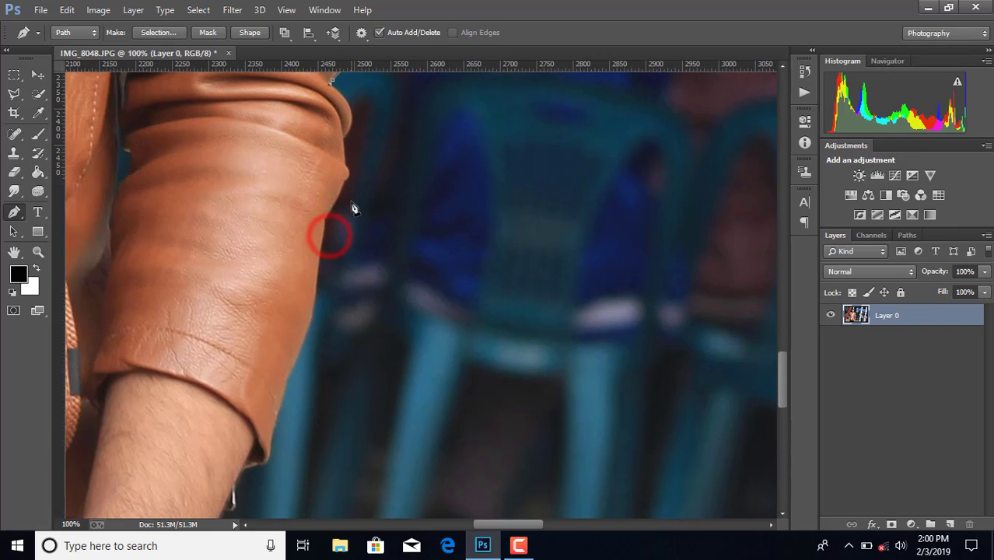
Continue the pen path past the last fold and down the smooth outer edge of the lower sleeve
left_click_drag(349, 126, 348, 132)
left_click(344, 136)
scroll(345, 137, "down", 1)
left_click(344, 119)
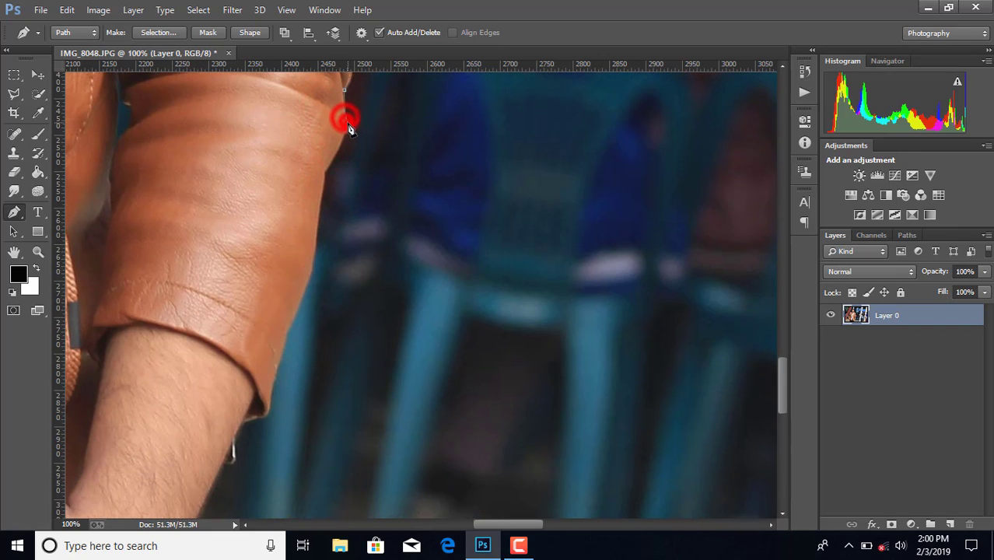
left_click(341, 136)
left_click(326, 171)
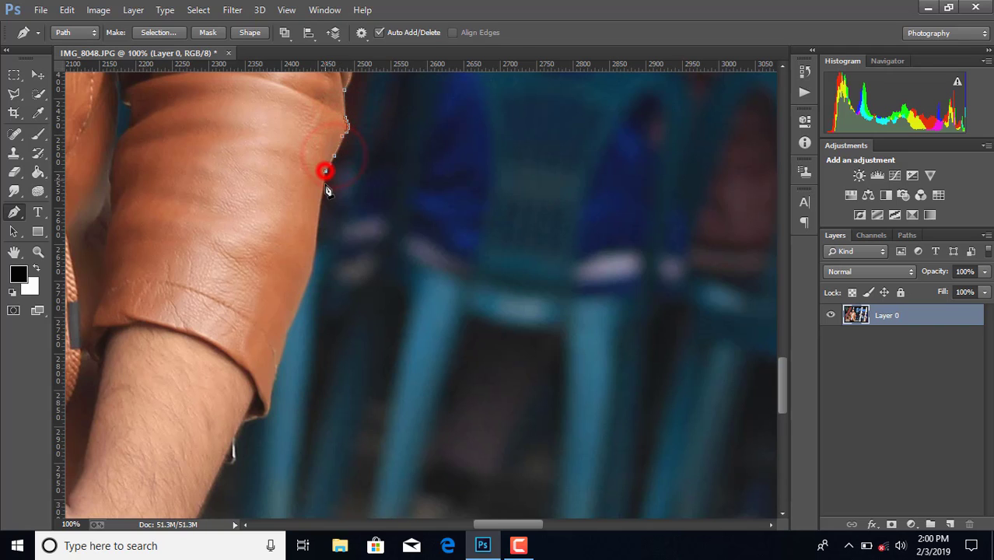
left_click(325, 185)
scroll(321, 184, "down", 1)
left_click(318, 187)
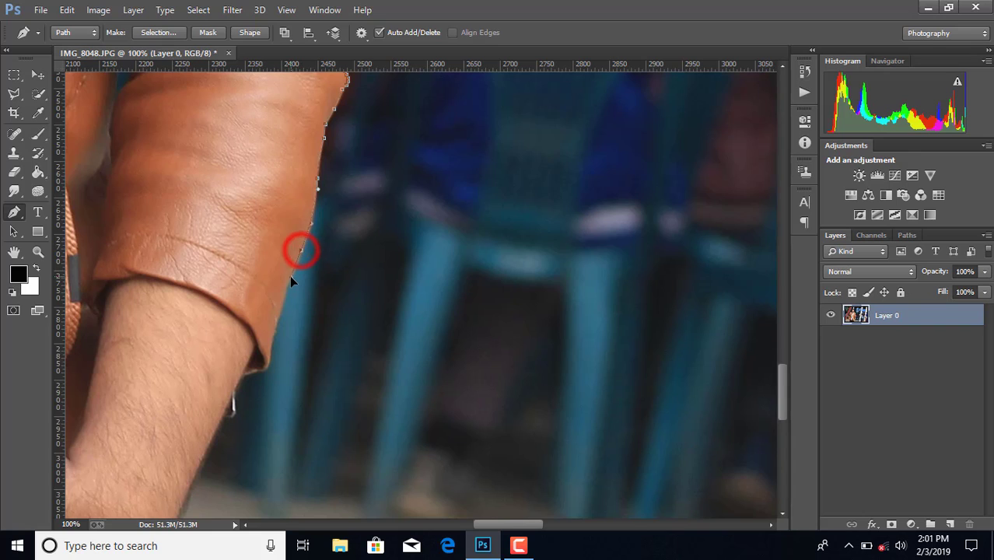
Trace the pen path around the sleeve's cuff hem and the small white strand hanging beside the forearm
scroll(291, 280, "down", 3)
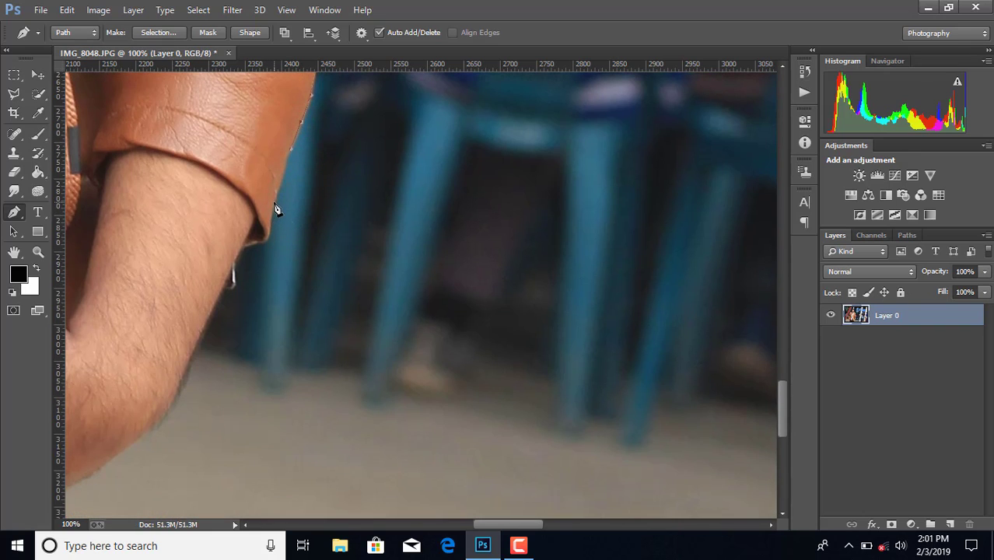
left_click(251, 247)
left_click(247, 248)
left_click(242, 247)
scroll(240, 249, "down", 1)
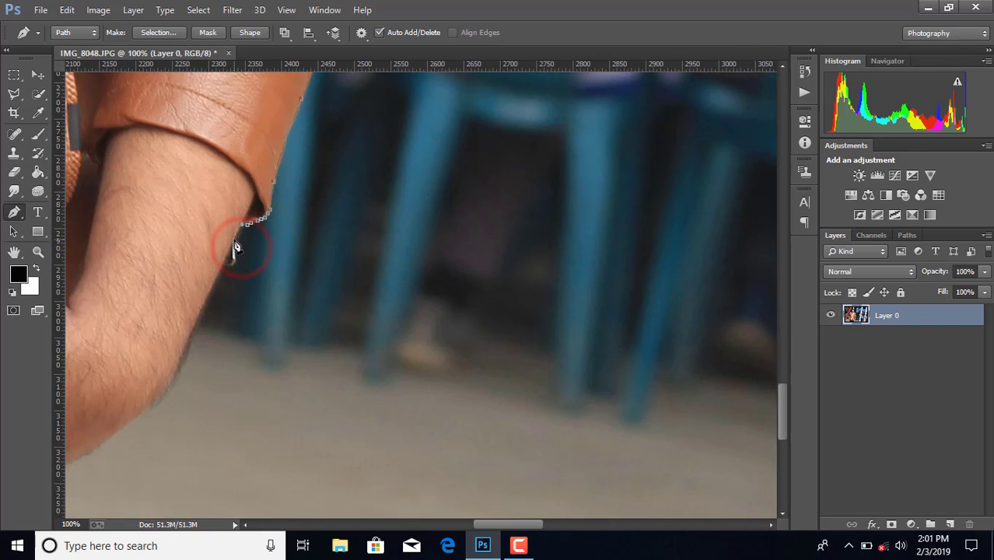
scroll(239, 257, "down", 1)
left_click(230, 224)
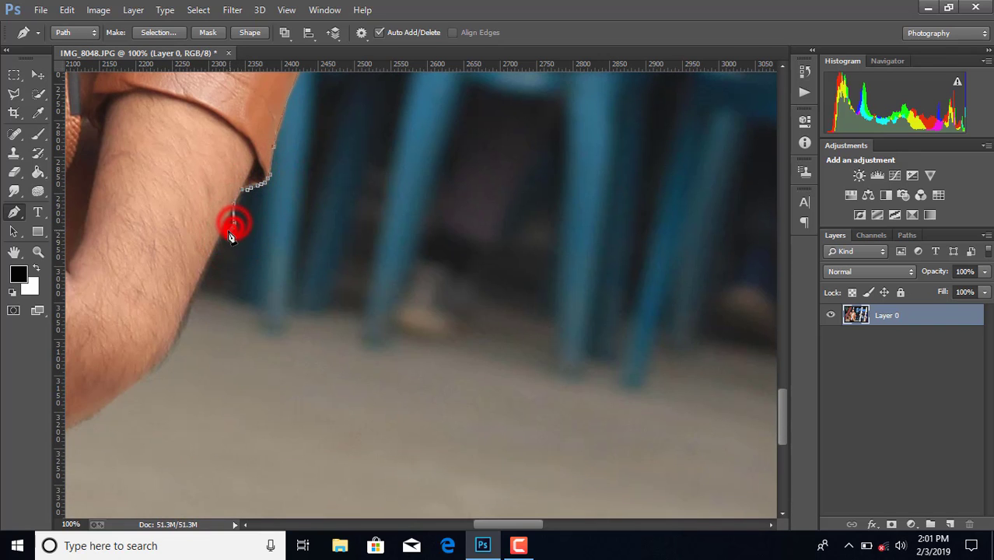
Continue the pen path down the bare forearm's outer edge and around the bend at the wrist
scroll(224, 237, "down", 1)
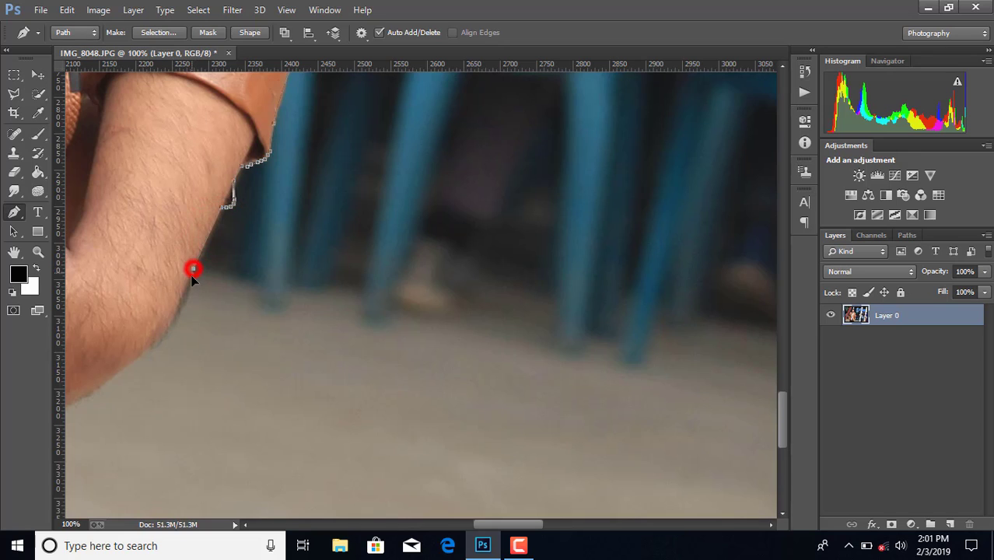
left_click_drag(190, 274, 188, 282)
scroll(184, 302, "down", 3)
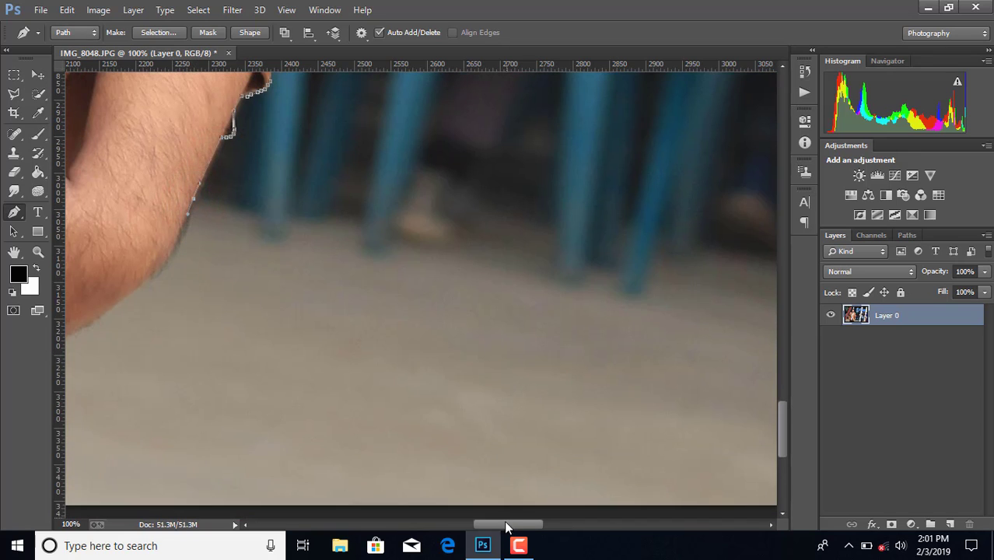
left_click_drag(506, 527, 472, 527)
left_click_drag(465, 279, 465, 274)
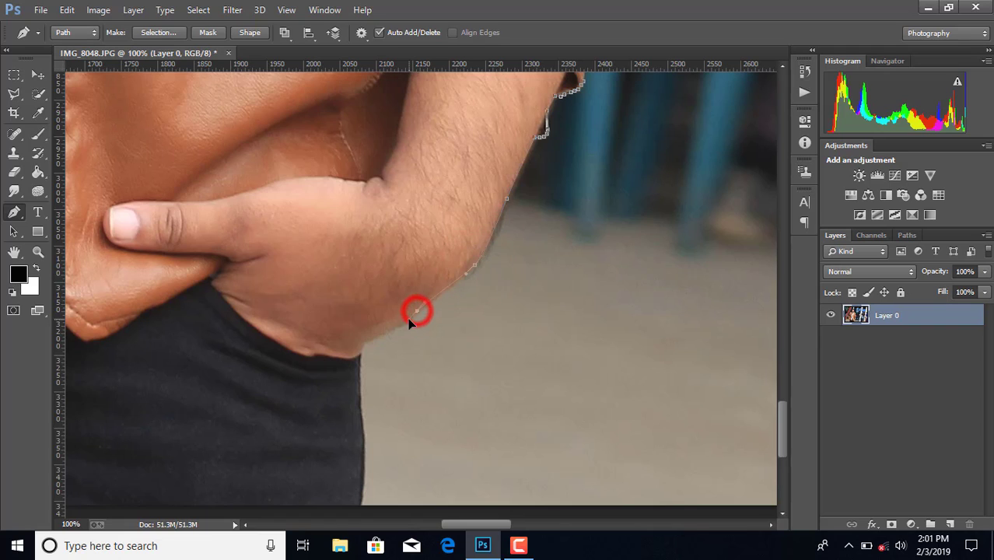
Trace the pen path along the underside of the hand to where it meets the black trousers
left_click_drag(384, 333, 374, 341)
left_click(367, 340)
left_click(362, 344)
left_click(360, 355)
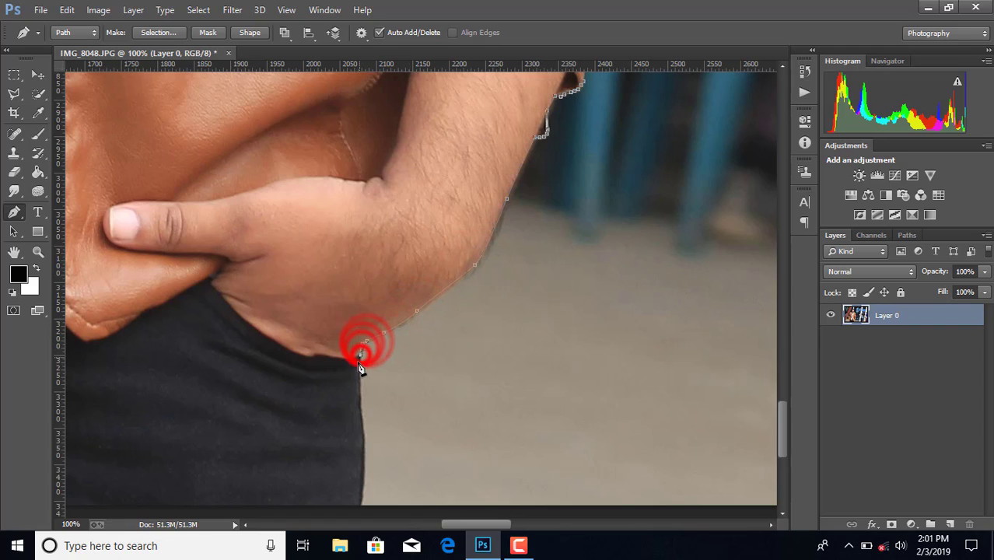
Extend the pen path down the trousers' outer edge to the bottom edge of the photo
scroll(359, 367, "down", 3)
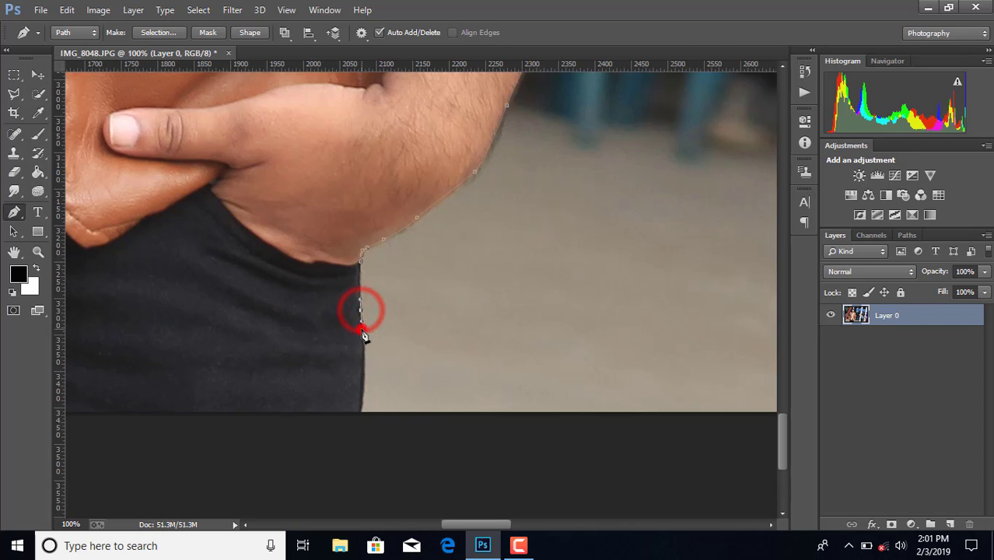
left_click(361, 327)
left_click_drag(363, 381, 362, 399)
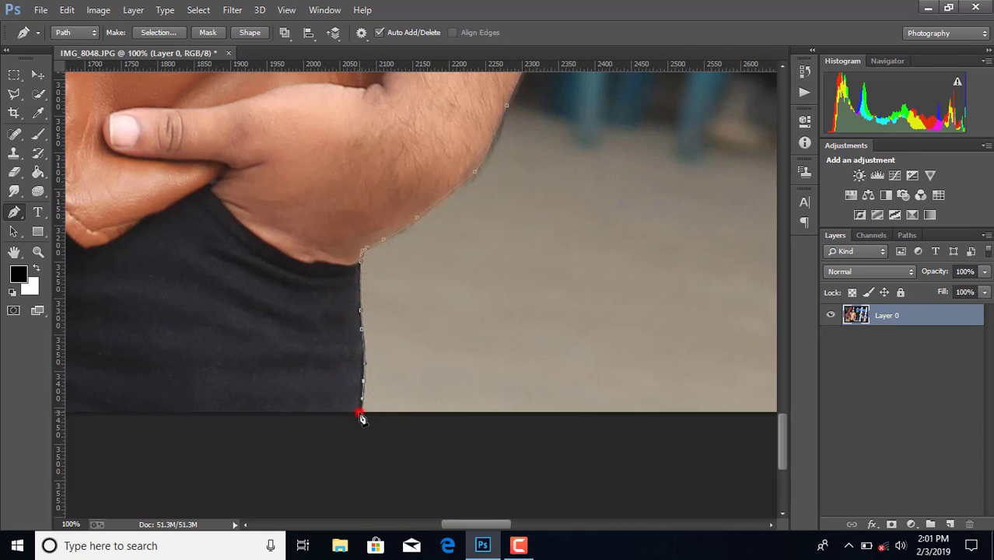
left_click(360, 412)
Run the pen path across the photo's bottom edge to the opposite trouser edge, redoing the corner anchor and starting upward
left_click_drag(450, 524, 353, 524)
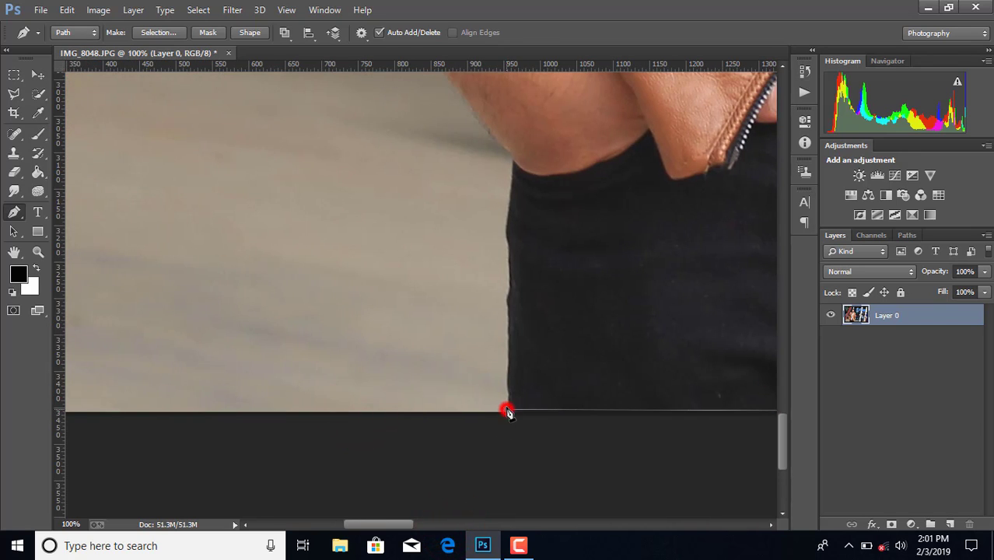
left_click(66, 9)
left_click(117, 37)
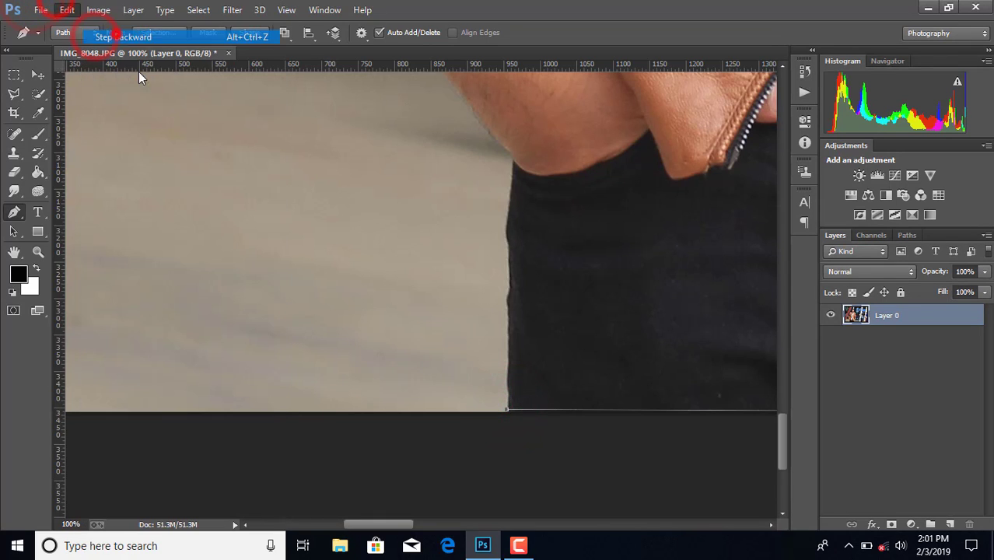
left_click(509, 411)
left_click(511, 397)
left_click(505, 355)
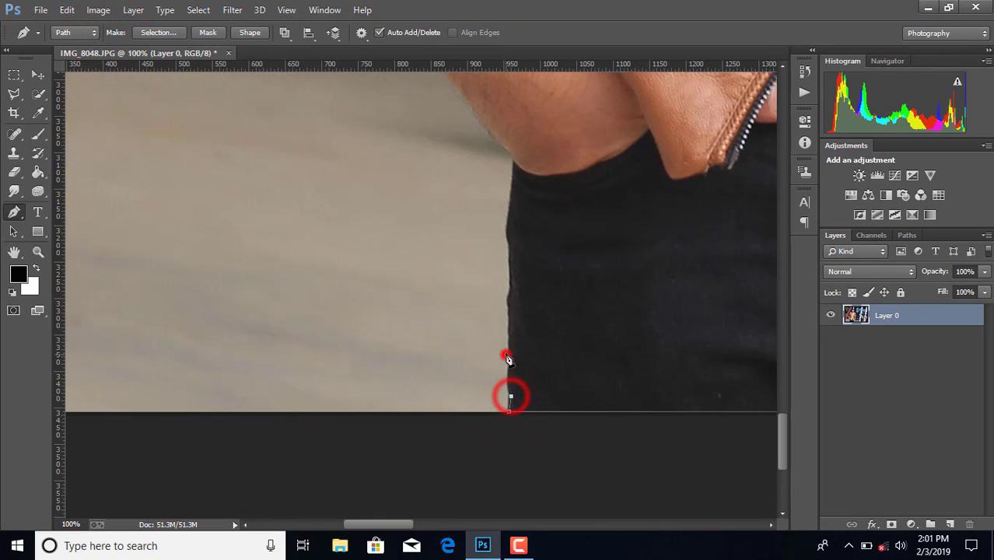
left_click(67, 10)
left_click(115, 36)
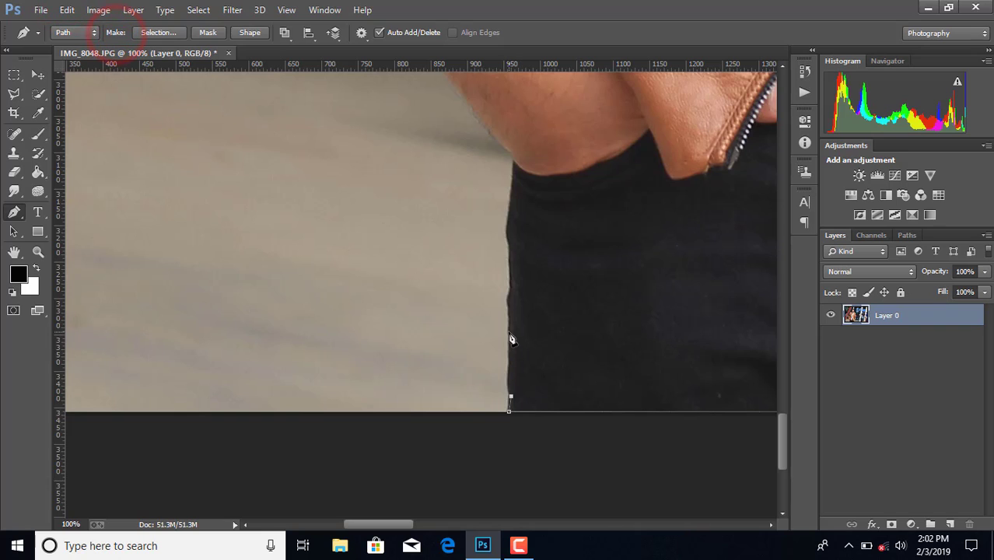
Trace the pen path up the trousers' opposite edge to where the pocketed hand begins
left_click(509, 307)
left_click(510, 262)
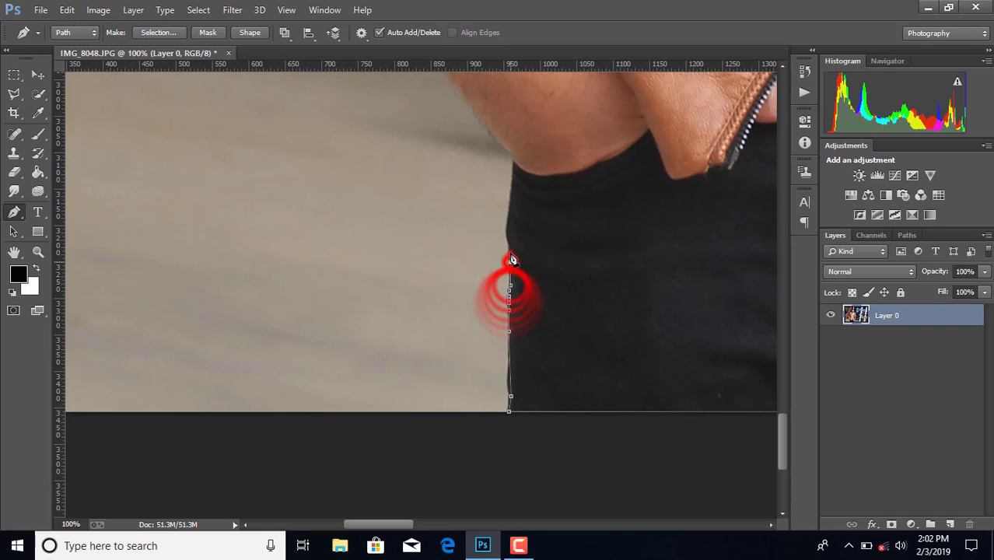
left_click(510, 253)
left_click(508, 244)
left_click(507, 237)
left_click(507, 224)
left_click(509, 212)
left_click(511, 203)
left_click(513, 190)
left_click(512, 166)
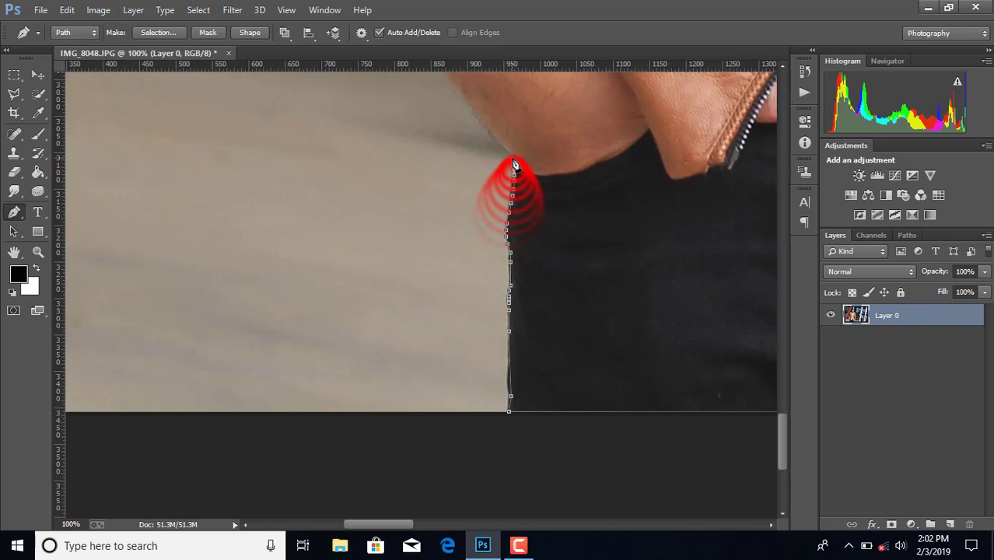
Trace the pen path up around the second hand and wrist and onto the forearm's outer edge
scroll(513, 167, "up", 6)
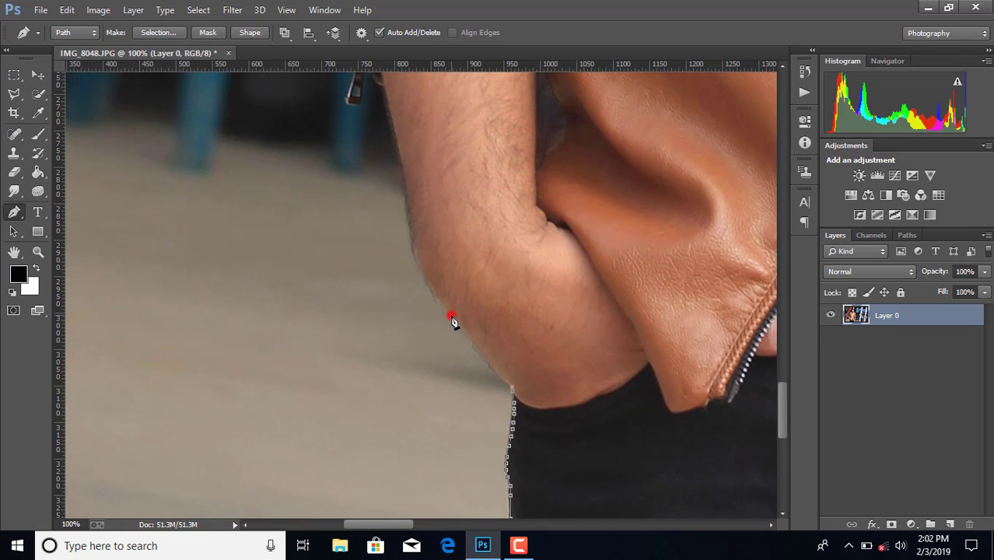
left_click(451, 315)
left_click(432, 293)
scroll(431, 293, "up", 1)
left_click_drag(412, 262, 400, 199)
left_click(402, 200)
Continue the pen path up the forearm to the cuff opening and across to the top of the zipper pull
scroll(405, 226, "up", 3)
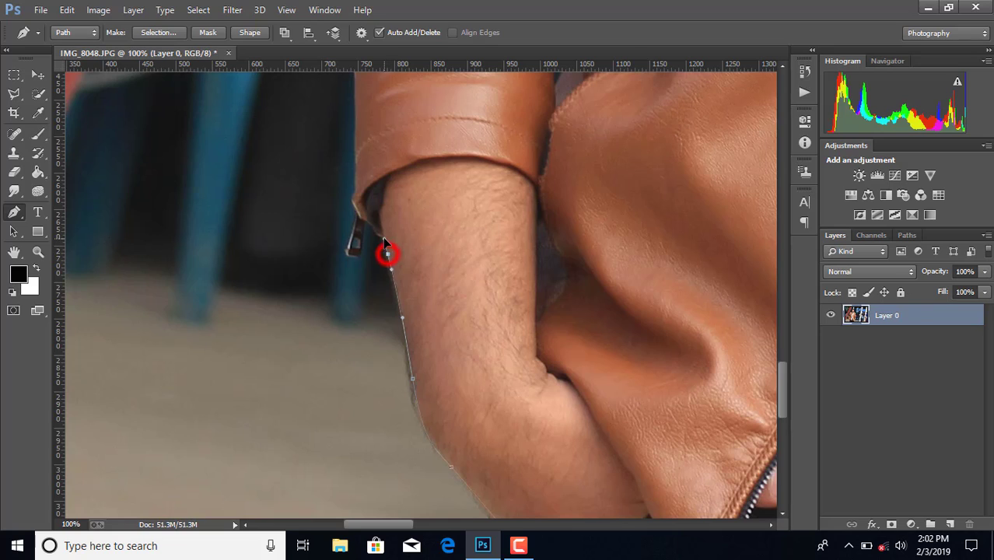
left_click_drag(383, 239, 383, 237)
left_click(382, 235)
left_click(375, 232)
left_click(369, 225)
left_click(365, 221)
left_click(363, 222)
Outline the hanging zipper pull with the pen path and continue up onto the cuff's outer edge
left_click(359, 252)
left_click(350, 255)
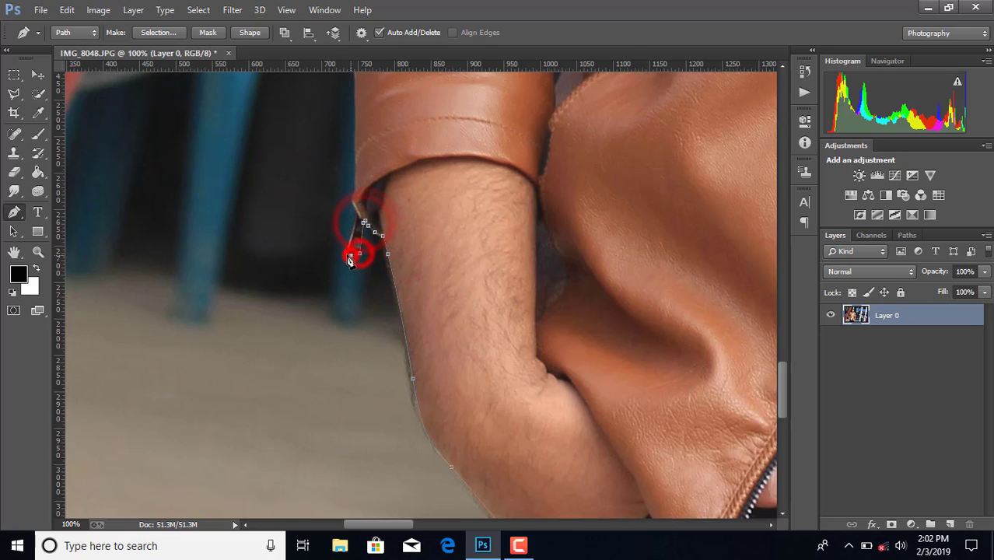
left_click(347, 254)
left_click(354, 227)
left_click(355, 212)
left_click(354, 206)
left_click(352, 200)
left_click_drag(353, 191, 354, 181)
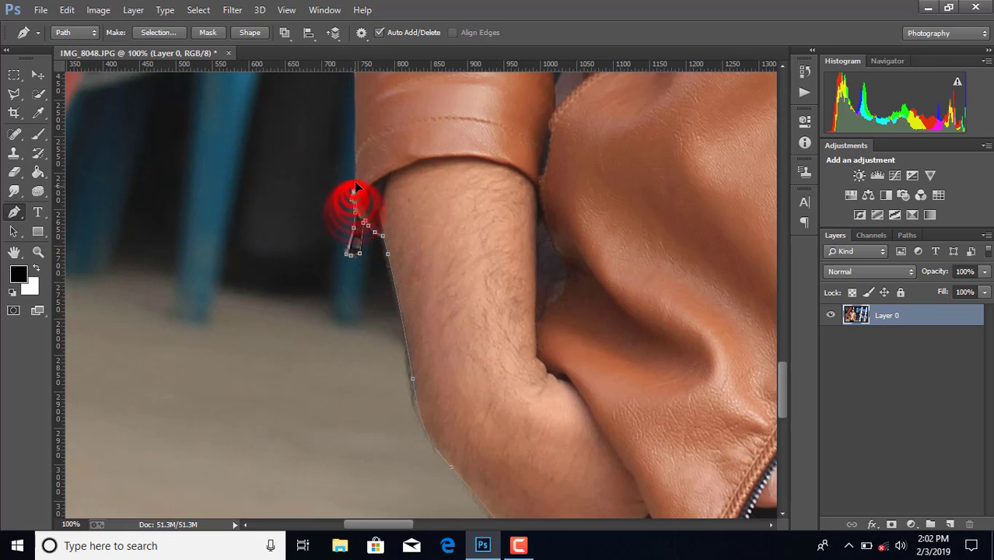
Trace the pen path up the smooth lower sleeve's outer edge, undoing a misplaced anchor along the way
scroll(354, 225, "up", 5)
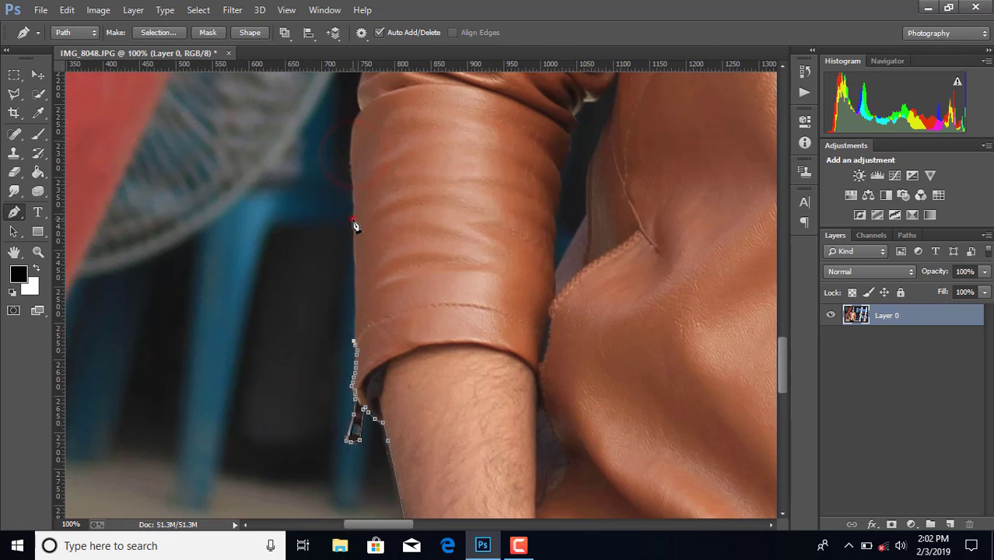
left_click(66, 9)
left_click(115, 32)
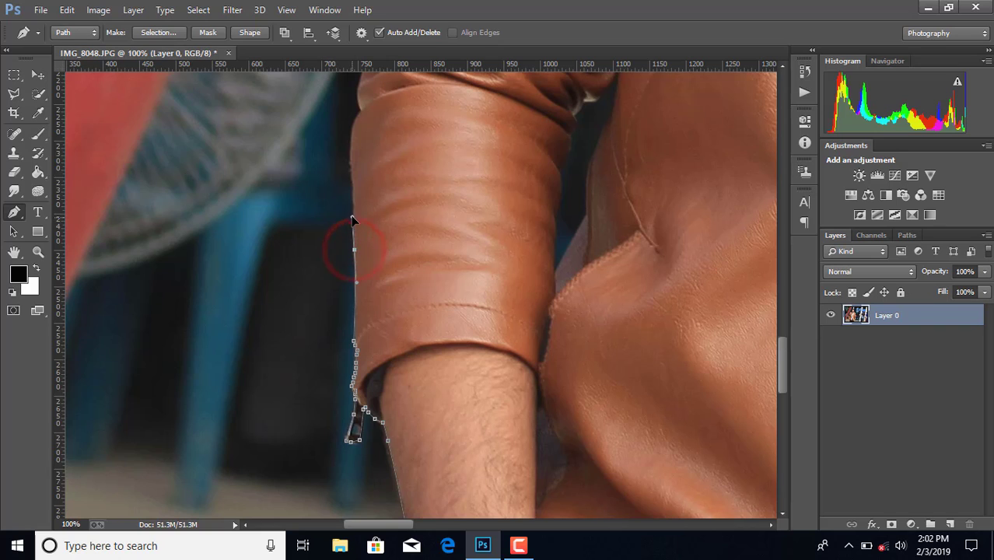
left_click(351, 137)
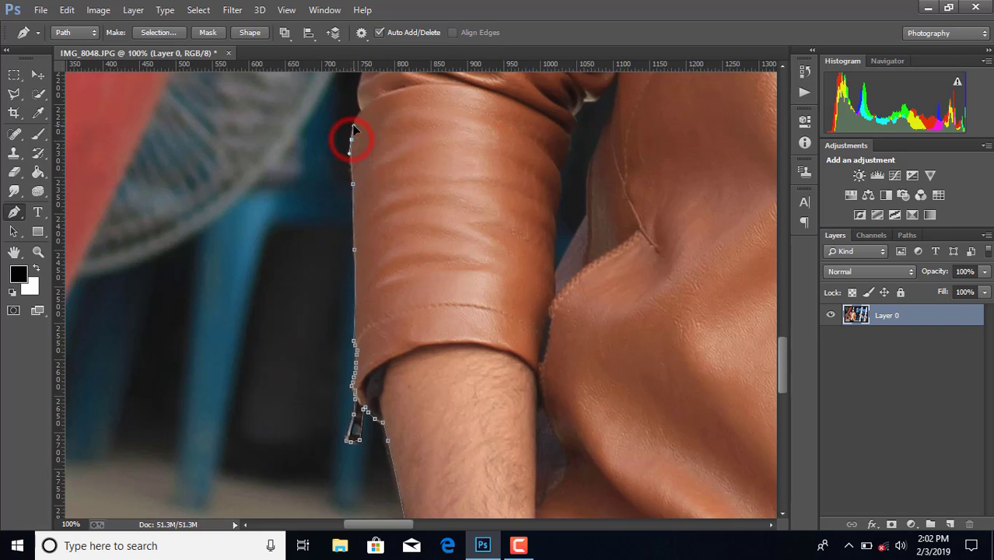
Follow the second sleeve's bunched leather folds upward with closely spaced path anchors, as far as the protruding fold tip
scroll(362, 112, "up", 5)
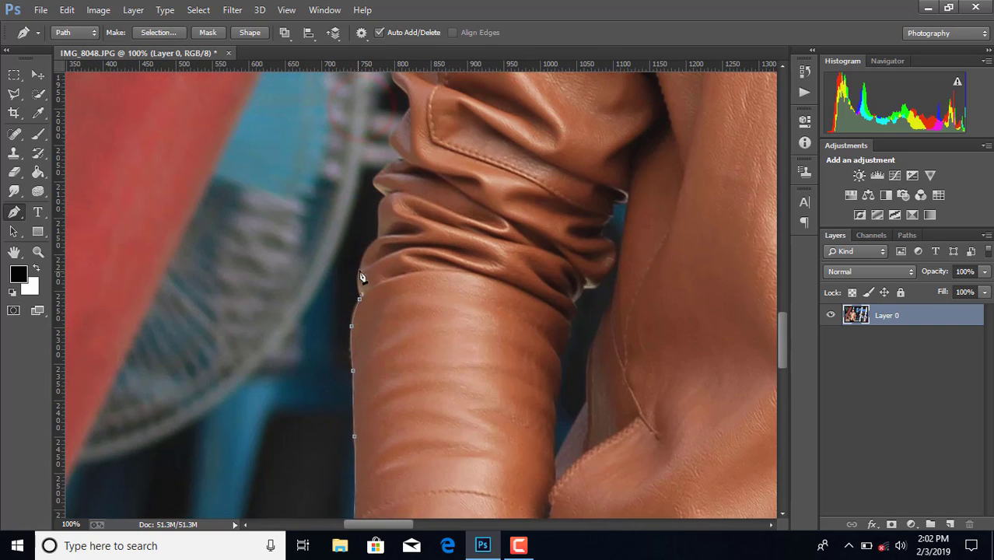
left_click_drag(370, 245, 378, 234)
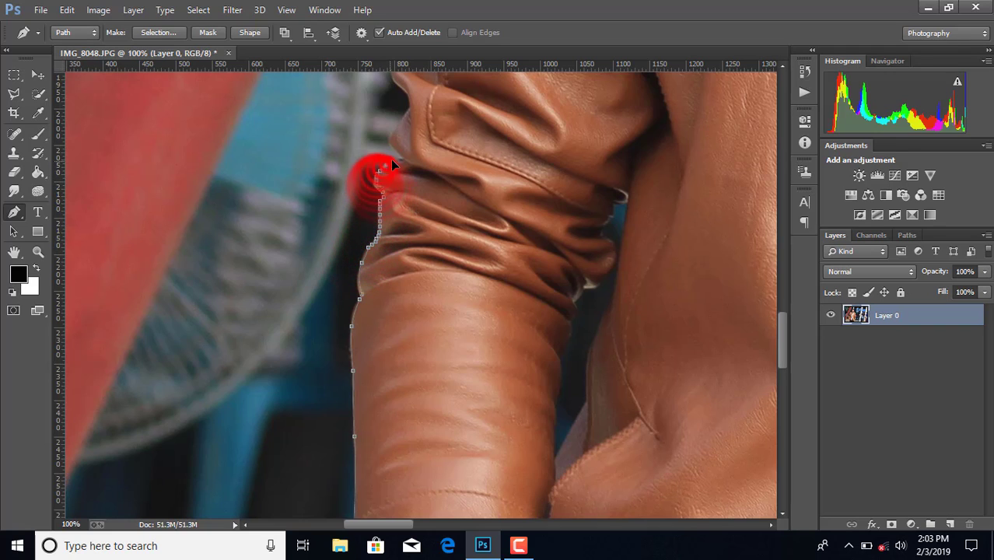
left_click_drag(392, 162, 403, 160)
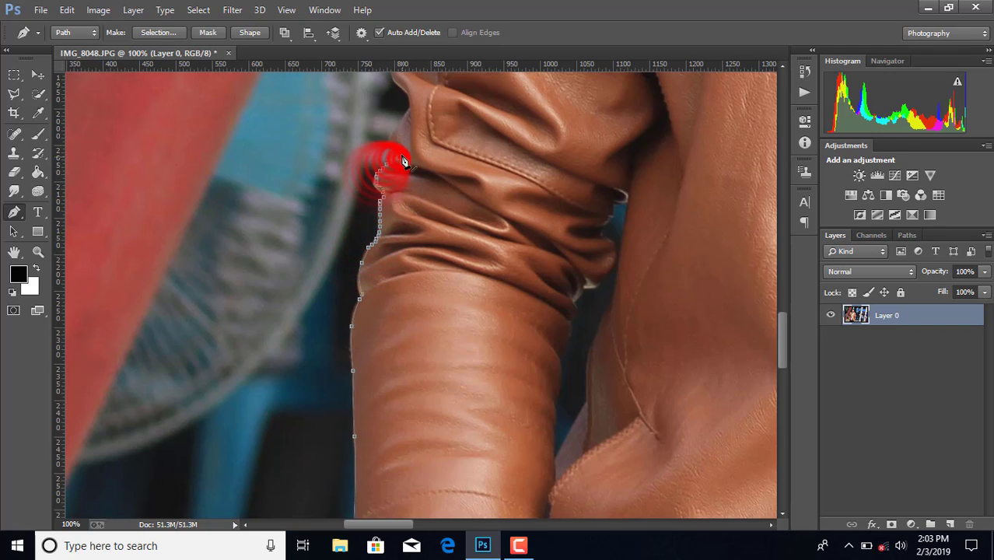
left_click(408, 99)
left_click(406, 91)
left_click(400, 85)
left_click(392, 77)
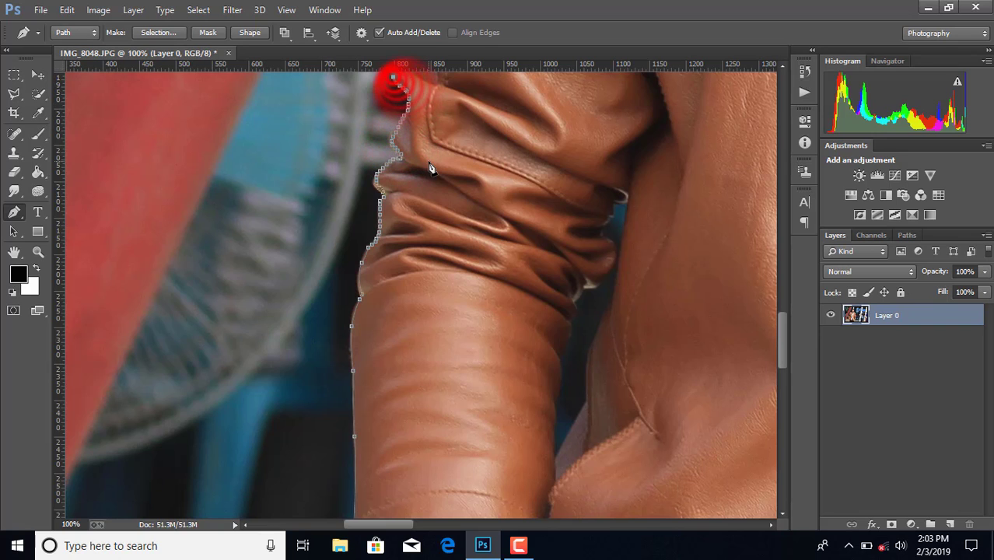
Continue the pen path above the bunched folds and along the stitched elbow edge of the sleeve
scroll(430, 169, "up", 5)
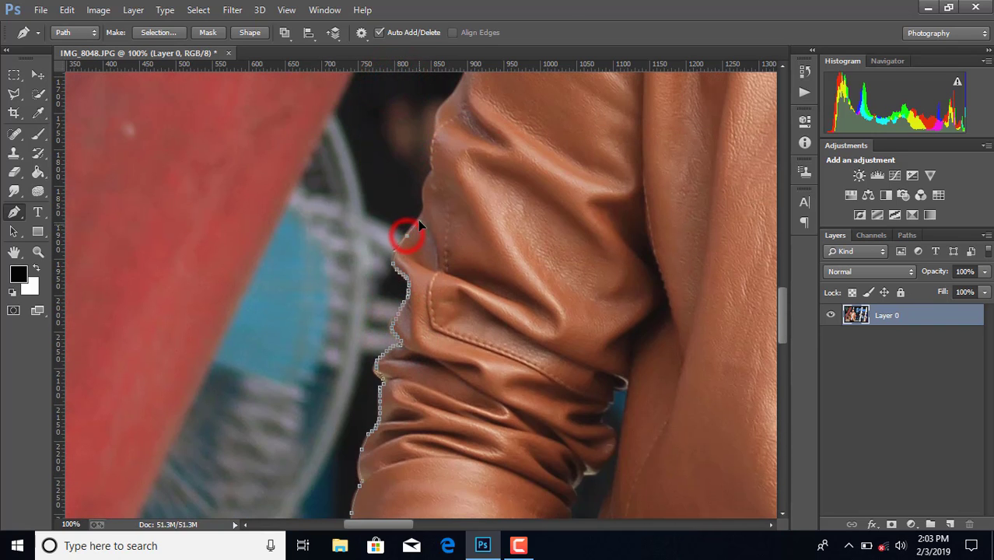
left_click(421, 204)
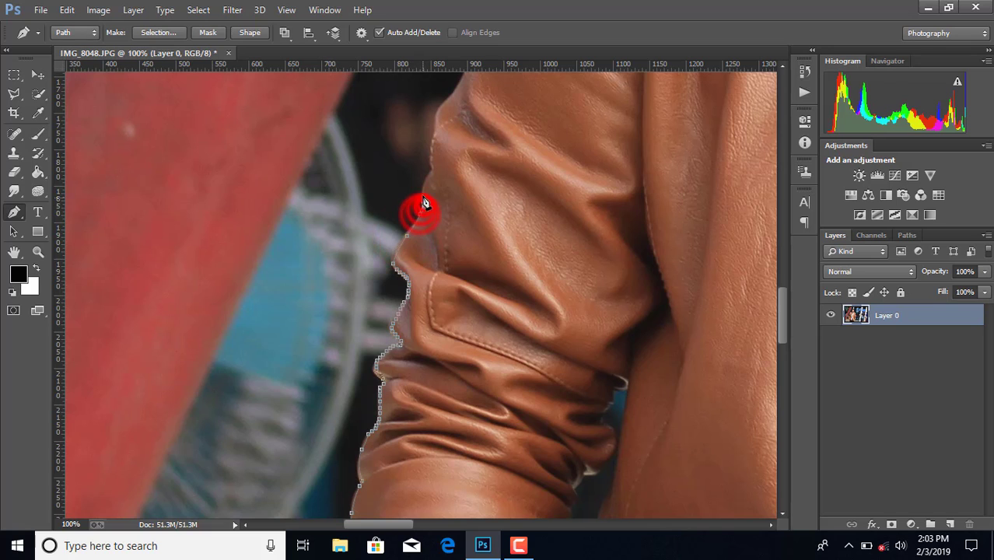
left_click(433, 152)
Trace the pen path up the upper sleeve's outer edge to the shoulder seam
scroll(506, 206, "up", 9)
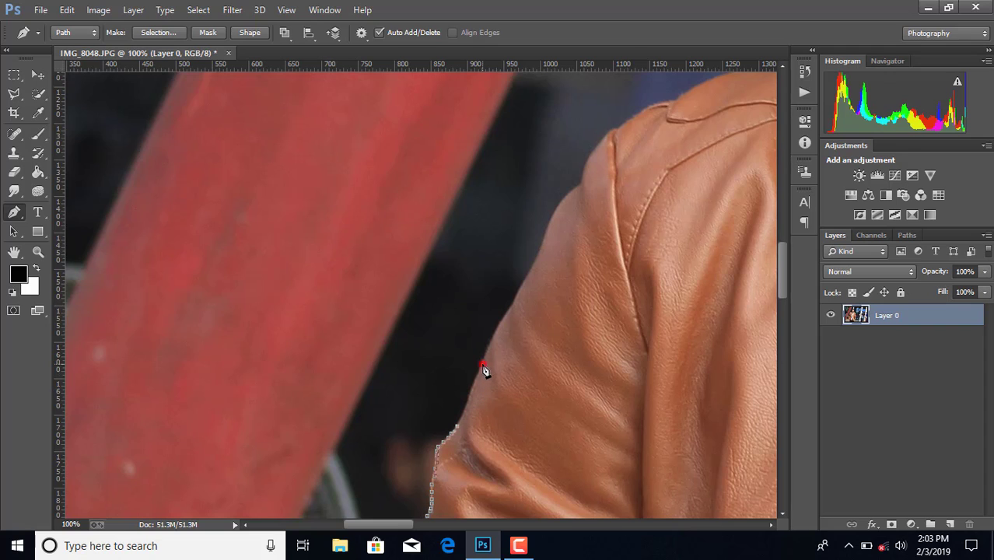
left_click(510, 310)
scroll(552, 272, "up", 3)
left_click(567, 290)
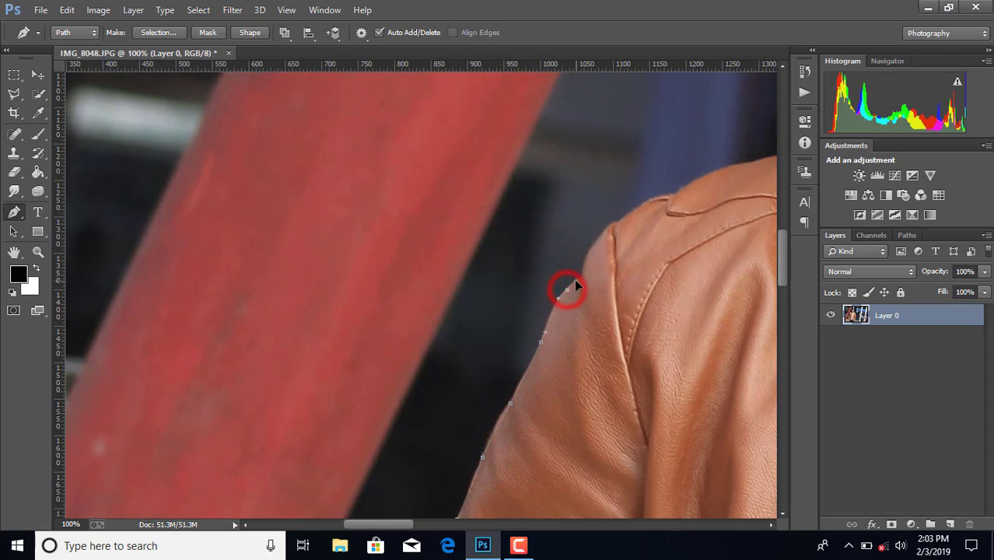
left_click(581, 277)
left_click(591, 245)
left_click(605, 230)
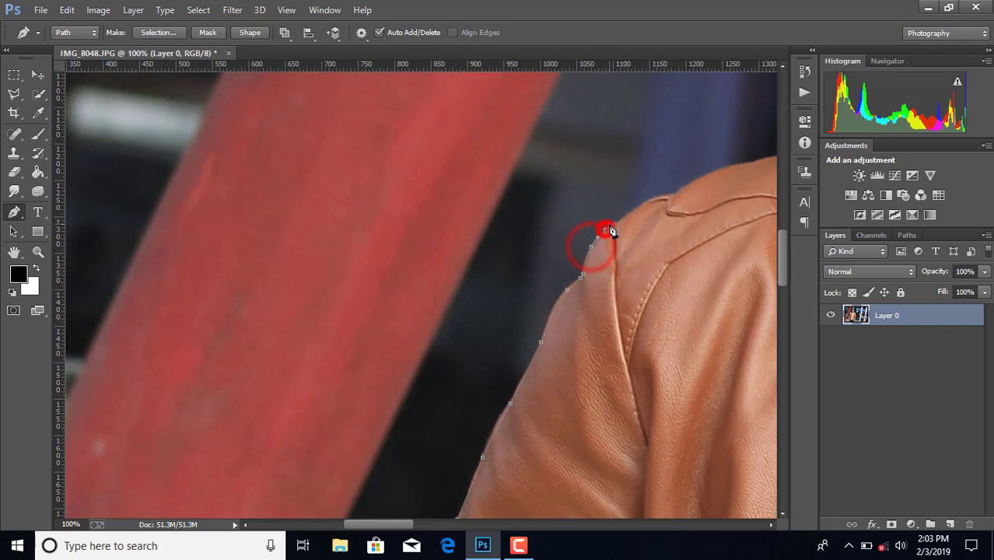
Extend the pen path from the shoulder seam over the rounded top of the jacket shoulder
left_click(639, 205)
left_click(660, 196)
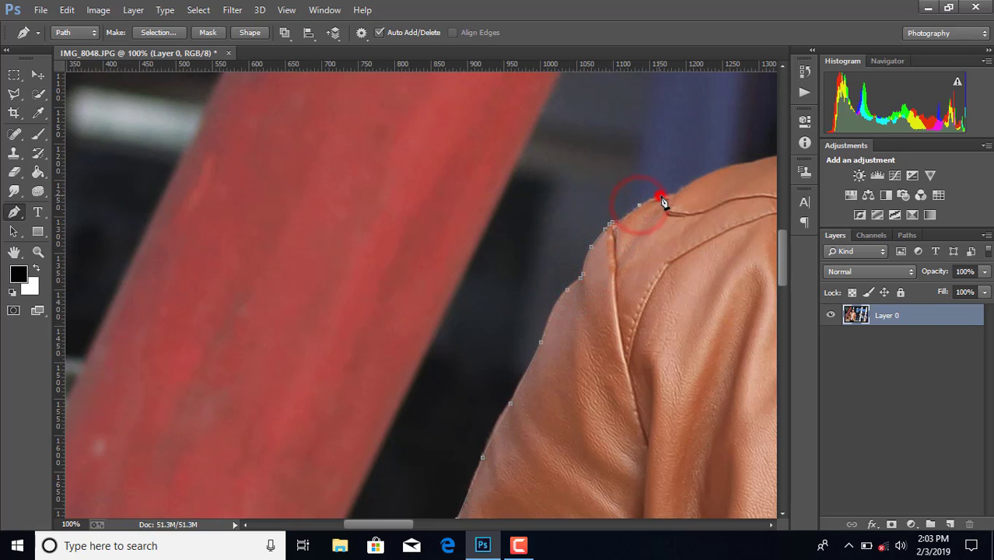
left_click(703, 171)
left_click(721, 166)
left_click(738, 162)
left_click(749, 164)
Continue the pen path along the shoulder line toward the jacket collar
left_click_drag(376, 524, 436, 524)
scroll(409, 436, "up", 4)
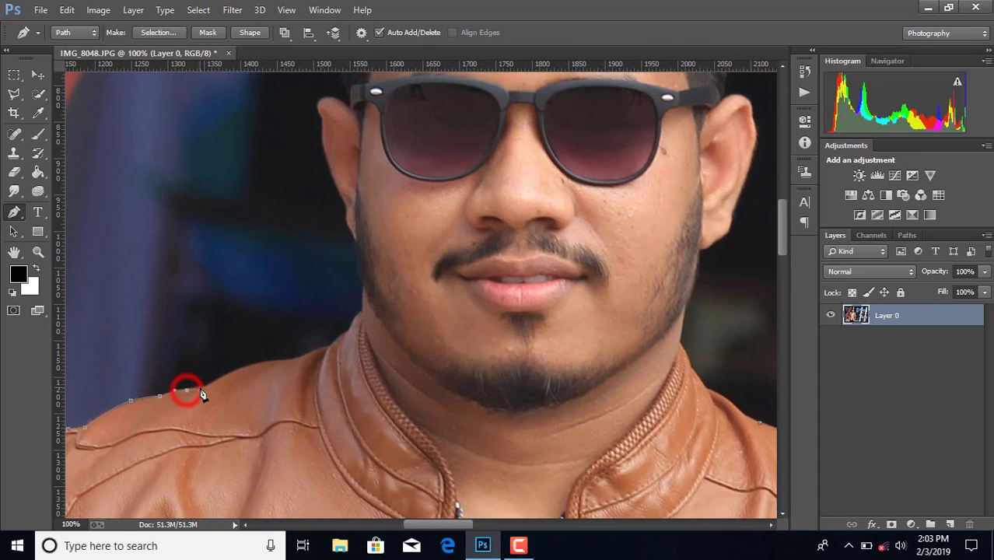
left_click(201, 386)
left_click(210, 382)
left_click(239, 366)
left_click(253, 364)
left_click(266, 363)
left_click(283, 359)
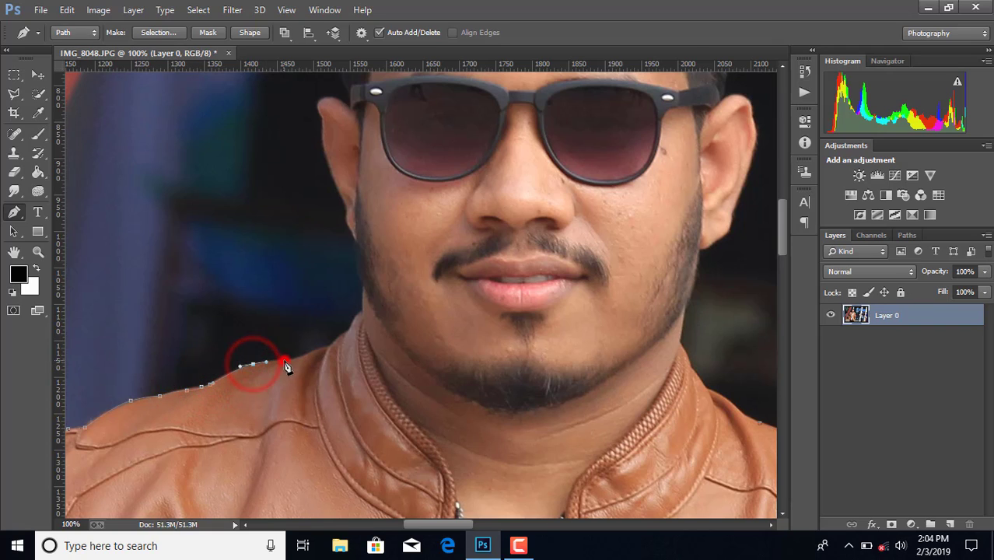
Trace the pen path up the outer edge of the collar to the neck
left_click(305, 354)
left_click(322, 350)
left_click(328, 348)
left_click(334, 340)
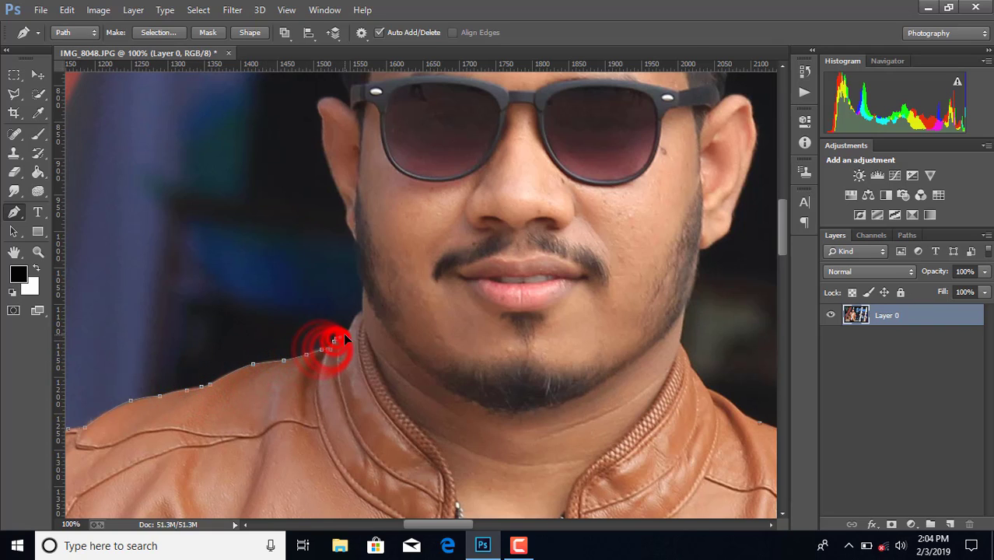
left_click(354, 319)
left_click(363, 315)
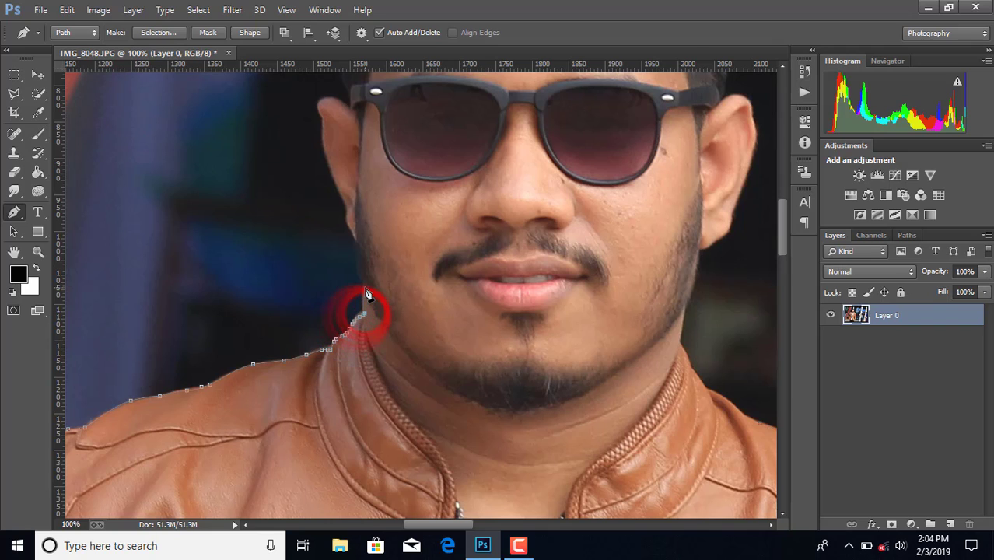
Trace the pen path up the neck and jaw and along the lower edge of the ear
left_click(360, 269)
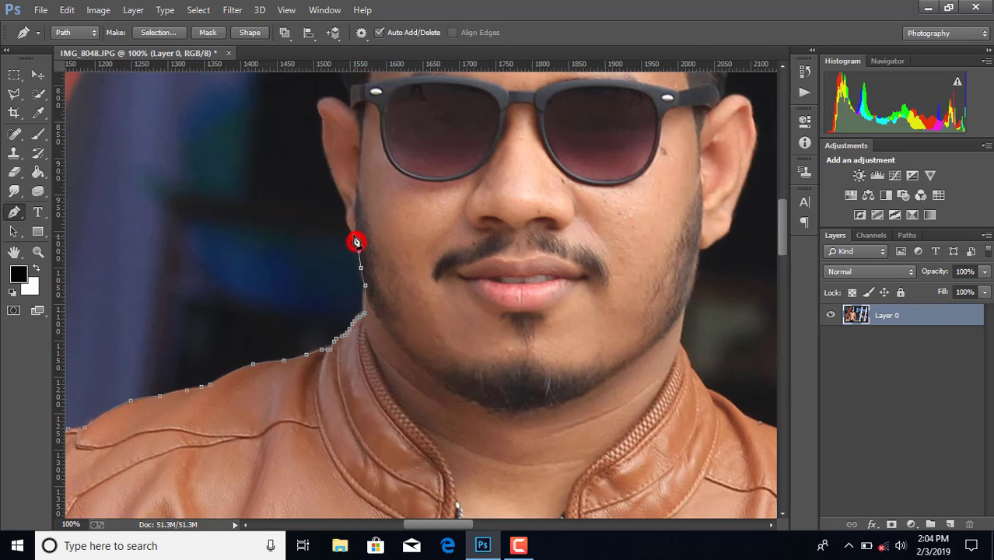
left_click(355, 242)
left_click(341, 192)
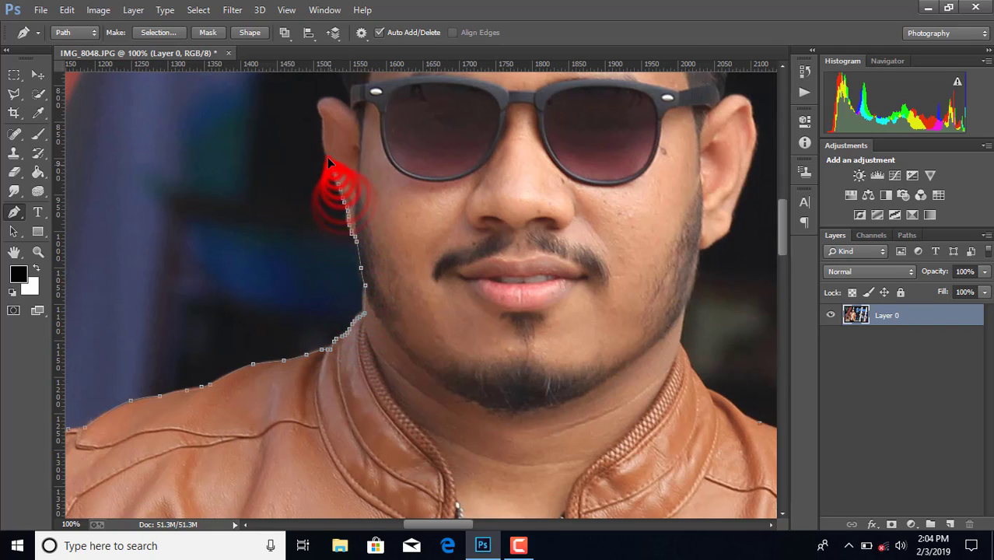
Trace the pen path up the outer edge of the ear and over its top to the sunglasses arm
left_click(322, 112)
left_click(319, 100)
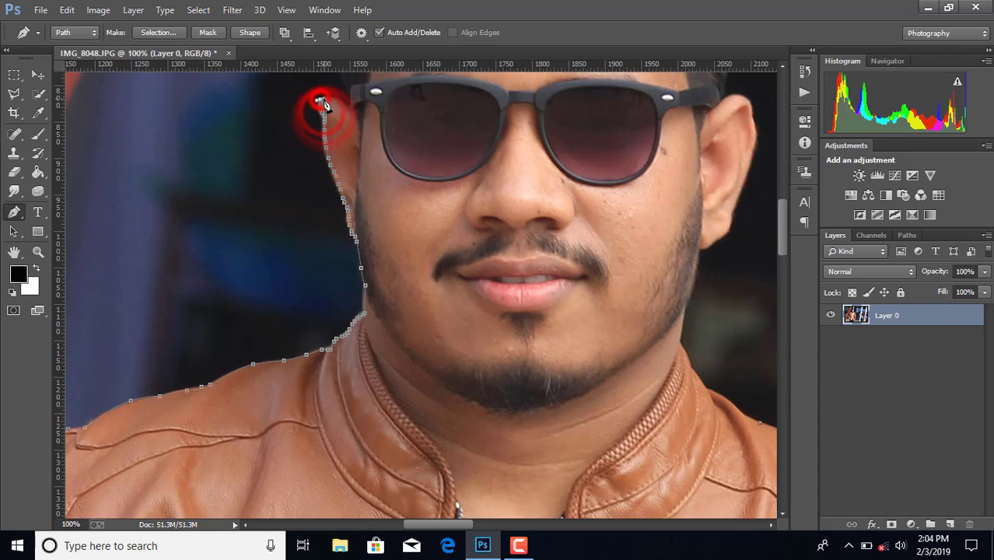
left_click(327, 97)
left_click(339, 99)
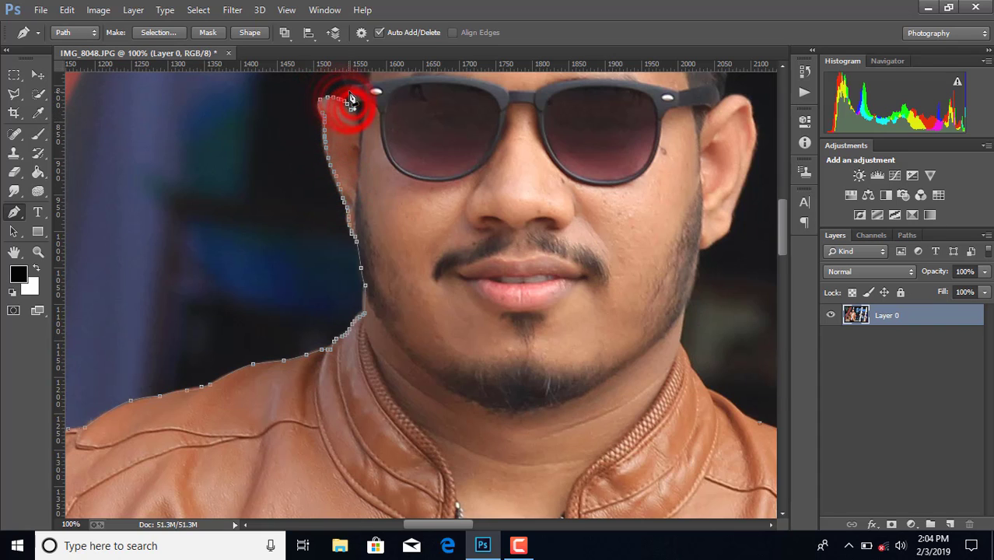
left_click_drag(349, 94, 355, 321)
Continue the pen path up the sideburn and out along the lower side of the curly hair
left_click(337, 295)
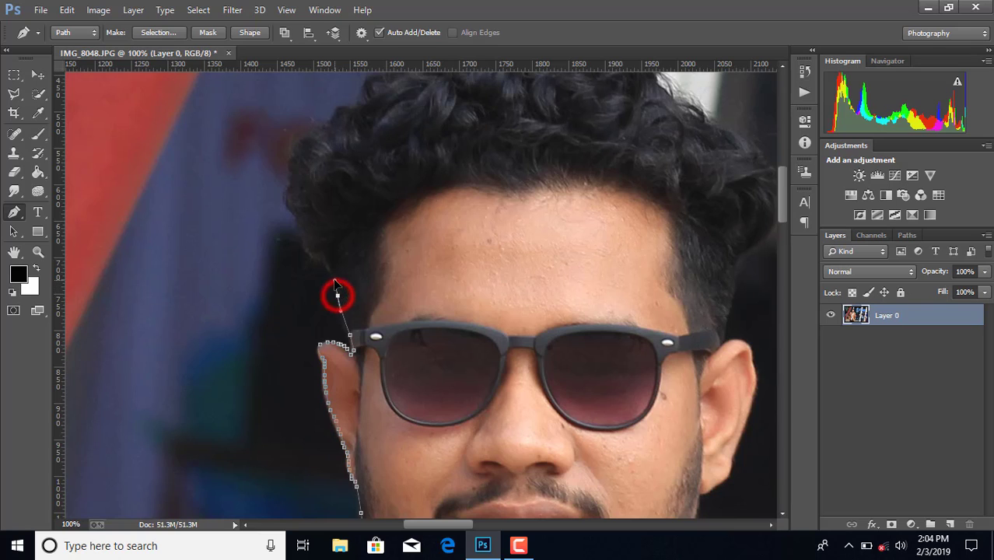
left_click(330, 267)
left_click(325, 257)
left_click(320, 251)
left_click(308, 248)
left_click(300, 236)
left_click(299, 222)
left_click(287, 201)
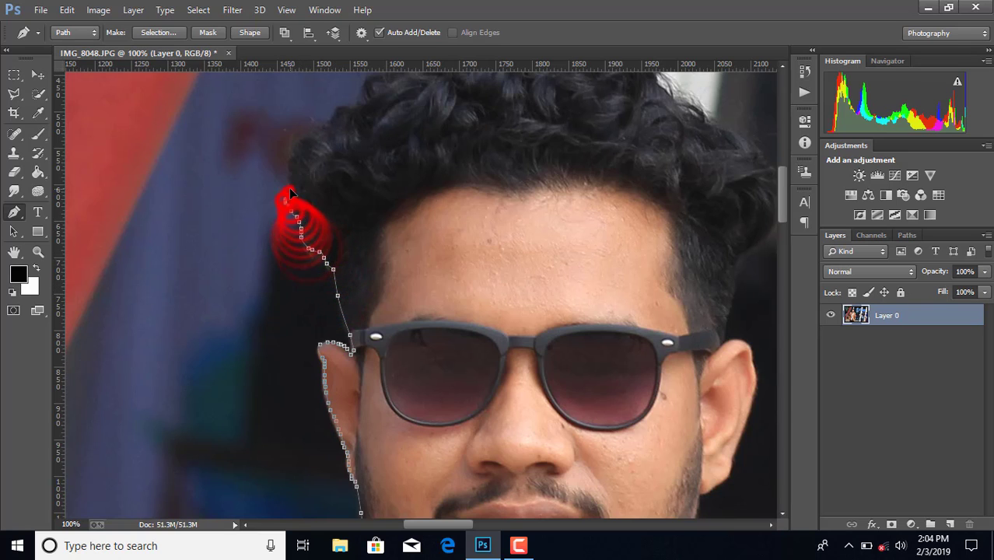
Trace the pen path around the bulging curls on the side of the head above the first ear
left_click(291, 189)
left_click(293, 171)
left_click(293, 160)
left_click(296, 143)
left_click(308, 132)
left_click(320, 125)
left_click(331, 122)
left_click(339, 113)
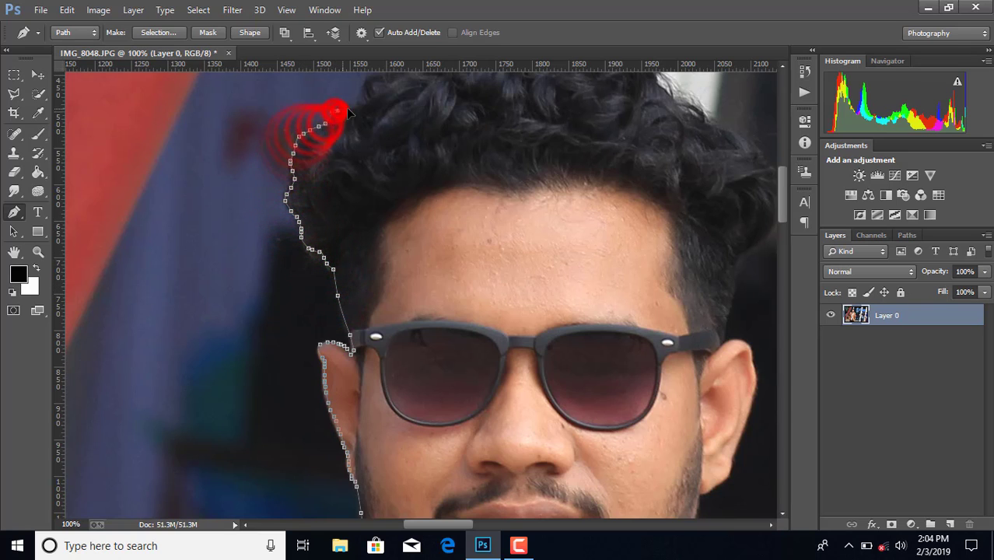
left_click(351, 108)
left_click(363, 103)
Extend the pen path up the sloping upper edge of the hair toward the crown
left_click_drag(364, 99, 367, 215)
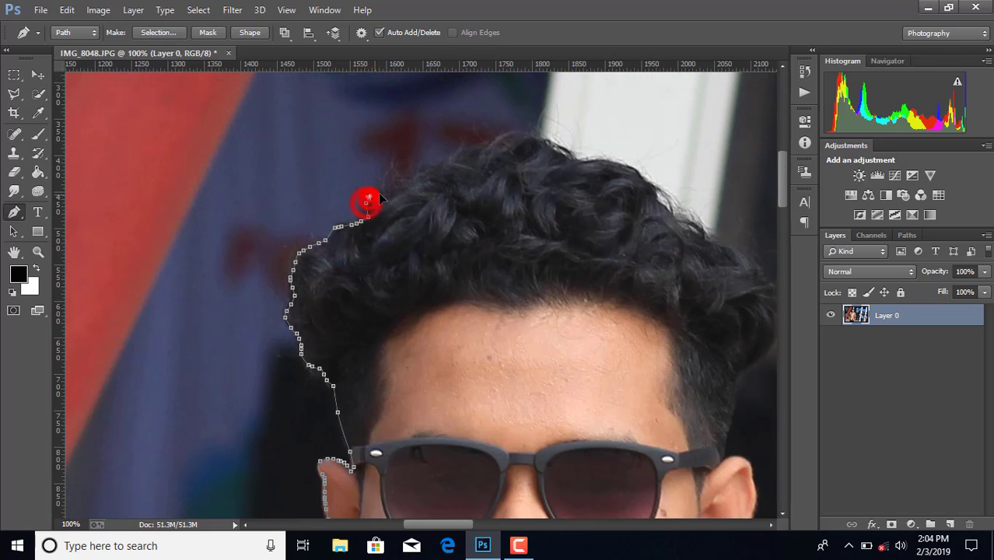
left_click(374, 193)
left_click(385, 190)
left_click(398, 181)
left_click(414, 179)
left_click(426, 173)
left_click(445, 159)
left_click(464, 148)
left_click(481, 145)
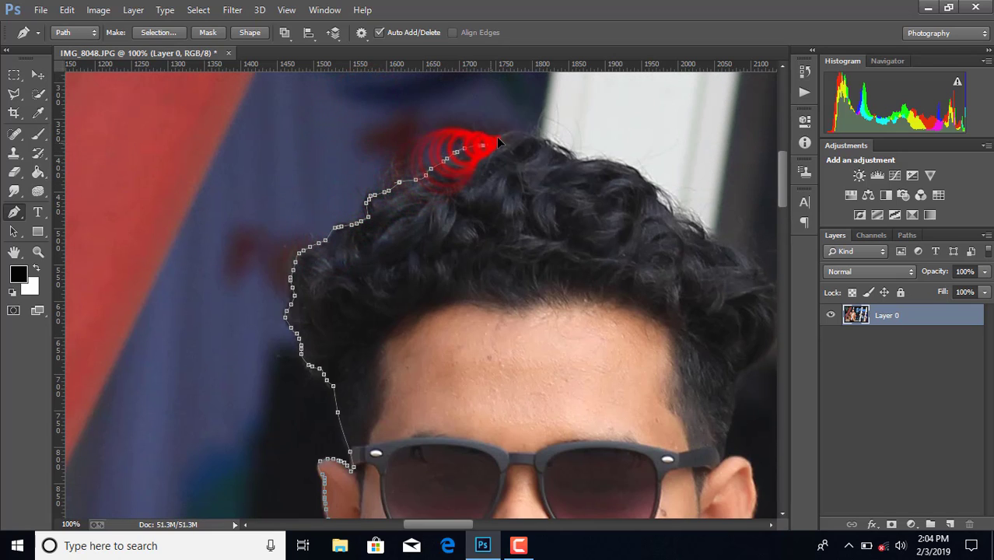
Trace the pen path over the crown of the hair to the part in front of the white pillar
left_click(504, 139)
left_click(519, 136)
left_click(533, 136)
left_click(551, 140)
left_click(564, 147)
left_click(586, 158)
left_click(601, 161)
left_click(620, 166)
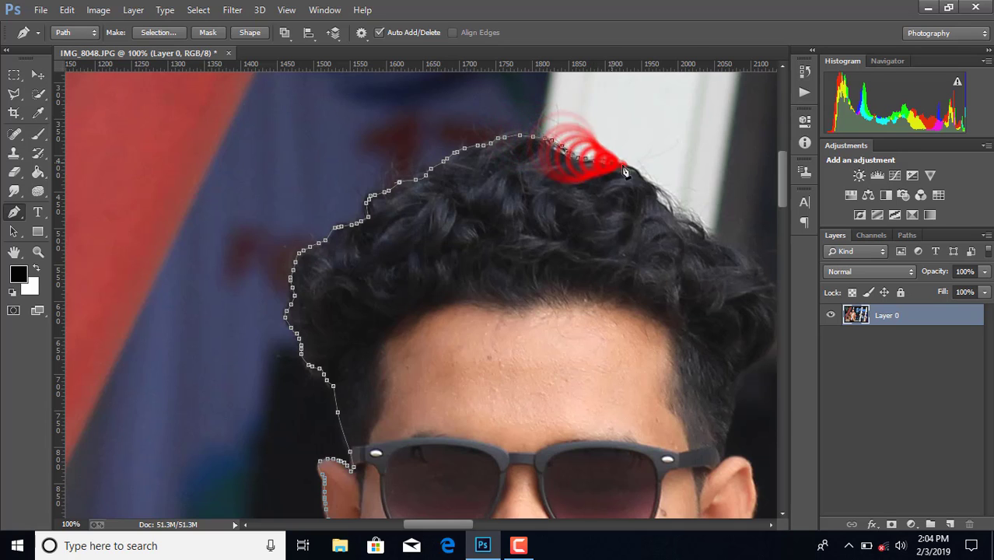
Carry the pen path down the far slope of the hair, past the white pillar to the outer curls
left_click(637, 175)
left_click(648, 181)
left_click(663, 199)
left_click(679, 212)
left_click(696, 224)
left_click(716, 242)
left_click(735, 254)
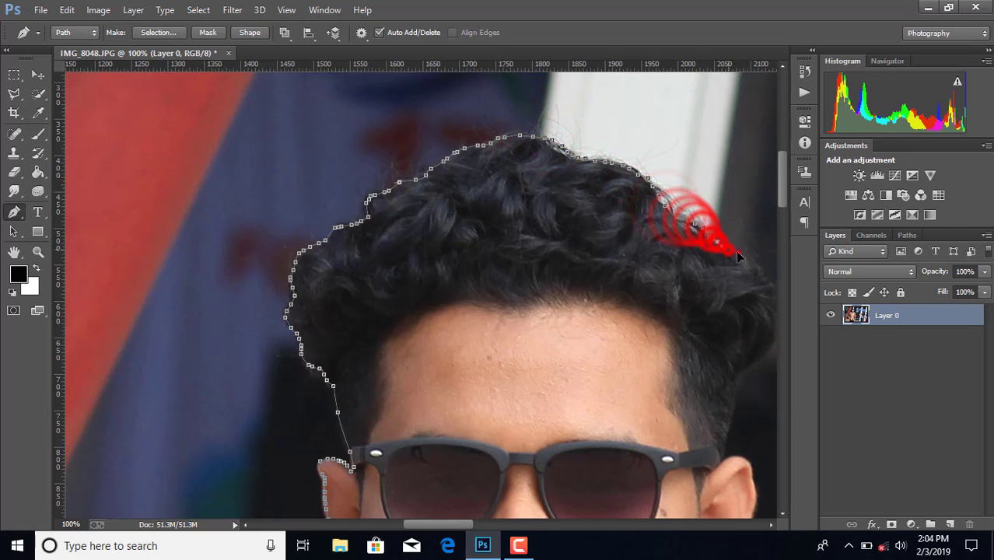
left_click(751, 264)
left_click(754, 268)
left_click(758, 271)
Trace the pen path around the outermost curls on the far side and back in beneath them
left_click_drag(440, 525, 482, 529)
scroll(391, 274, "down", 3)
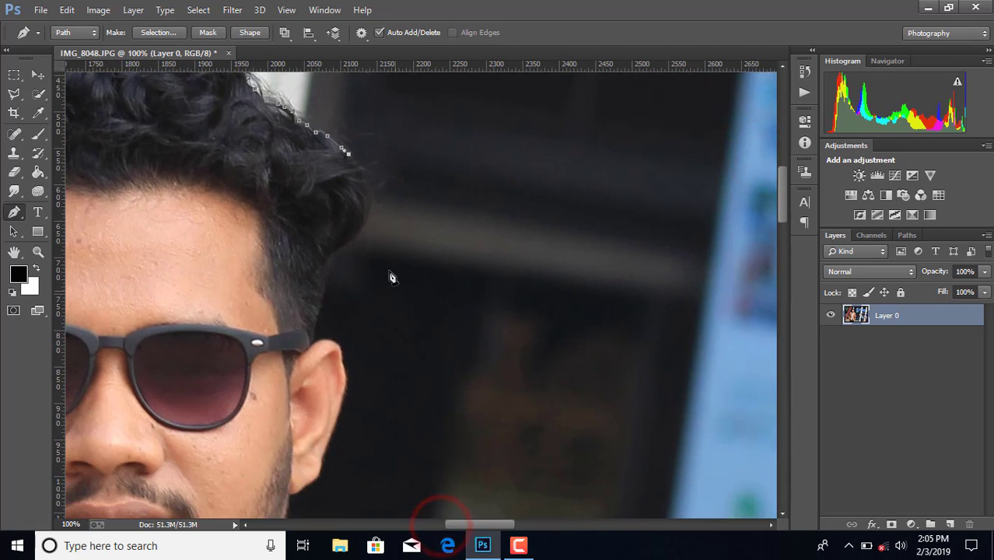
left_click(364, 215)
left_click(363, 221)
left_click(358, 230)
left_click(349, 239)
left_click(342, 246)
left_click(333, 252)
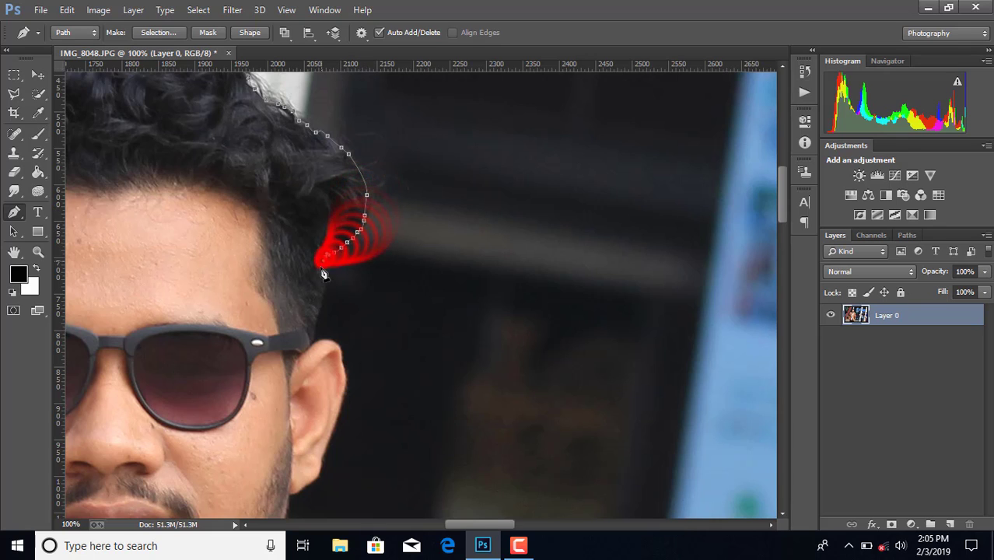
Continue the pen path down the far sideburn to where the sunglasses arm meets the ear
left_click(327, 257)
left_click(321, 263)
left_click(321, 301)
left_click(315, 326)
left_click(308, 347)
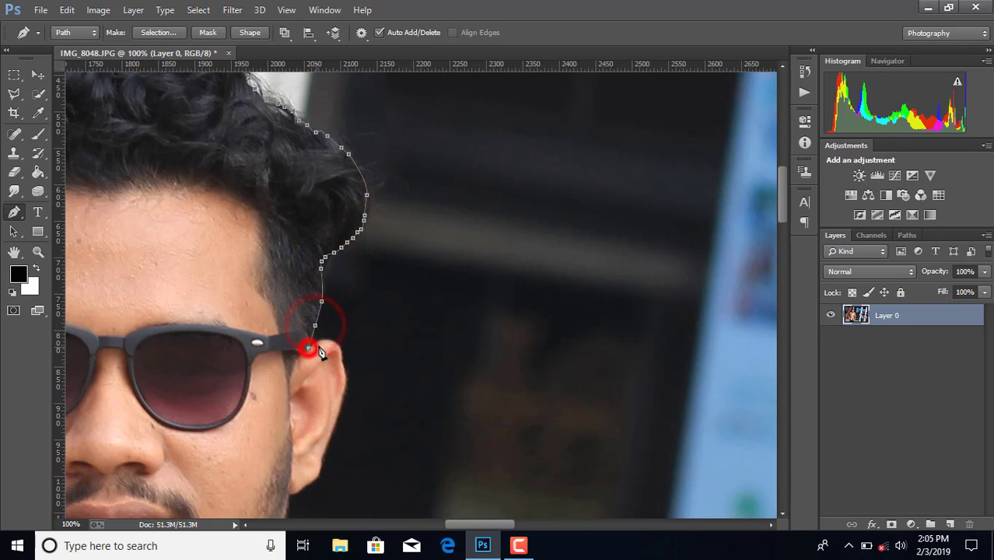
Trace the pen path over the top of the second ear and down its upper outer edge
left_click(325, 341)
left_click(338, 343)
left_click(344, 362)
left_click(346, 368)
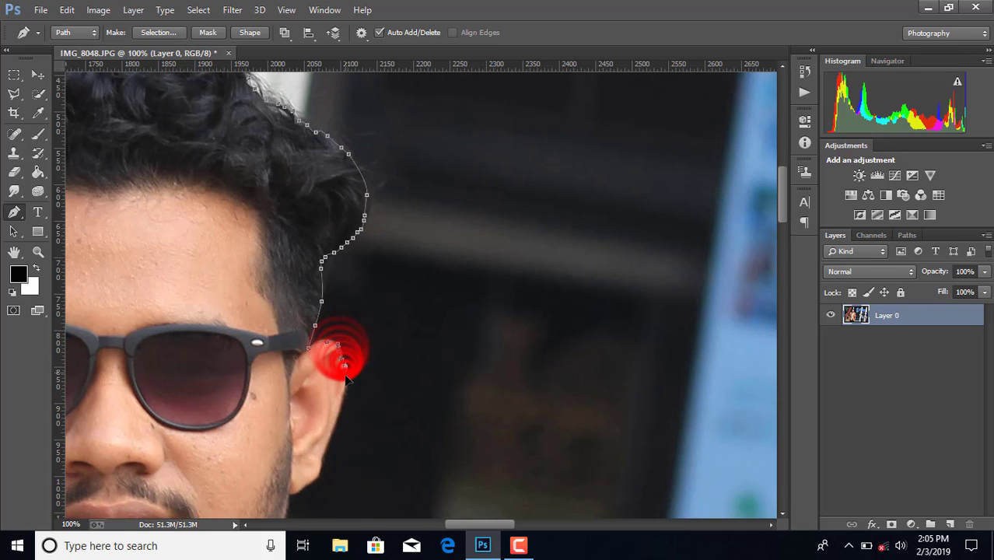
left_click(346, 374)
left_click(346, 380)
left_click(346, 386)
left_click(342, 397)
Extend the pen path down the lower outer edge of the second ear onto the earlobe
scroll(343, 424, "down", 3)
left_click(330, 330)
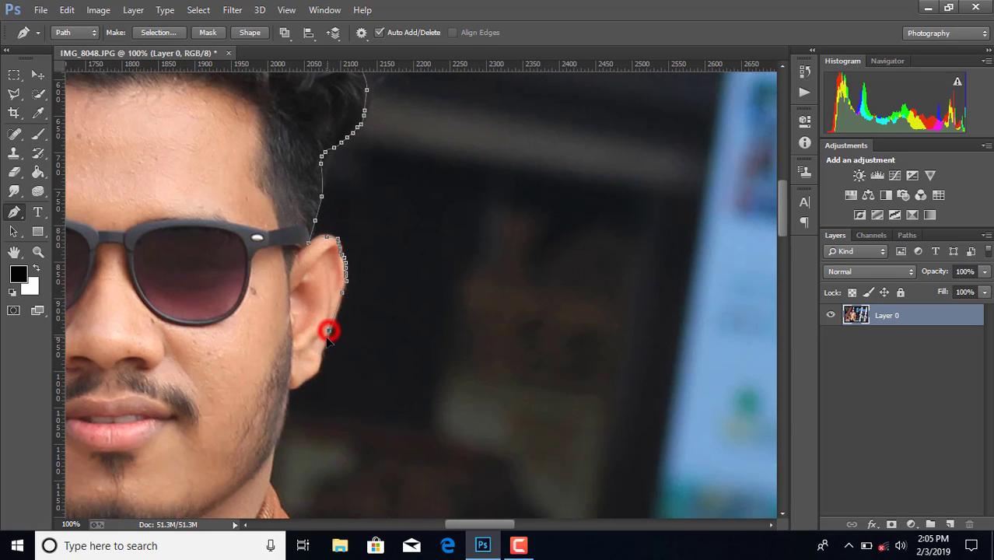
left_click(322, 346)
left_click(319, 370)
left_click(310, 378)
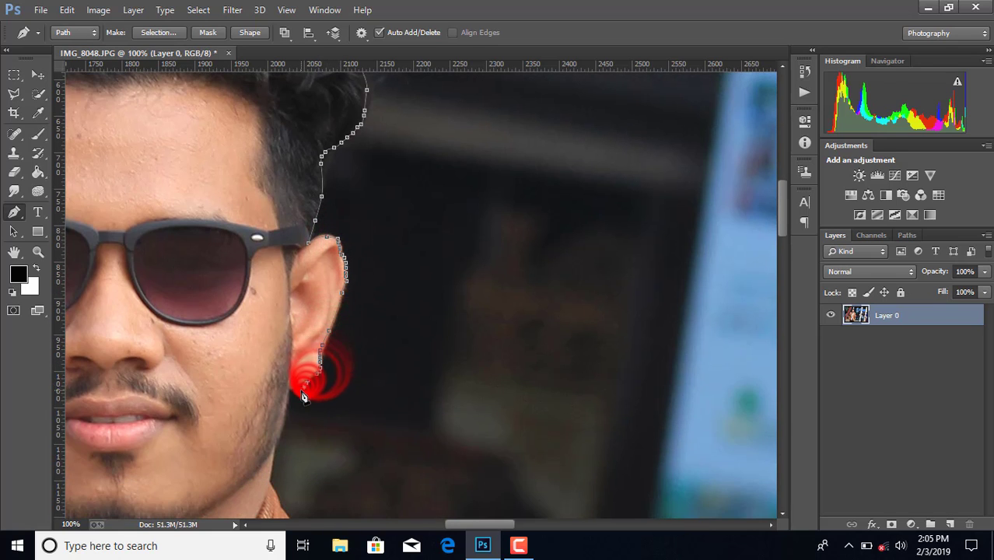
Undo the last two anchor points placed near the bottom of the earlobe
left_click(303, 385)
left_click(67, 10)
left_click(109, 36)
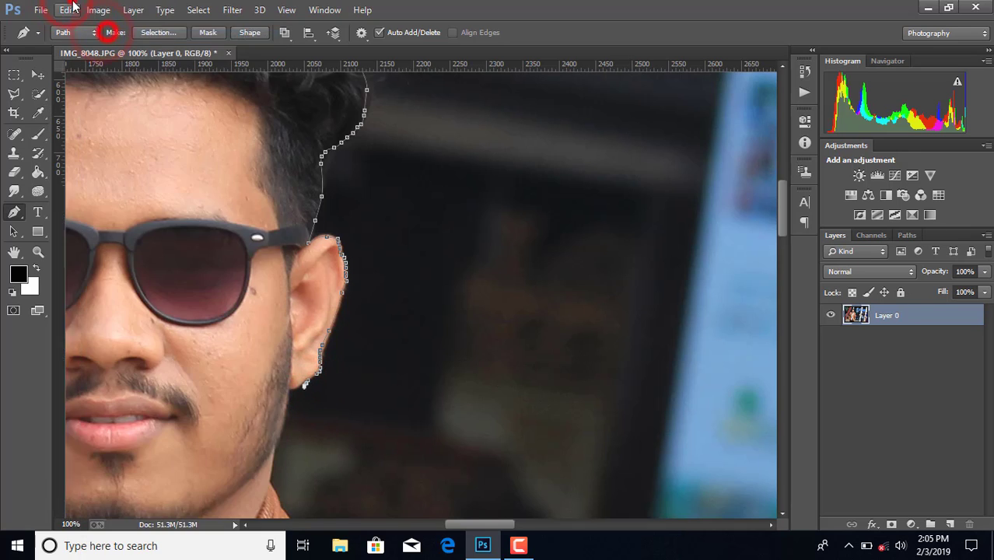
left_click(67, 10)
left_click(109, 36)
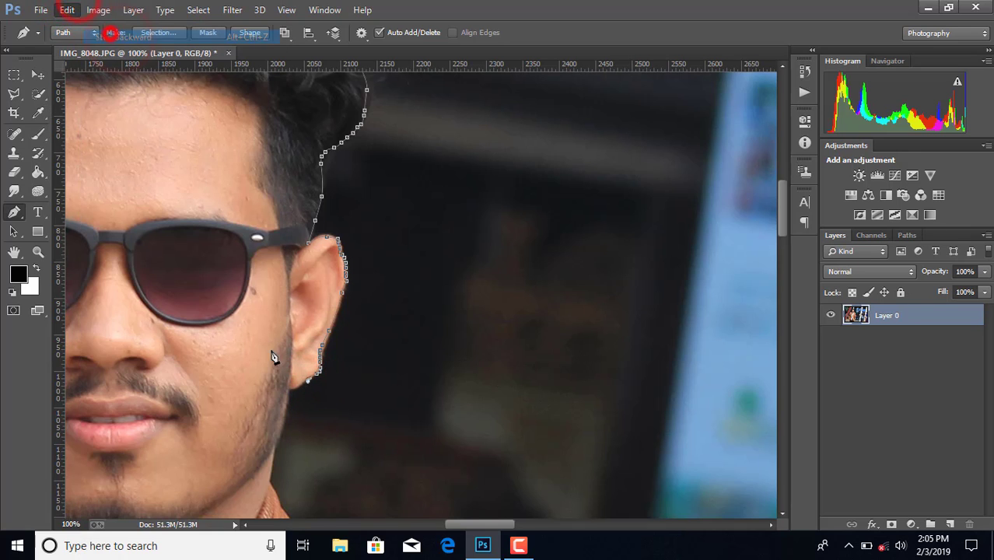
Trace the pen path under the earlobe and down the jaw and neck to the jacket collar
left_click(288, 389)
left_click(281, 426)
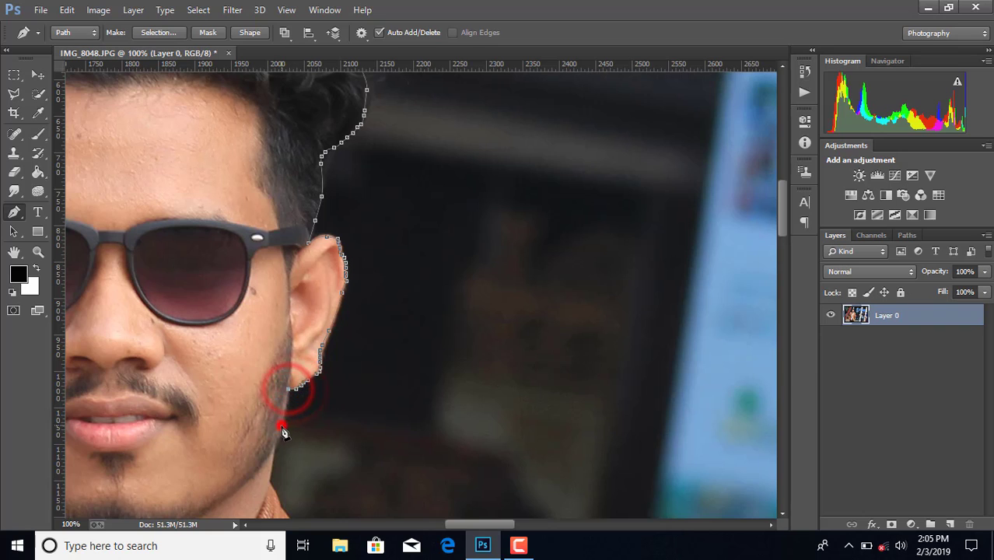
left_click(274, 441)
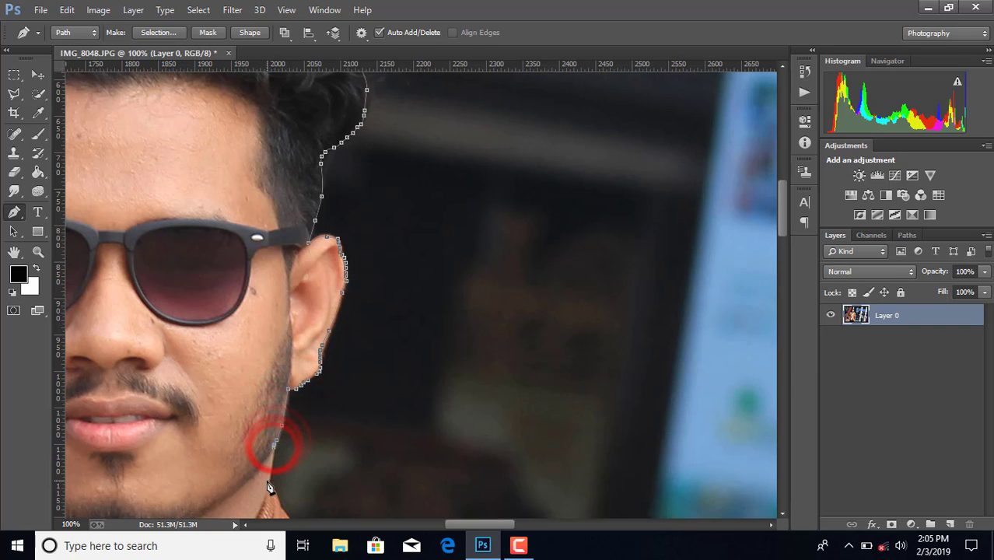
left_click(270, 484)
Trace the pen path down the outer collar edge and close it at its starting point on the shoulder
scroll(283, 486, "down", 3)
left_click(278, 394)
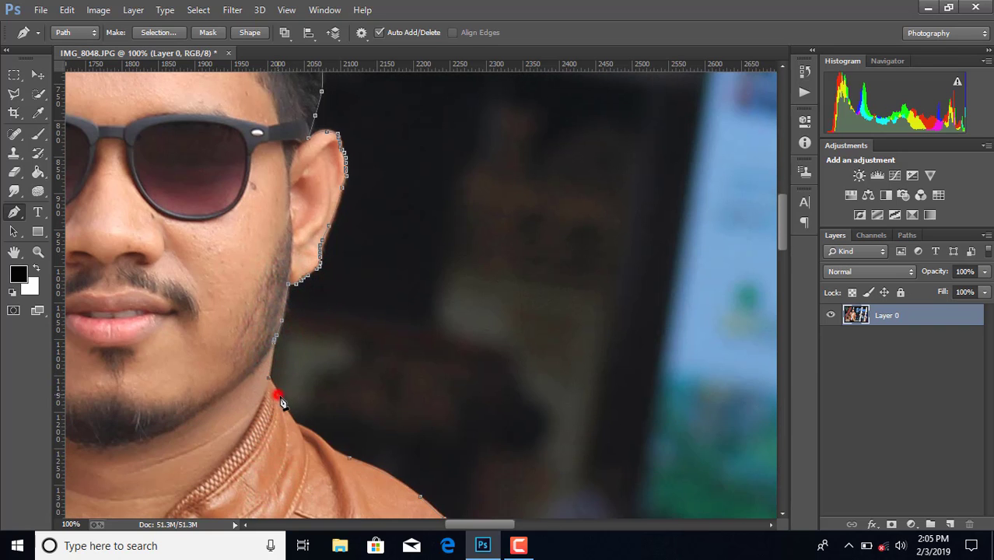
left_click(282, 409)
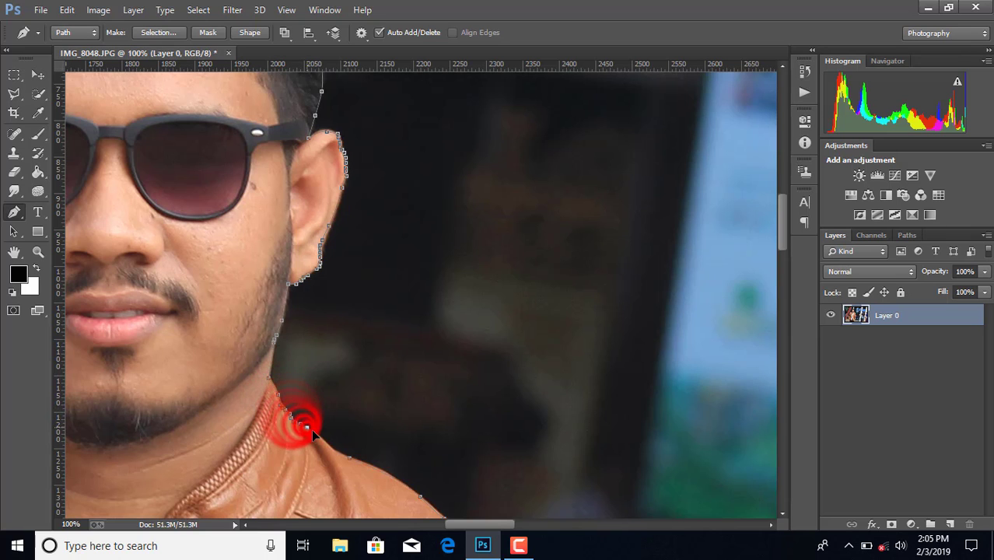
left_click(318, 435)
left_click(332, 446)
left_click(346, 453)
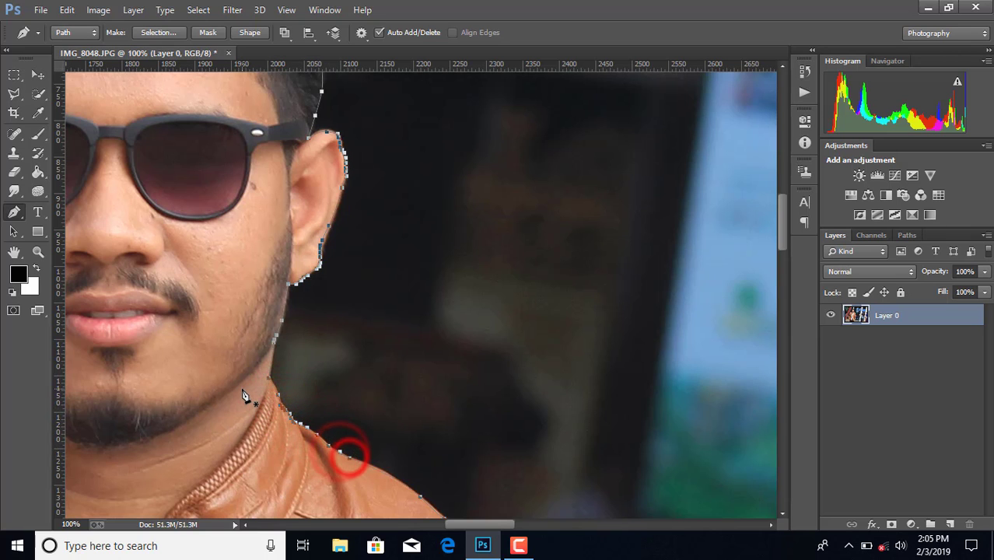
Convert the closed outline into a new anti-aliased selection with 0 pixels feather and apply it to Layer 0 as a layer mask
key("ctrl+minus")
key("ctrl+minus")
key("ctrl+minus")
key("ctrl+minus")
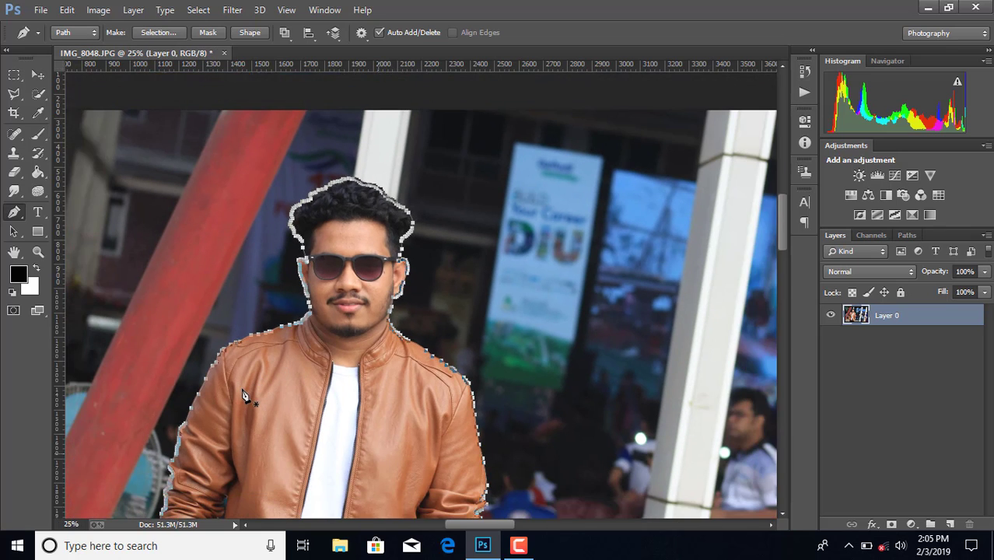
scroll(212, 344, "down", 5)
right_click(291, 330)
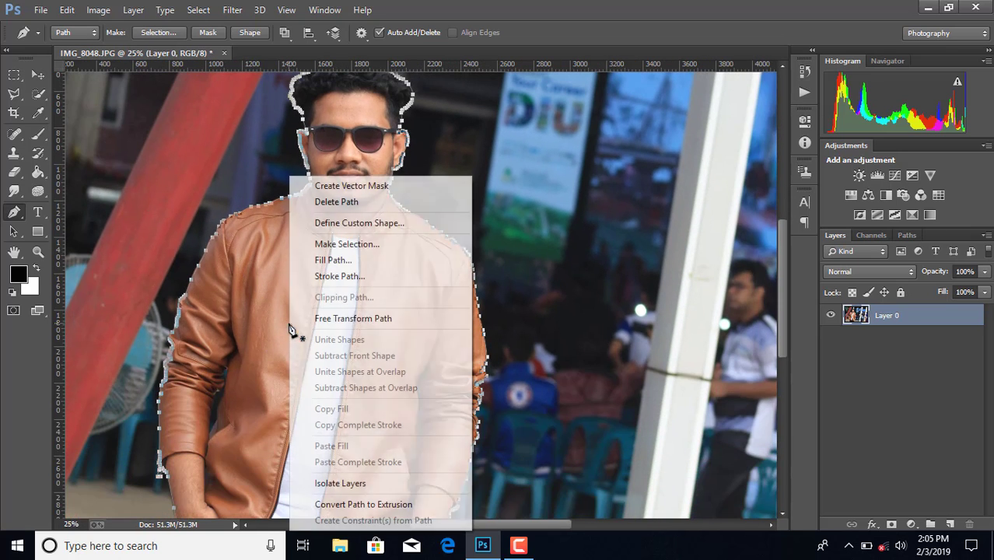
left_click(356, 244)
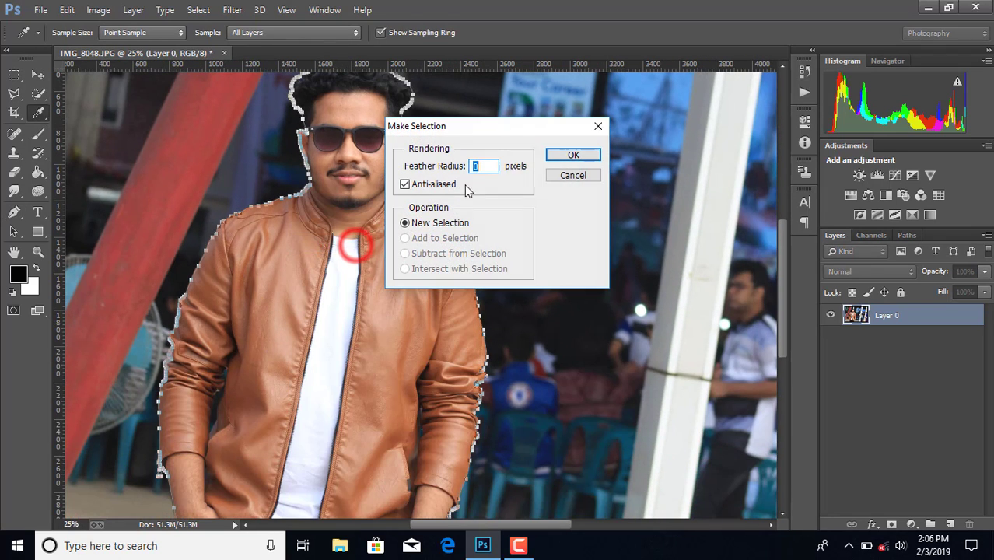
left_click(571, 155)
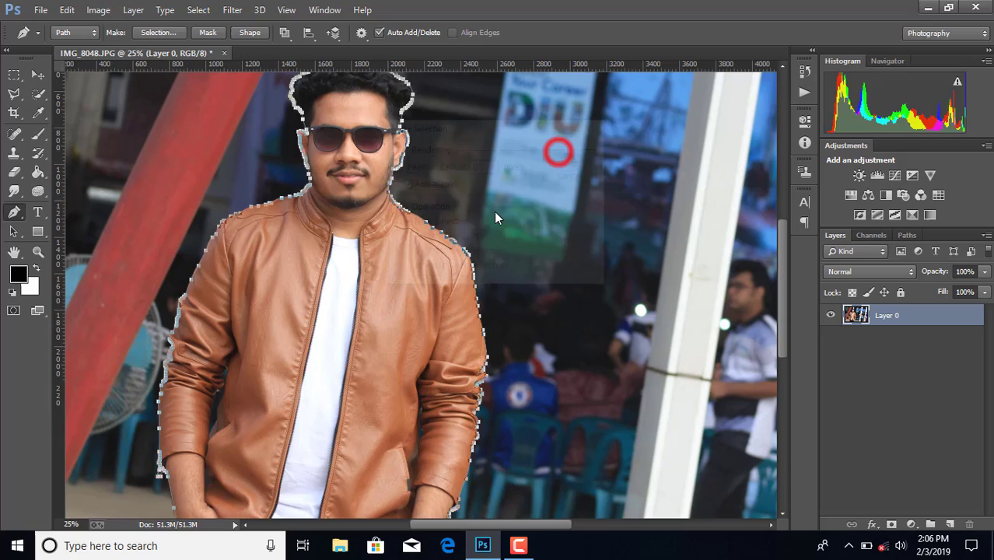
left_click(892, 523)
Trace a new pen path from the bottom of the dark arm gap up the sleeve's inner edge to the gap's top
key("ctrl+plus")
key("ctrl+plus")
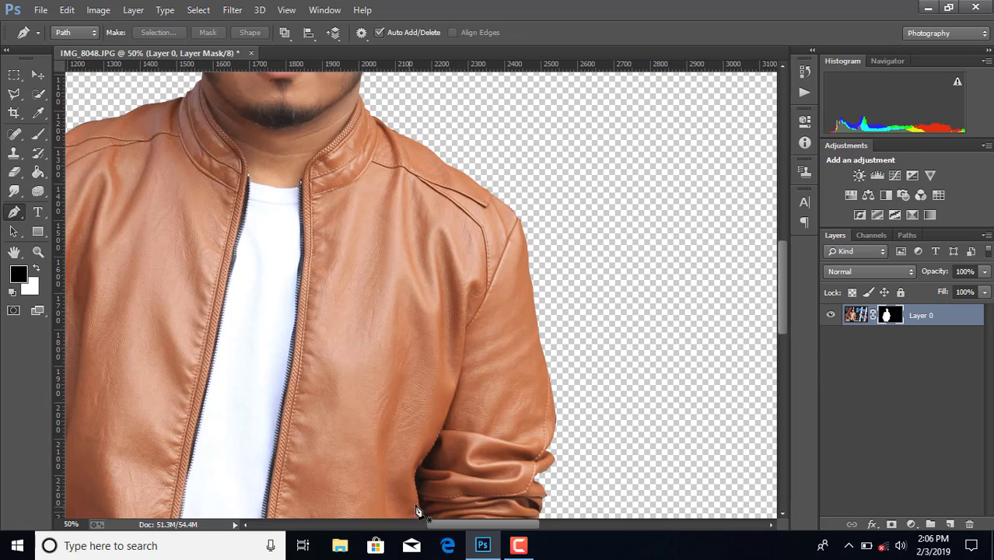
left_click_drag(433, 527, 381, 527)
scroll(389, 431, "down", 4)
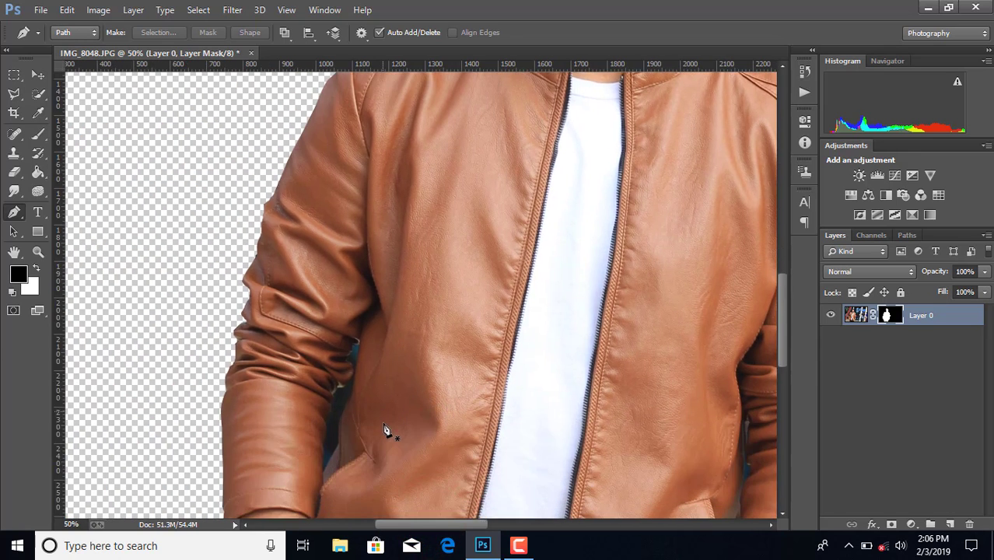
scroll(389, 431, "down", 3)
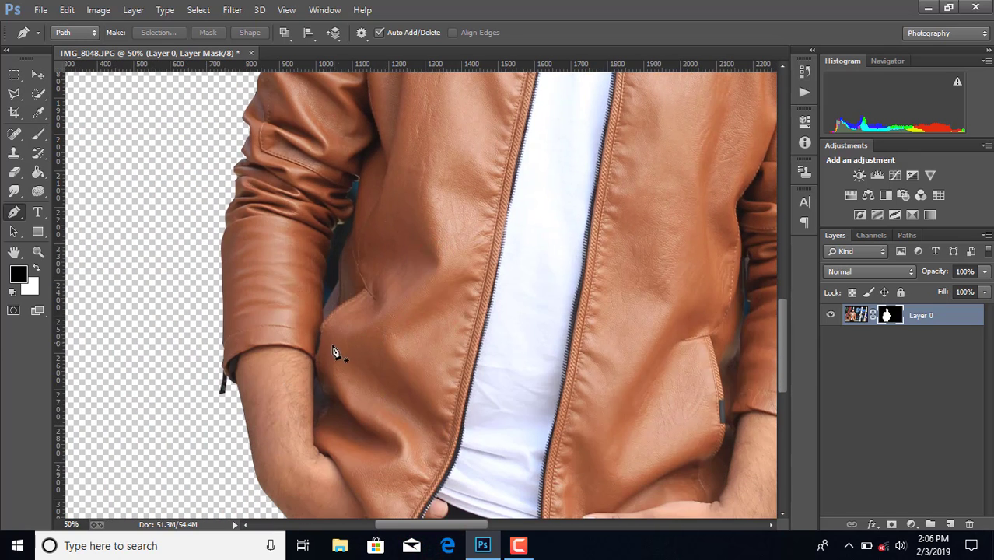
left_click(324, 307)
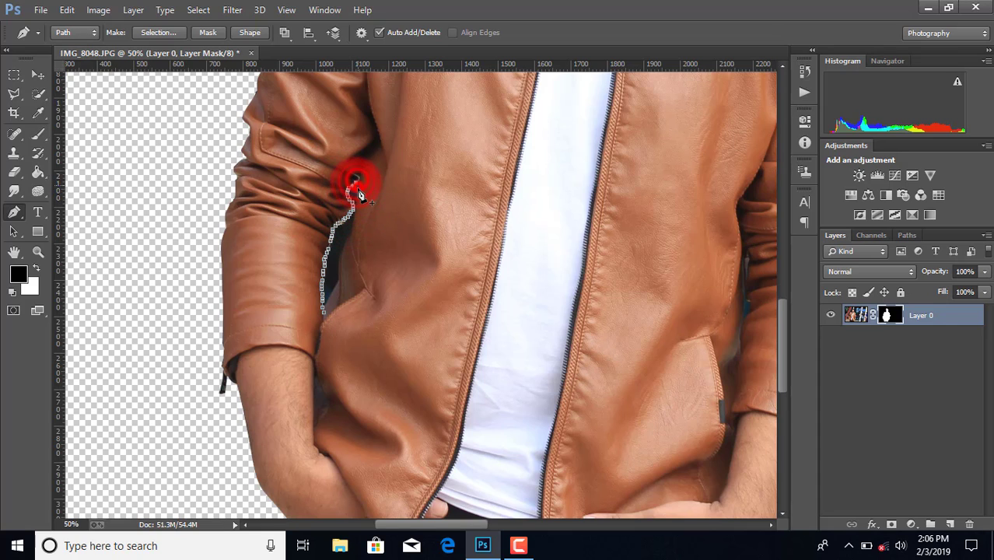
Continue the gap path down the jacket body's side edge, back toward its starting point above the pocket
left_click_drag(358, 200, 358, 223)
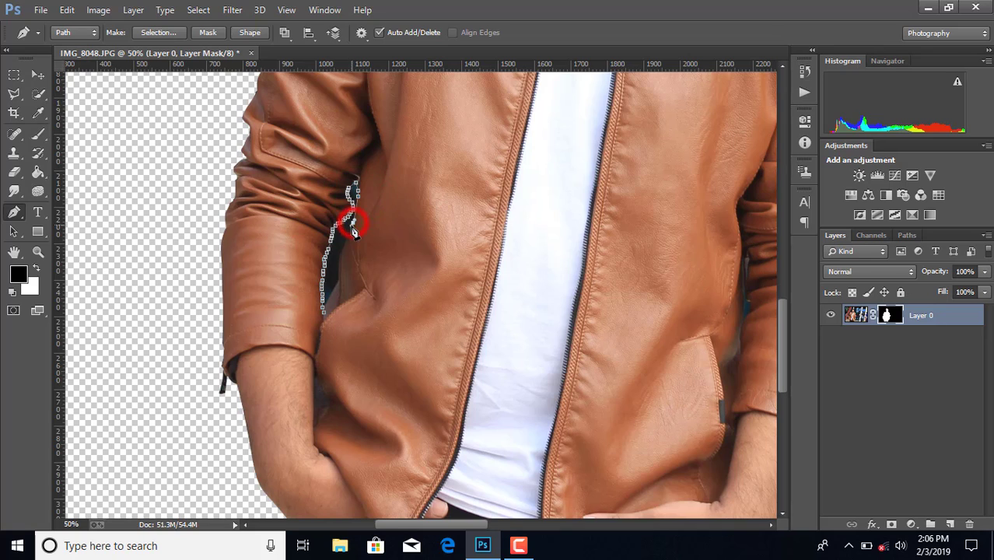
left_click(346, 243)
left_click(342, 250)
left_click(340, 265)
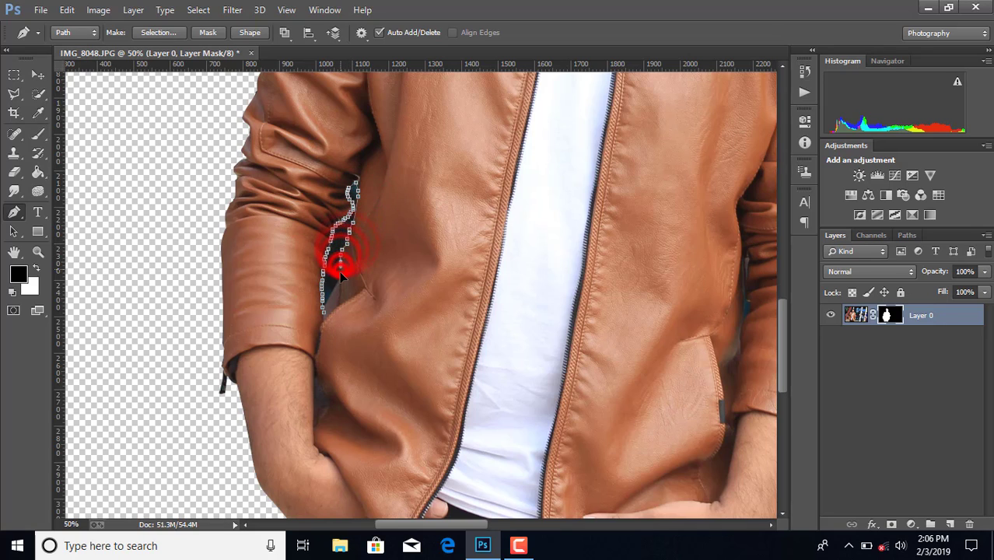
left_click(340, 273)
left_click_drag(342, 284, 333, 291)
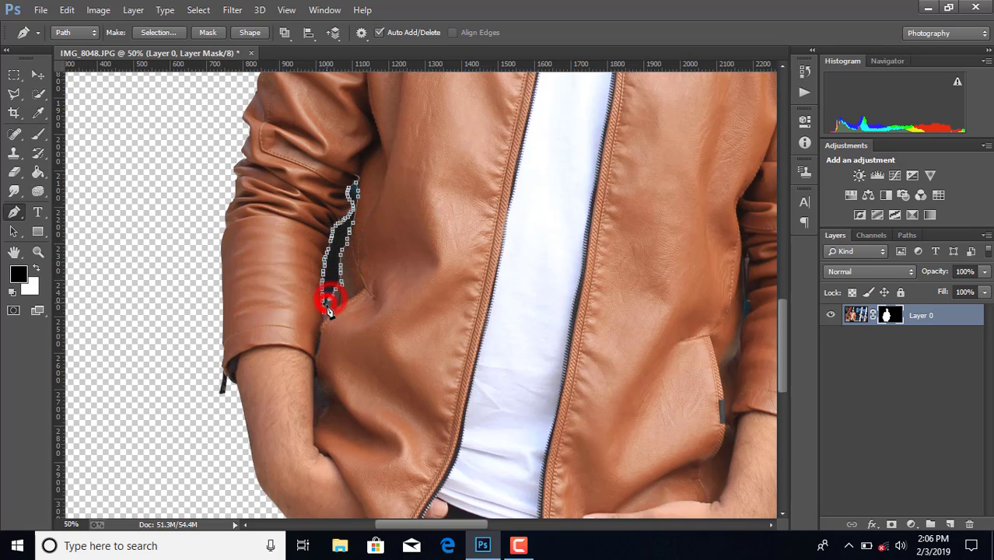
Convert the path around the gap between sleeve and jacket body into a selection
right_click(325, 311)
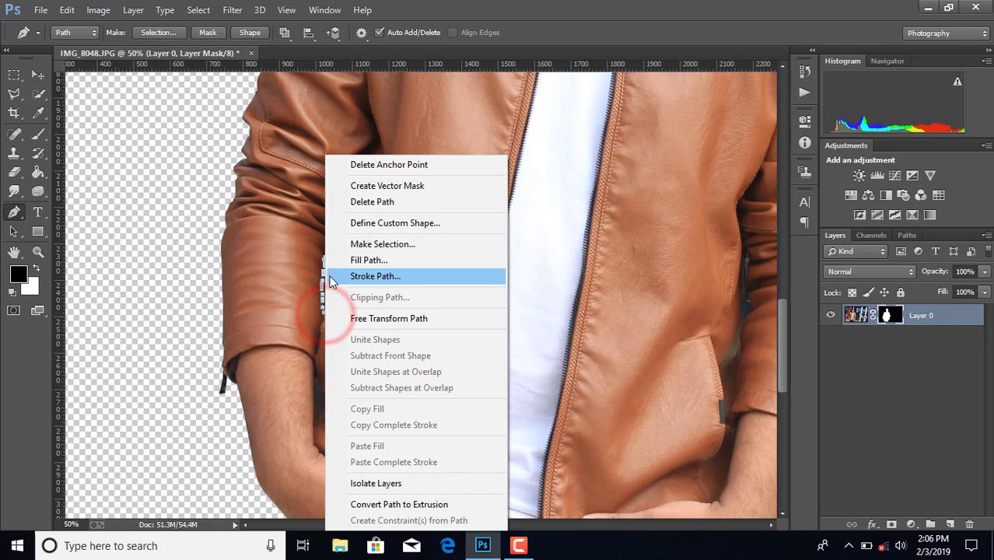
left_click(364, 241)
left_click(566, 157)
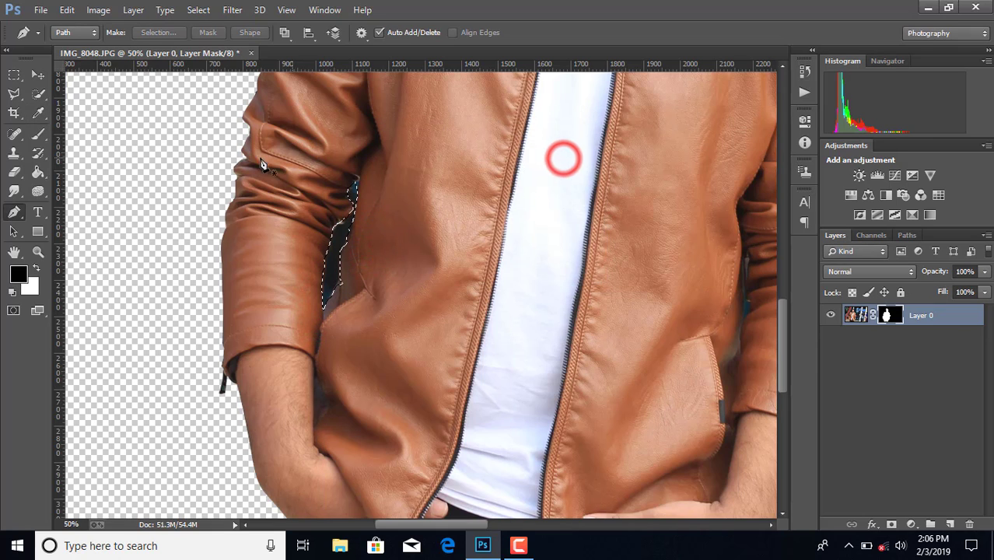
Hide the selected gap between sleeve and jacket body by brushing black on Layer 0's mask, and clear the selection
left_click(36, 137)
left_click_drag(351, 223, 353, 180)
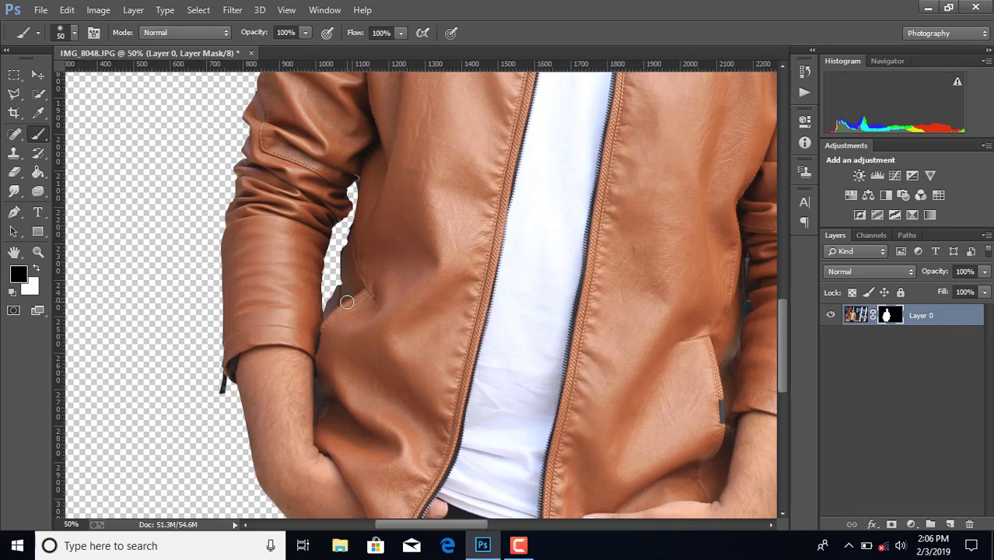
scroll(316, 297, "down", 3)
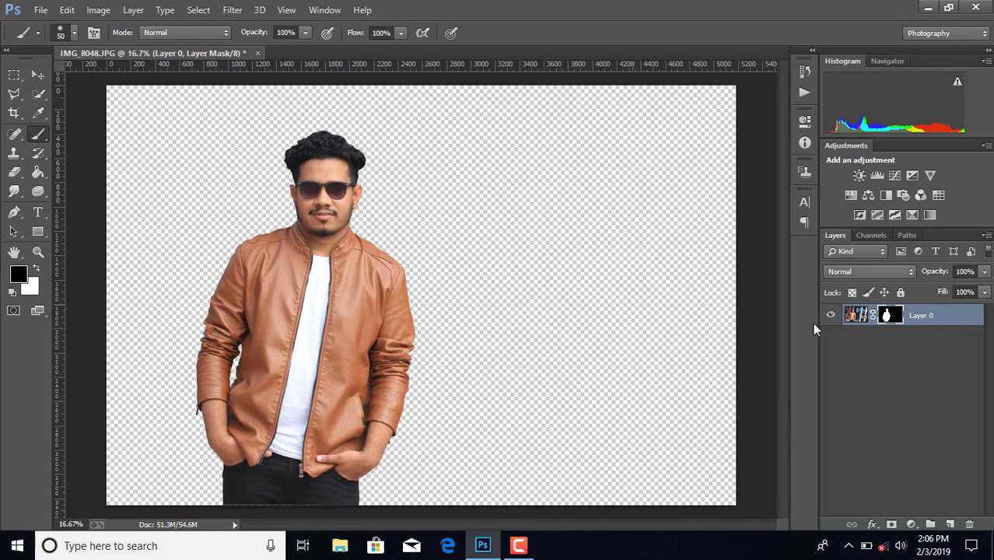
Refine Layer 0's mask with an edge detection radius of 0.7 px and a Smooth value of 18, output to Layer Mask
right_click(886, 317)
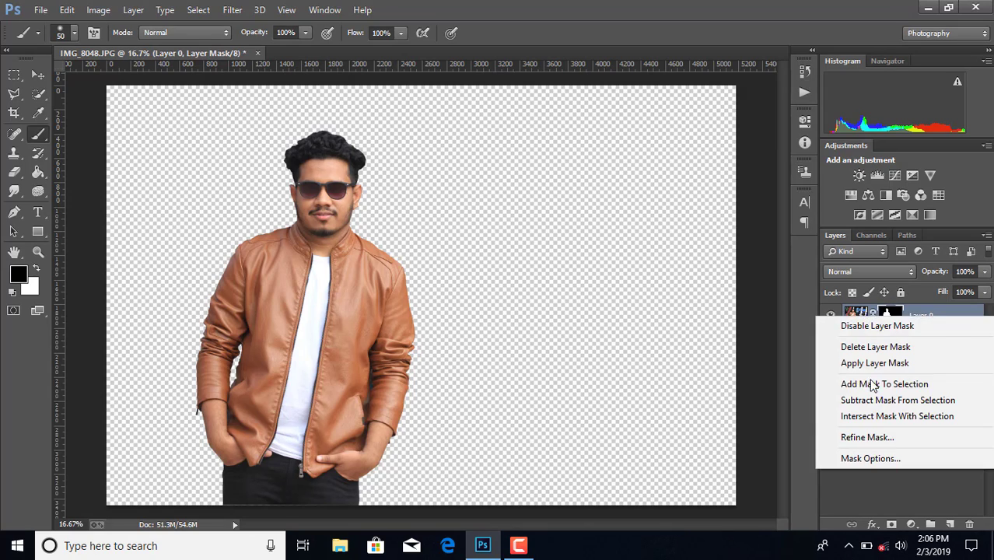
left_click(869, 438)
left_click(287, 169)
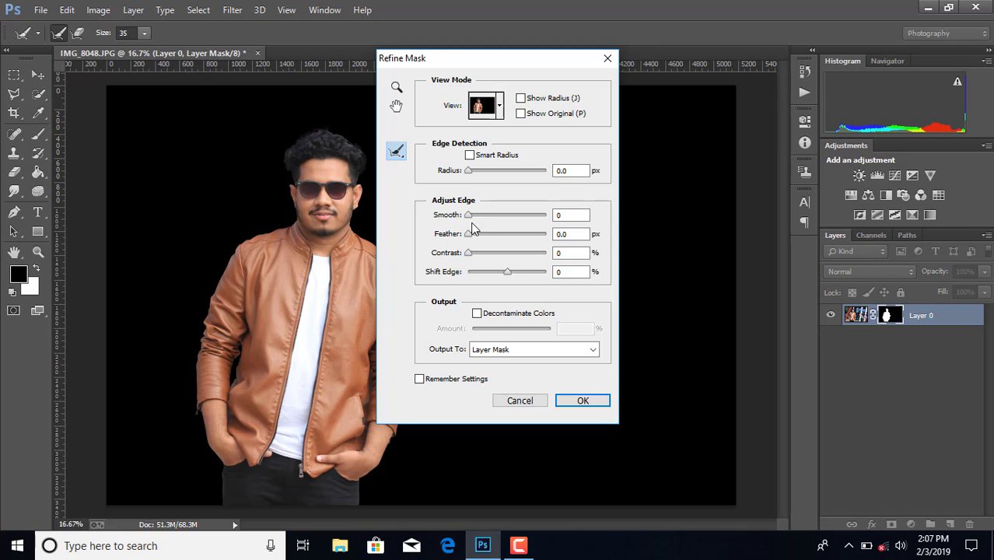
left_click_drag(468, 170, 471, 170)
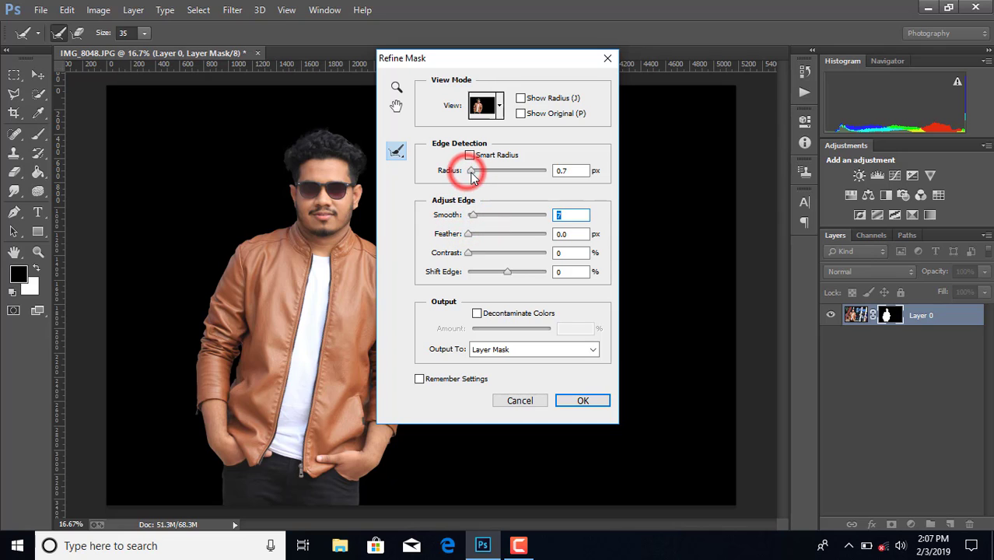
left_click_drag(471, 217, 482, 214)
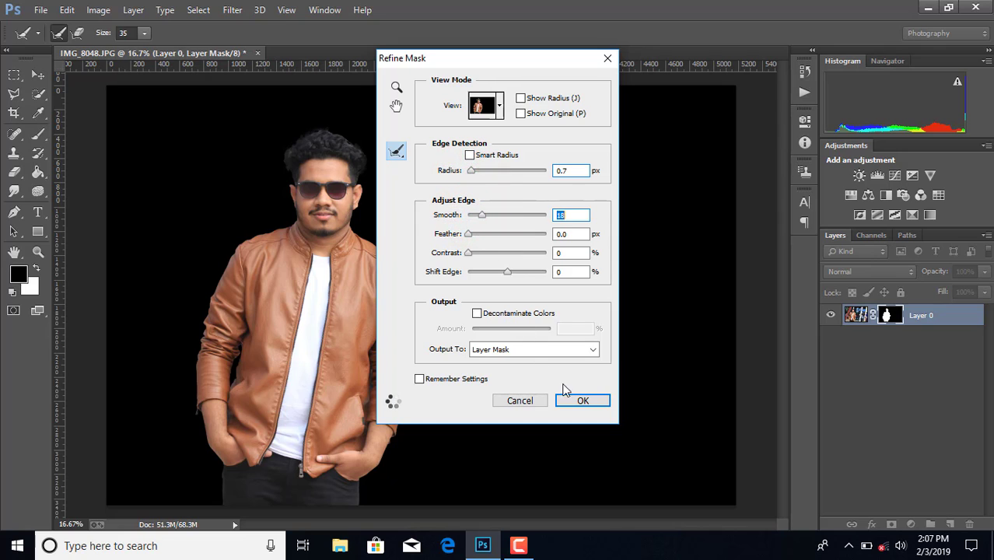
left_click(578, 401)
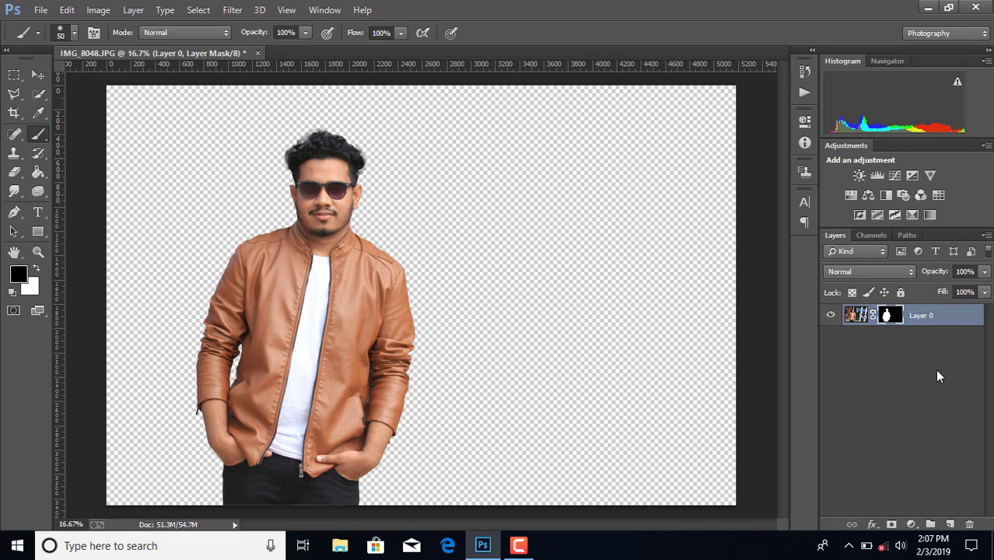
Place the blue gradient image Untitled-3 from the Stocks folder as a linked file
key("ctrl+minus")
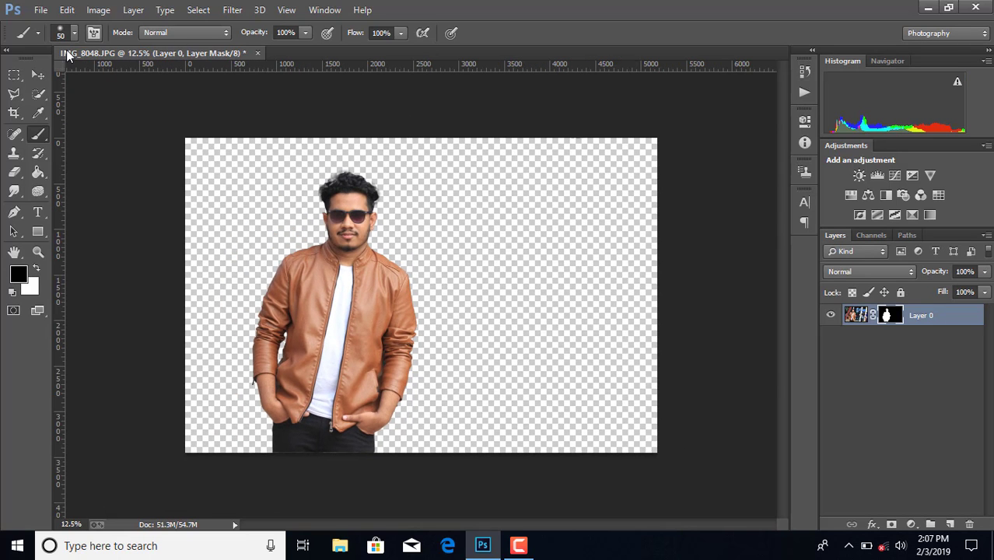
left_click(30, 74)
left_click(39, 10)
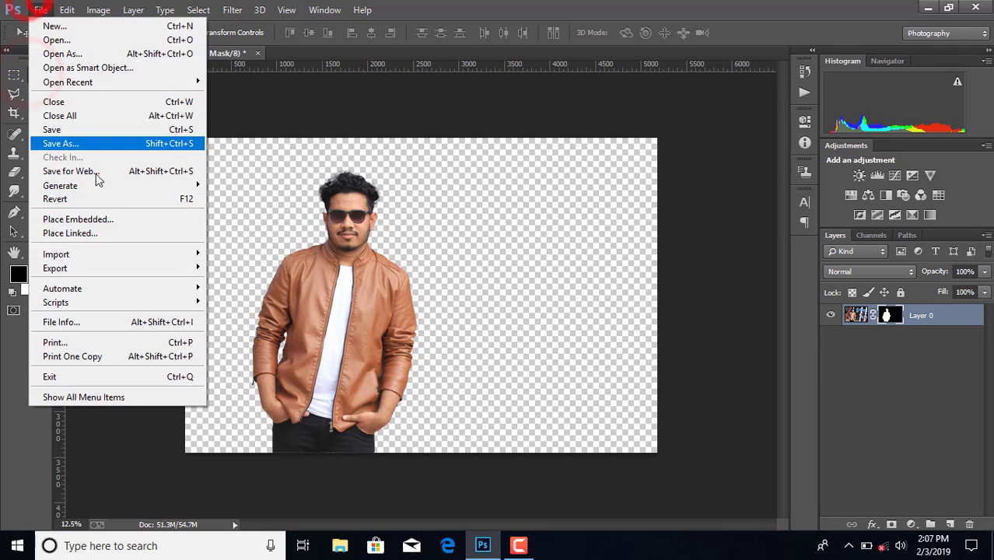
left_click(111, 231)
scroll(360, 233, "down", 5)
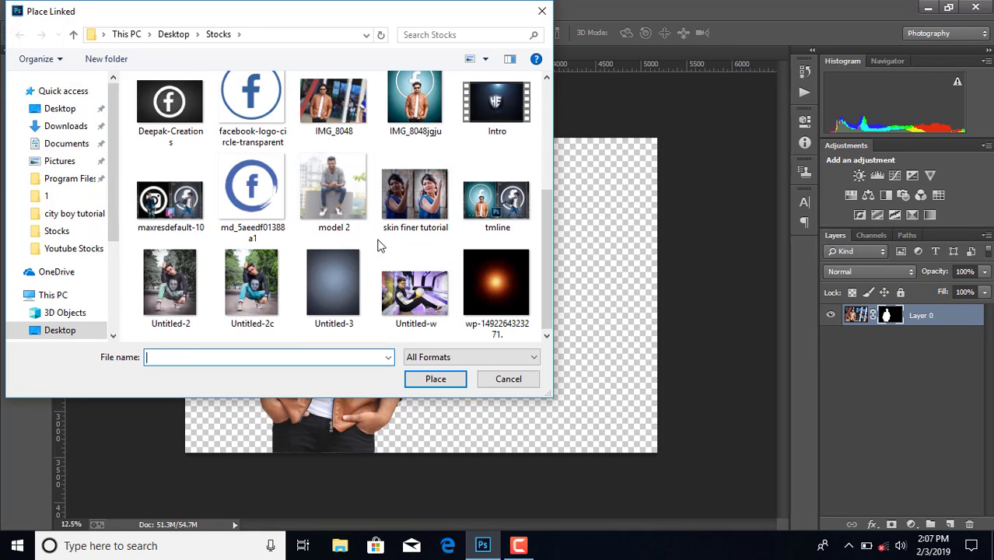
left_click(334, 284)
left_click(435, 379)
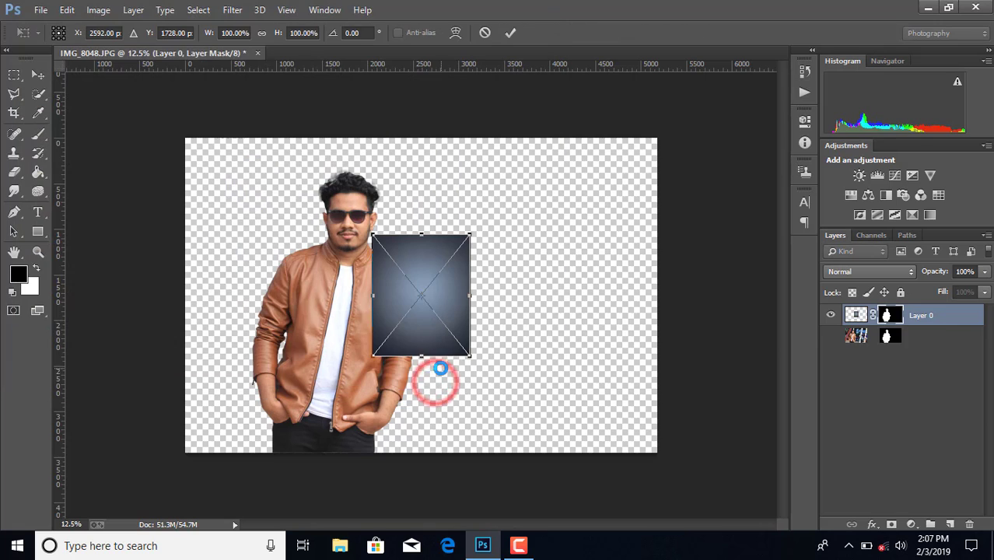
Enlarge the placed gradient background to about 264% so it spans the full canvas height, and apply the transform
left_click_drag(370, 230, 294, 136)
left_click_drag(467, 359, 545, 462)
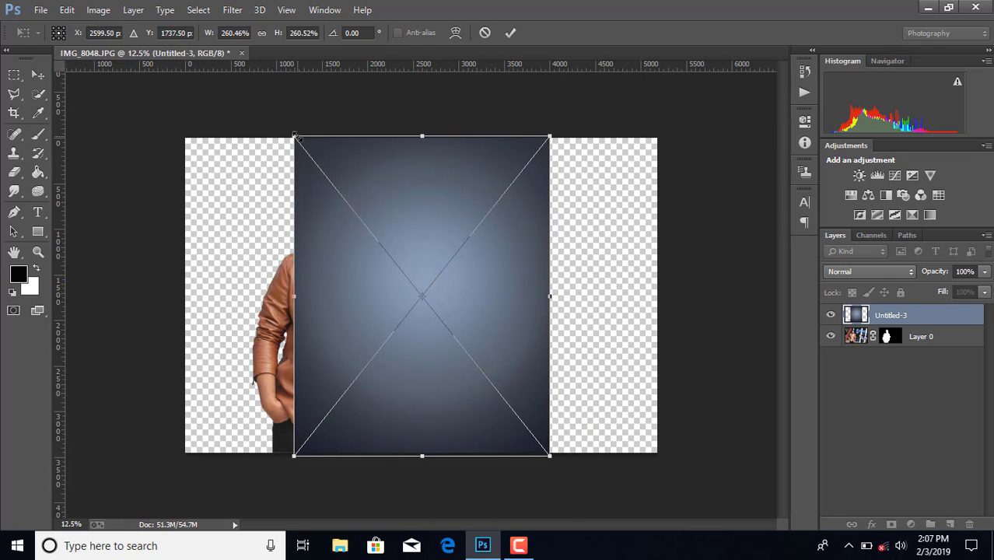
left_click_drag(295, 134, 290, 133)
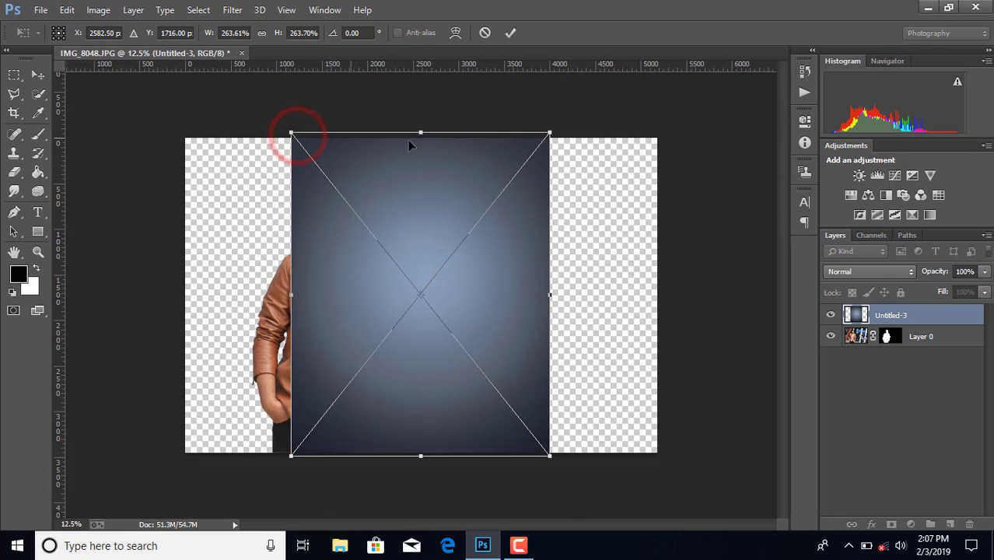
left_click(509, 33)
Reorder the Untitled-3 background below Layer 0 and rasterize it
mouse_move(927, 315)
left_mouse_down()
mouse_move(926, 392)
mouse_move(933, 332)
left_mouse_up()
right_click(933, 335)
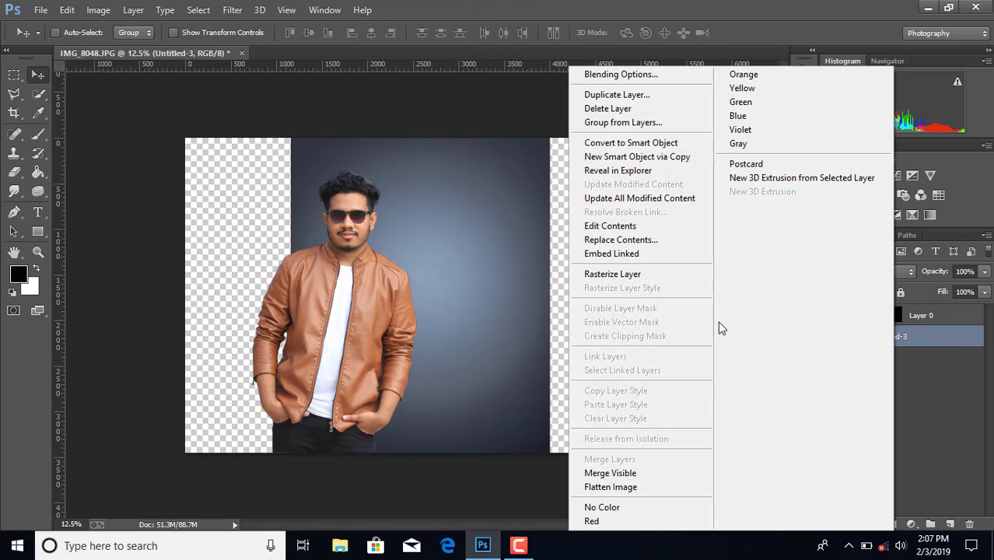
left_click(622, 274)
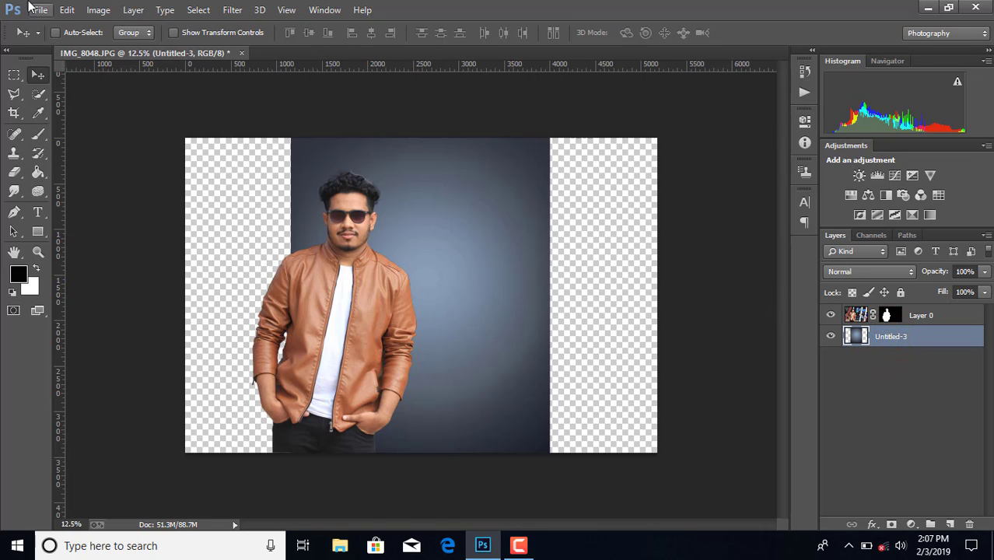
Place the facebook-logo-circle-transparent image from the Stocks folder as a linked file above the background
left_click(39, 10)
left_click(80, 229)
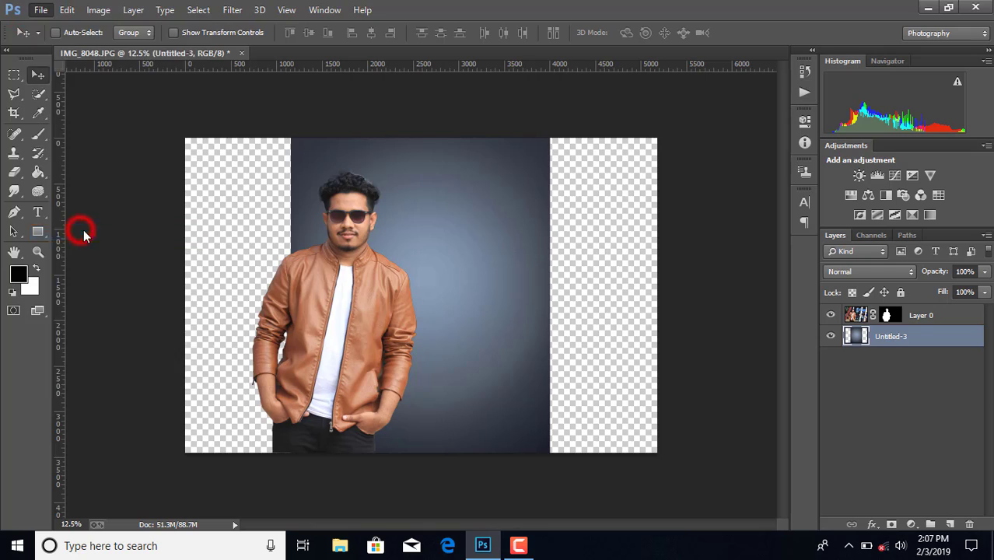
scroll(396, 243, "down", 2)
left_click(251, 186)
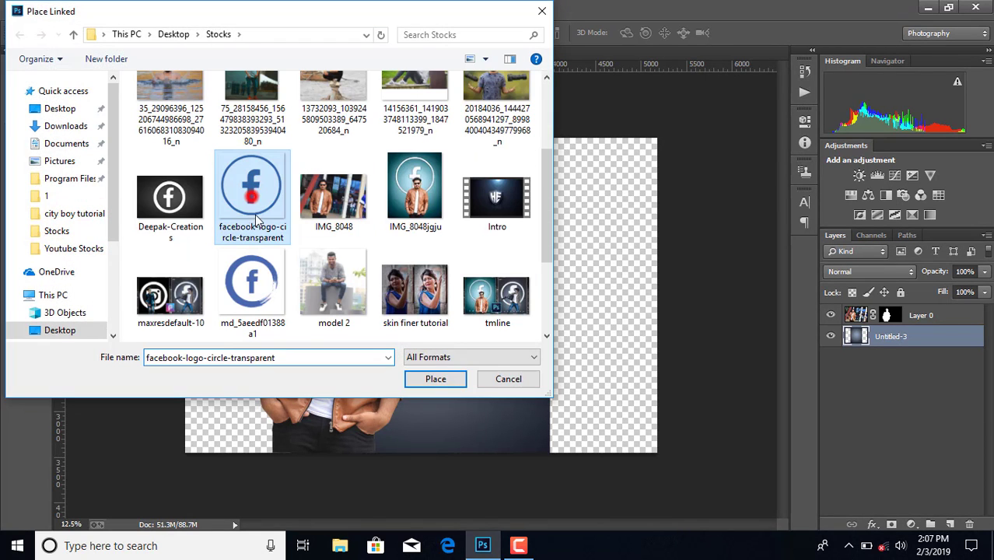
left_click(433, 379)
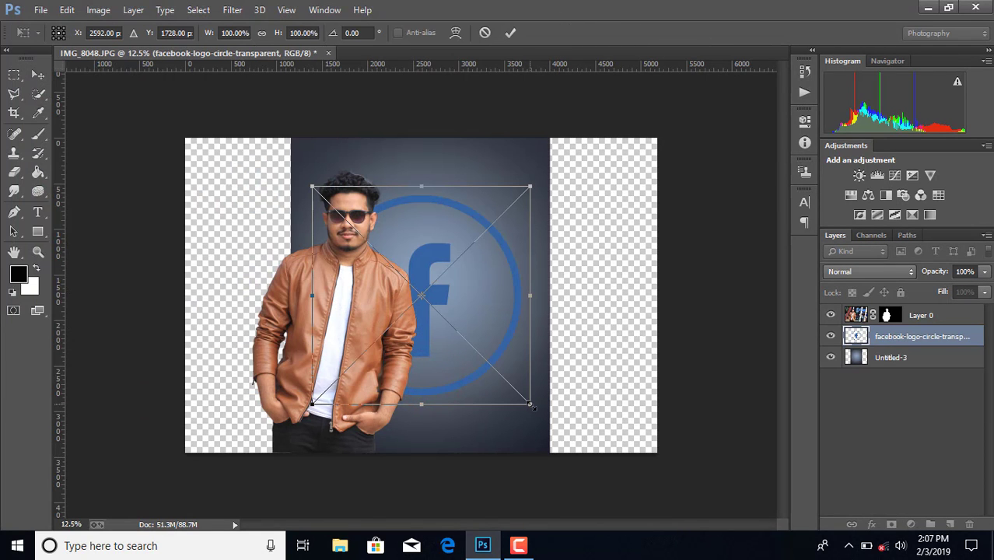
Scale the Facebook logo to 82.5% and position it in the upper part of the blue background, then apply the transform
left_click_drag(469, 304, 464, 260)
left_click_drag(529, 362, 490, 326)
left_click_drag(467, 271, 478, 252)
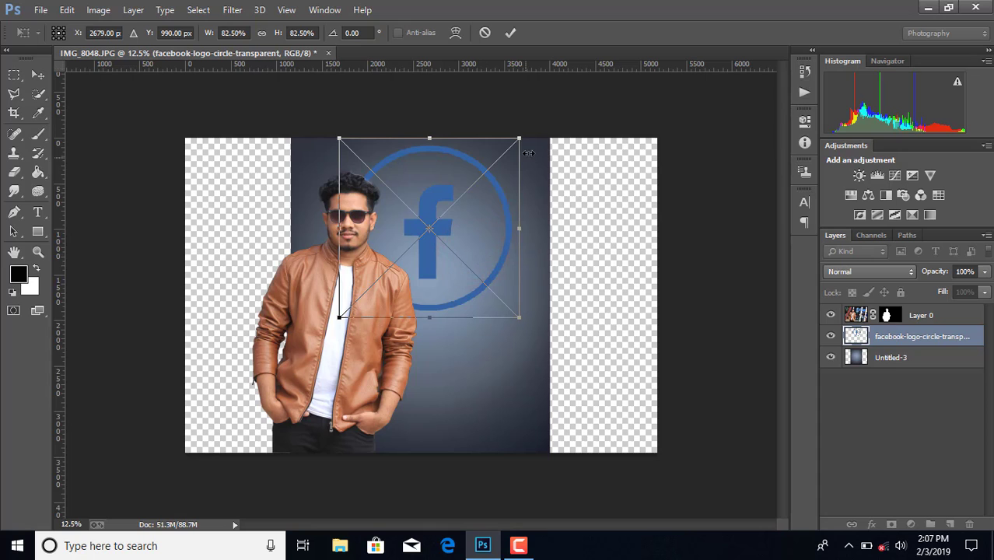
left_click(511, 34)
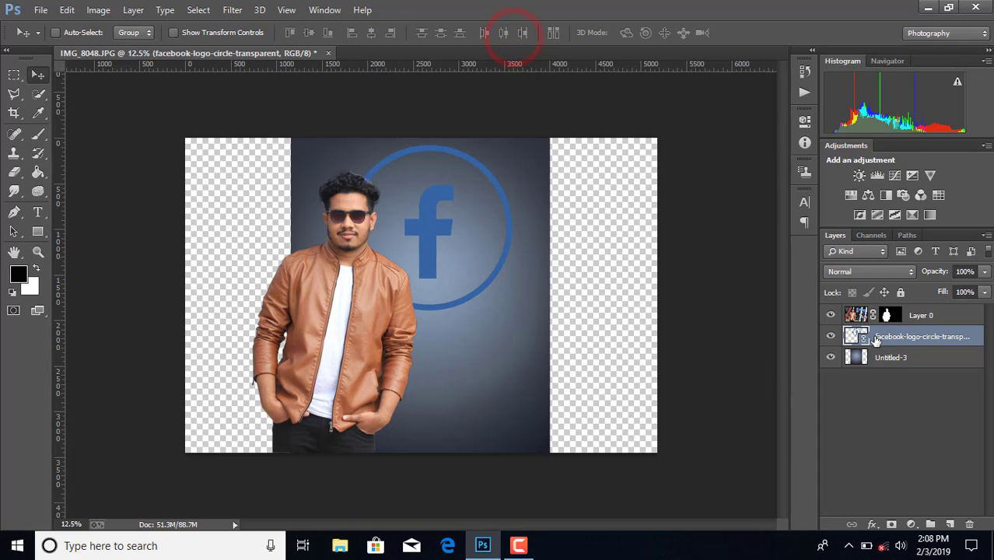
Rasterize the Facebook logo layer and turn the logo white by raising its Hue/Saturation lightness close to the maximum
right_click(898, 338)
left_click(642, 274)
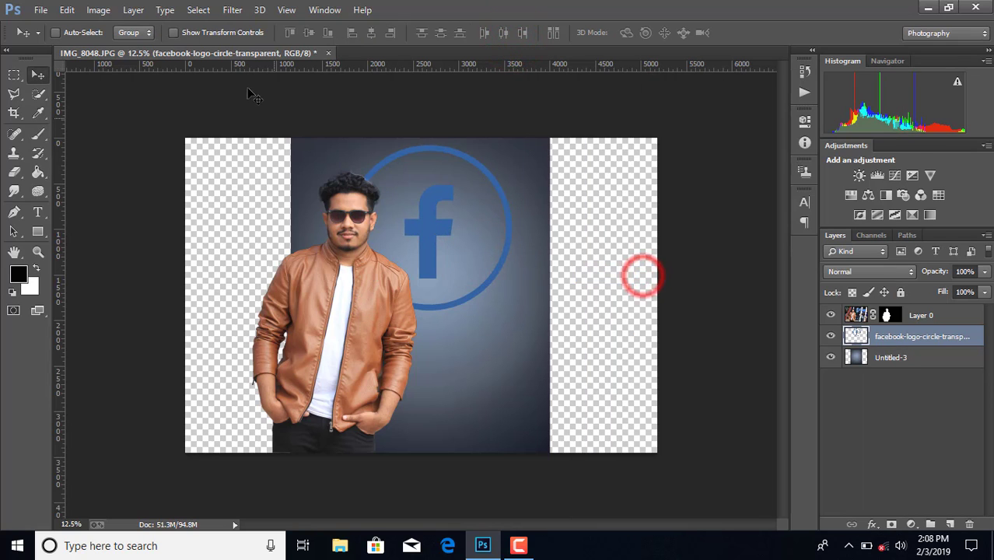
left_click(98, 9)
left_click(116, 47)
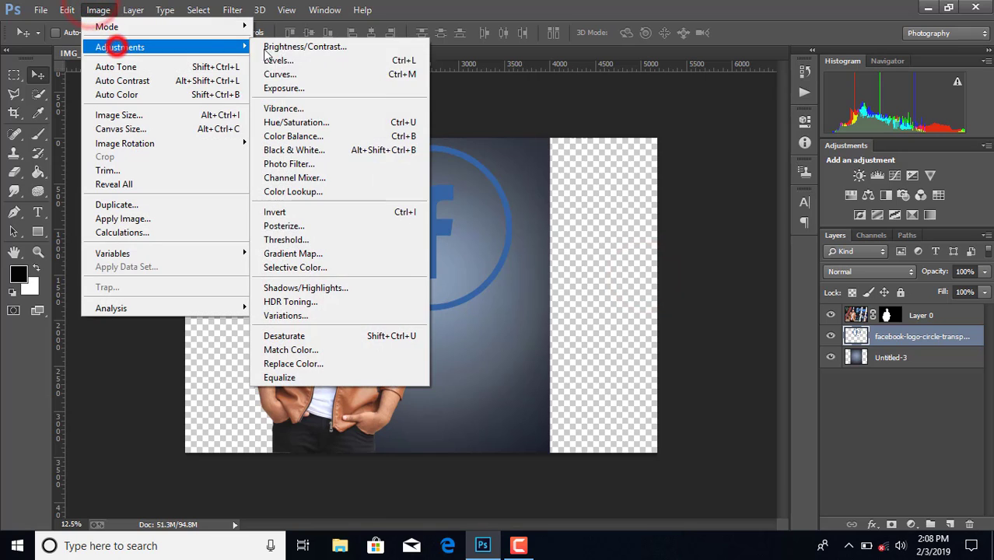
left_click(344, 117)
left_click_drag(642, 264, 714, 265)
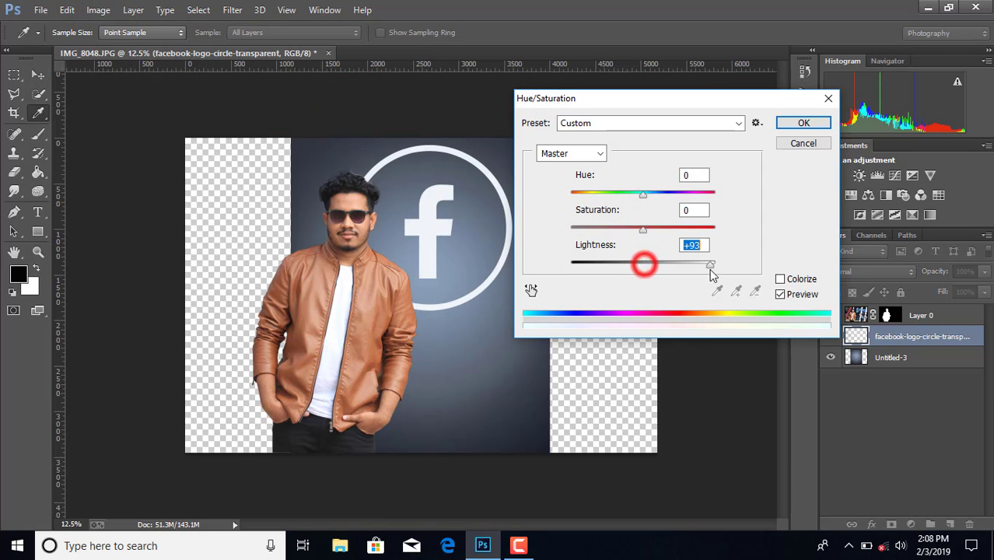
left_click(807, 124)
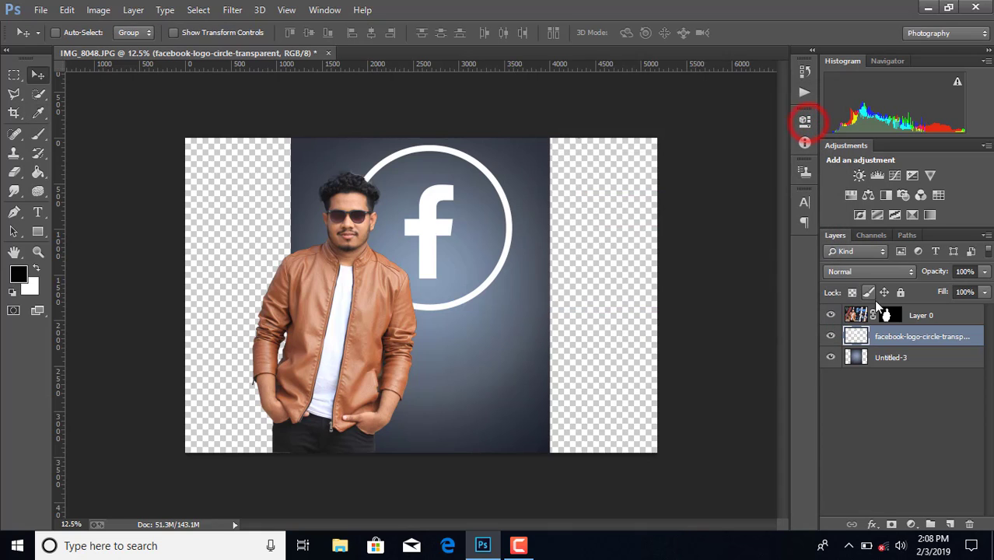
Apply Layer 0's mask permanently to the man's cutout
left_click(890, 315)
right_click(890, 315)
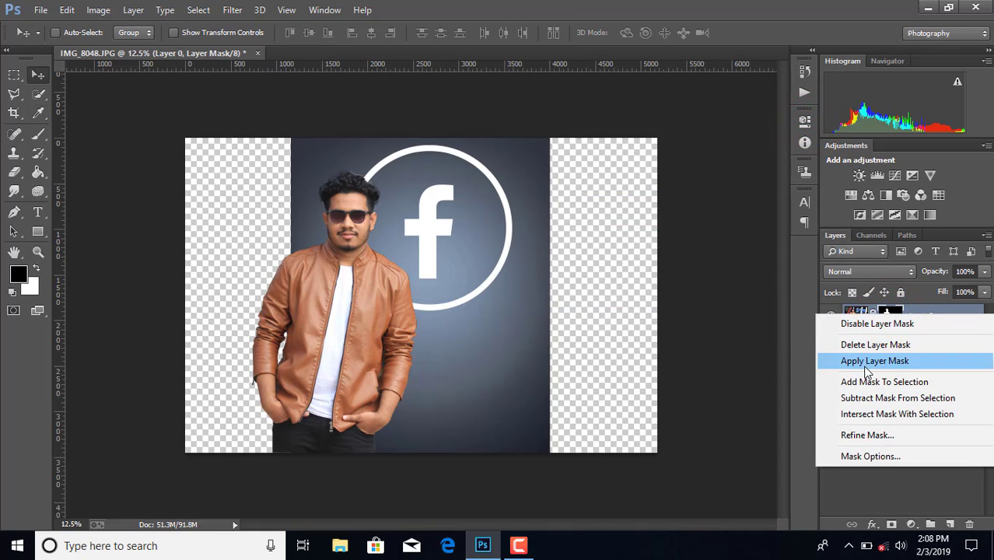
left_click(865, 359)
Free-transform the man's cutout onto the middle of the background, rotated to -7.93° and scaled to 90.72%
key("ctrl+t")
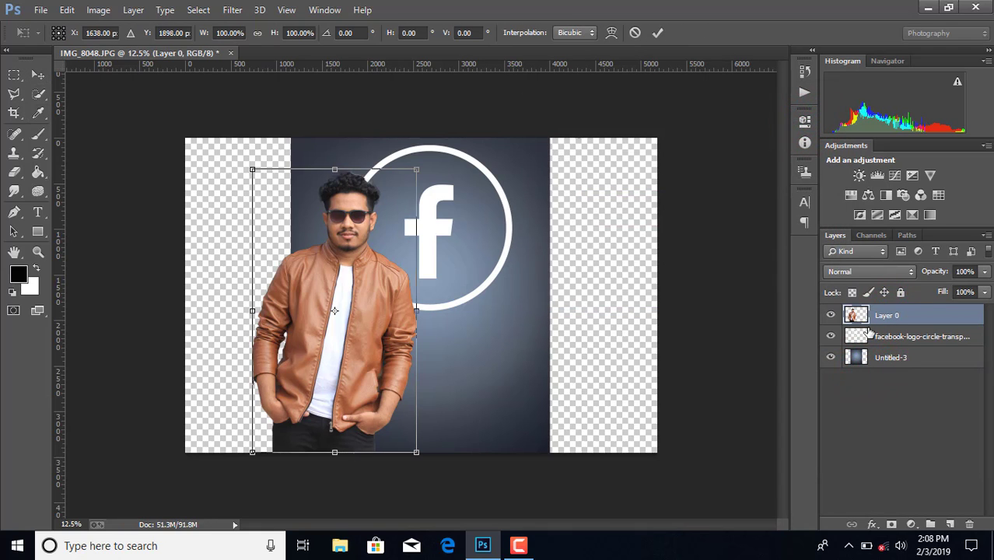
left_click_drag(229, 127, 225, 134)
left_click_drag(326, 235, 400, 275)
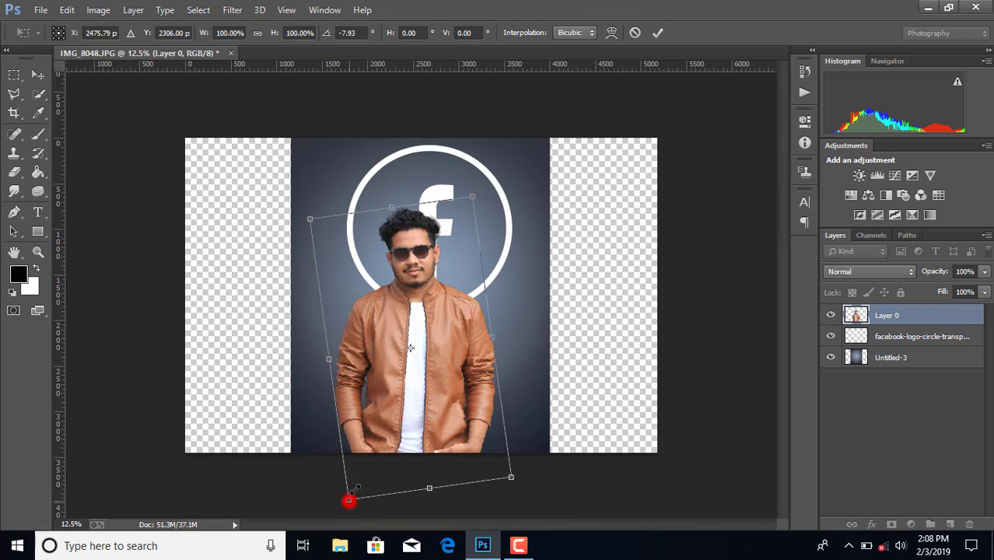
left_click_drag(349, 498, 360, 471)
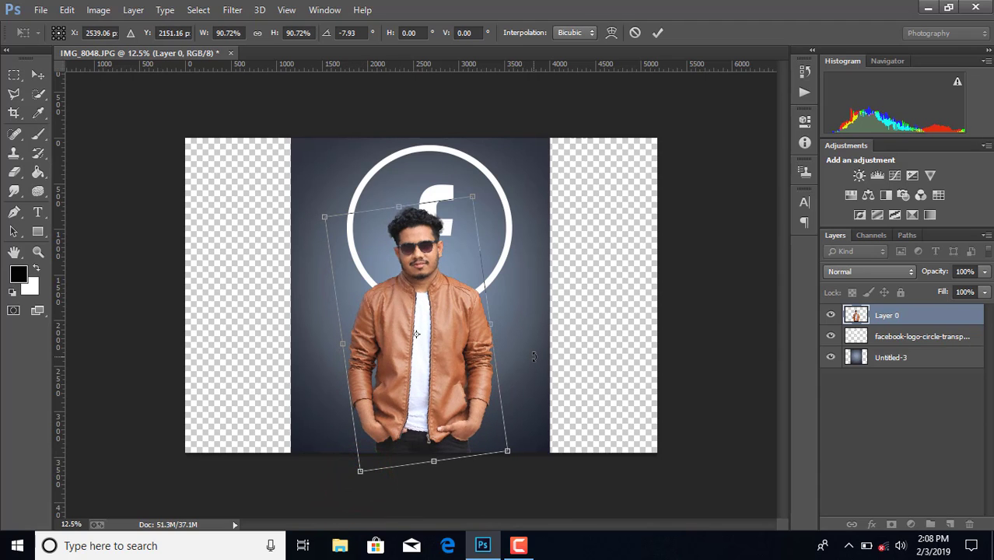
Nudge the man's cutout slightly left and change its rotation to -5.1°
key("Left")
key("Left")
key("Left")
key("Left")
key("Left")
key("Left")
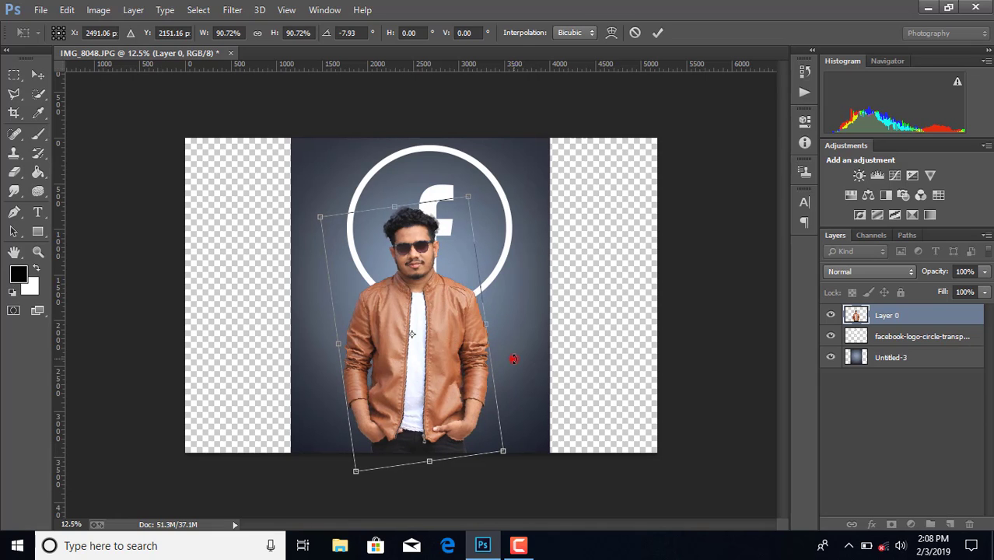
left_click_drag(514, 359, 514, 364)
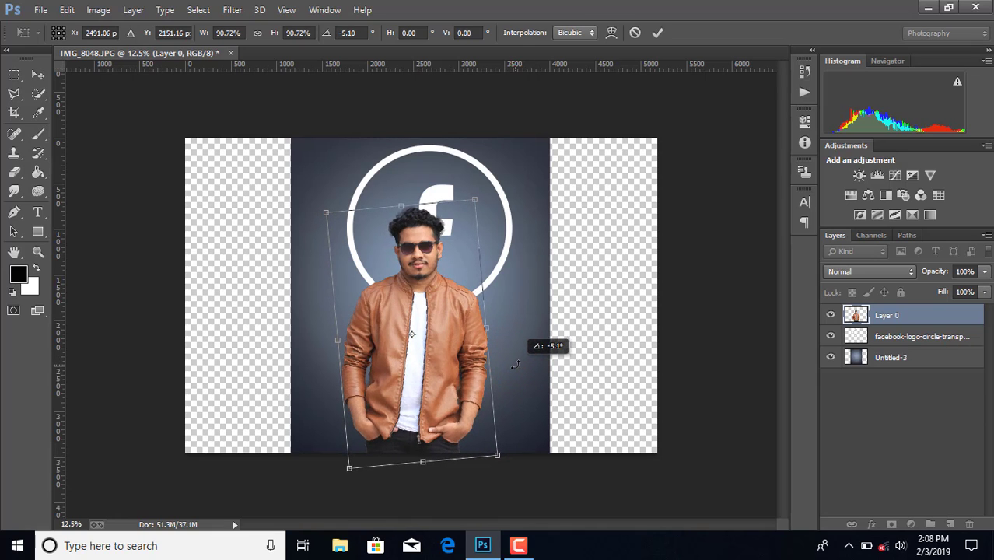
Shift the man's cutout further left and slightly down below the logo, and apply the transform
key("Left")
key("Left")
key("Left")
key("Left")
key("Left")
key("Left")
key("Left")
key("Left")
key("Left")
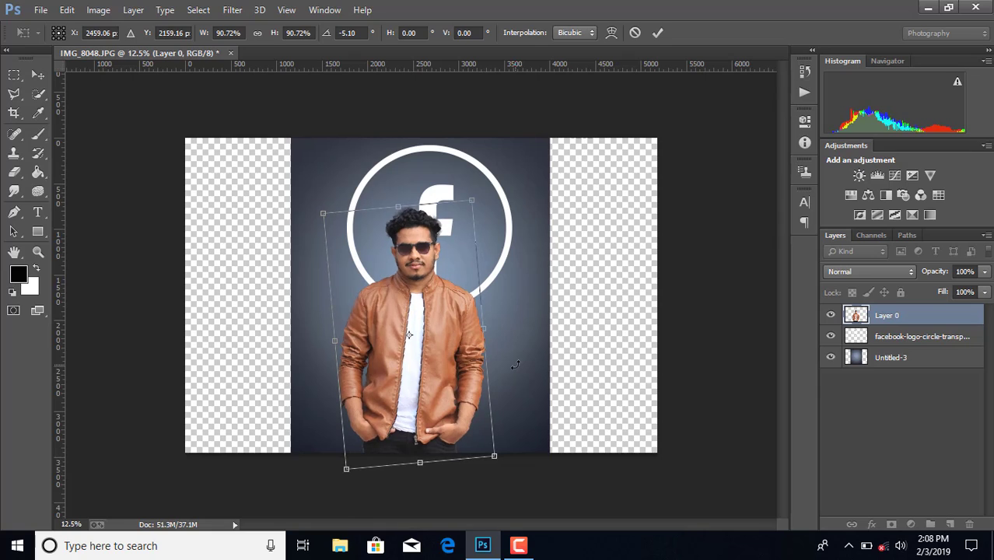
key("Down")
key("Down")
key("Down")
key("Left")
key("Left")
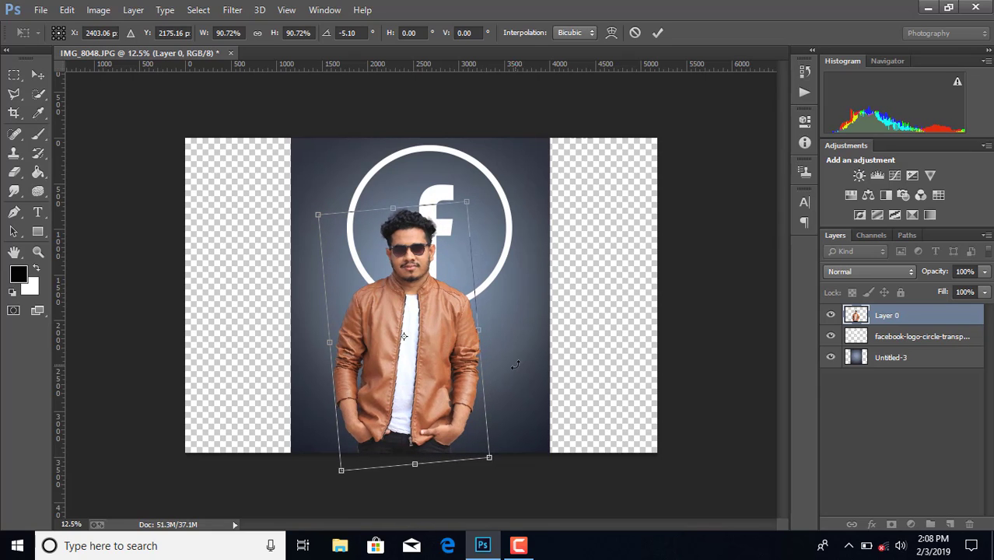
left_click(651, 36)
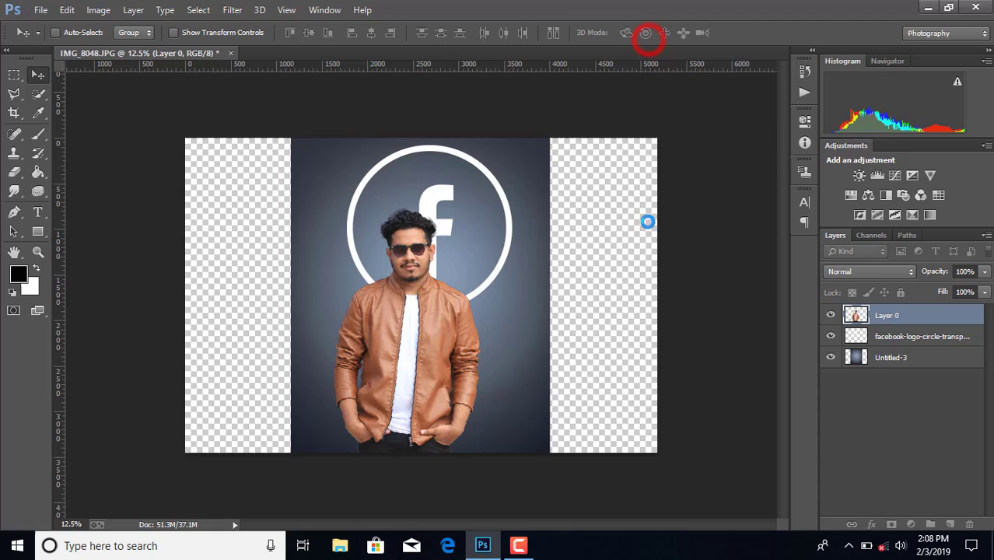
Crop the canvas to the blue gradient background's portrait area, cutting off the transparent strips on both sides
left_click(909, 357)
left_click(14, 113)
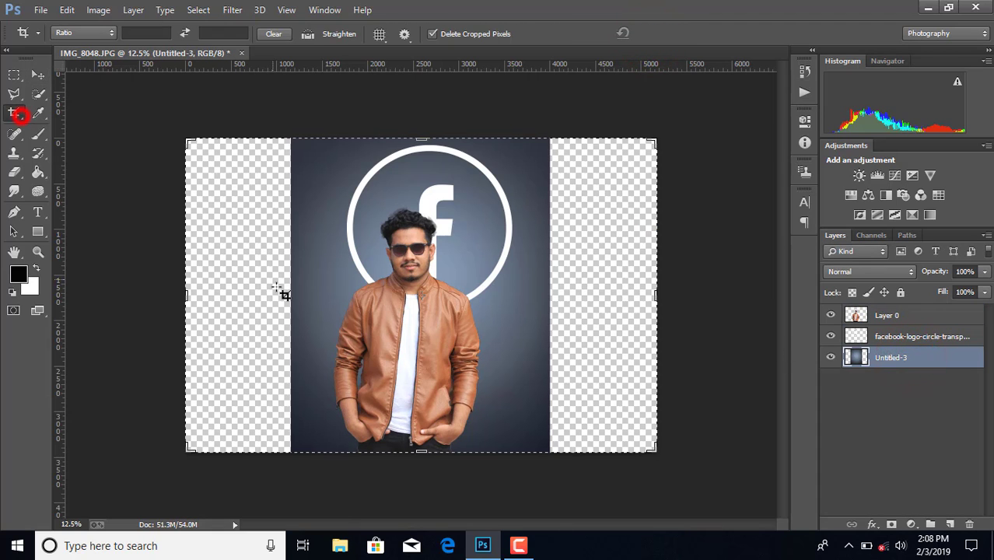
left_click_drag(188, 296, 238, 297)
left_click_drag(604, 296, 559, 288)
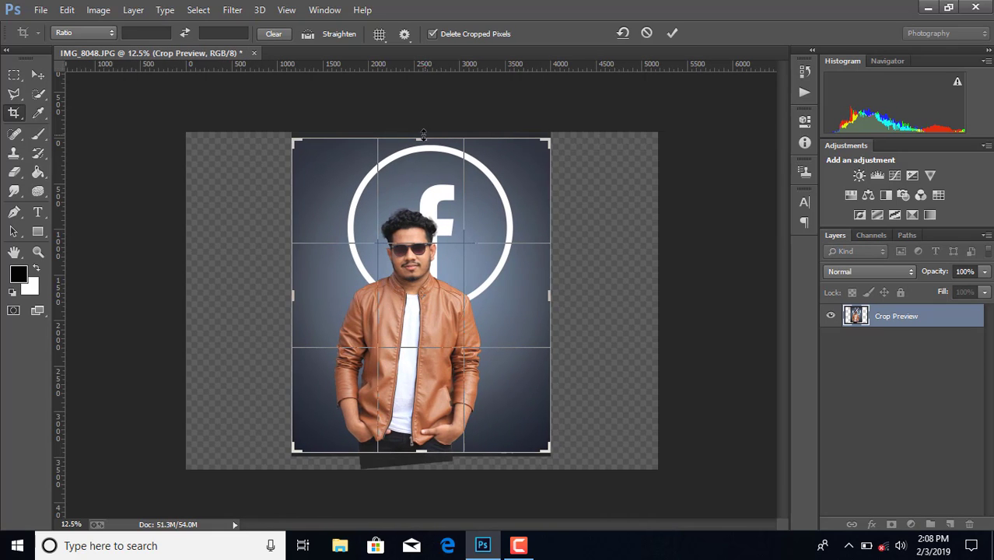
left_click_drag(422, 135, 422, 130)
left_click(672, 33)
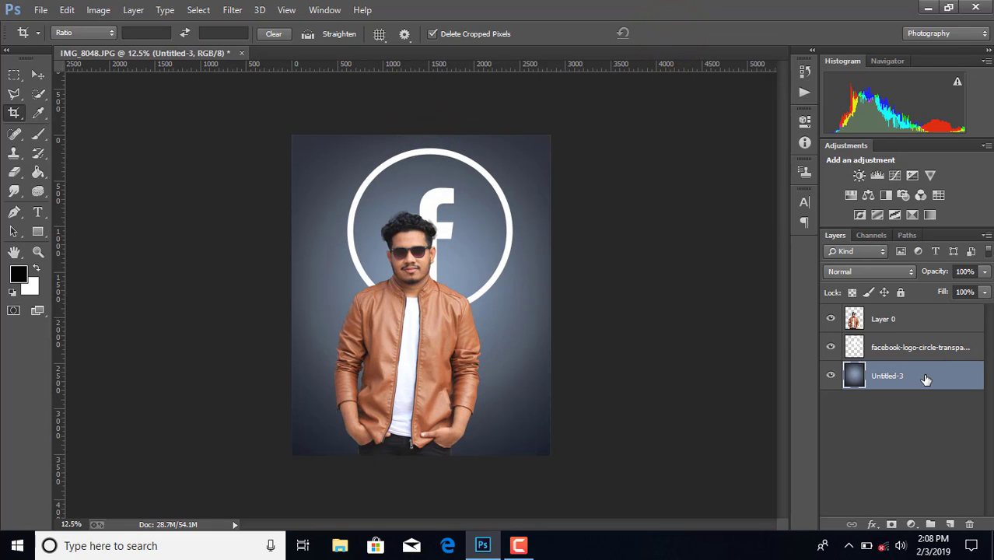
Add a drop shadow with a size of about 49 px to the Facebook logo layer
double_click(974, 350)
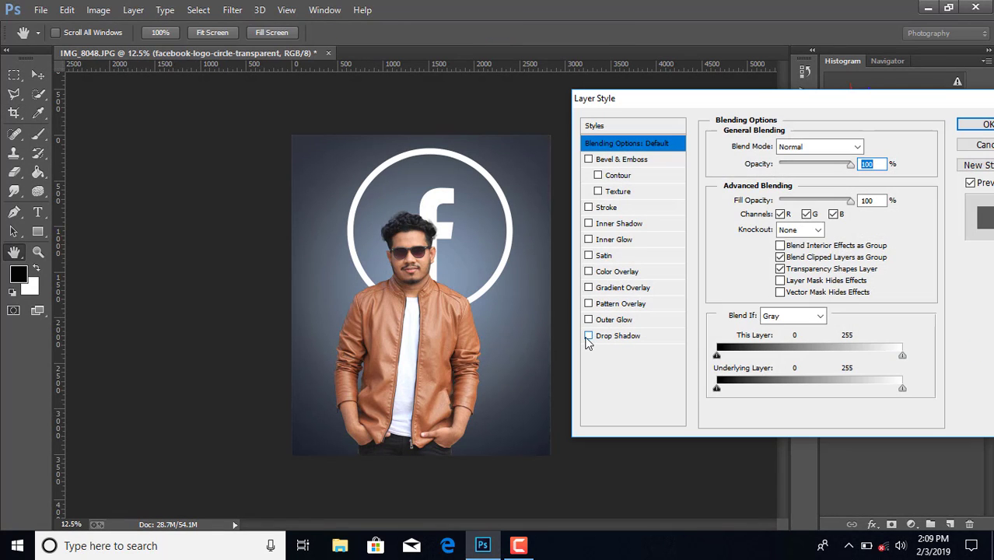
left_click(589, 340)
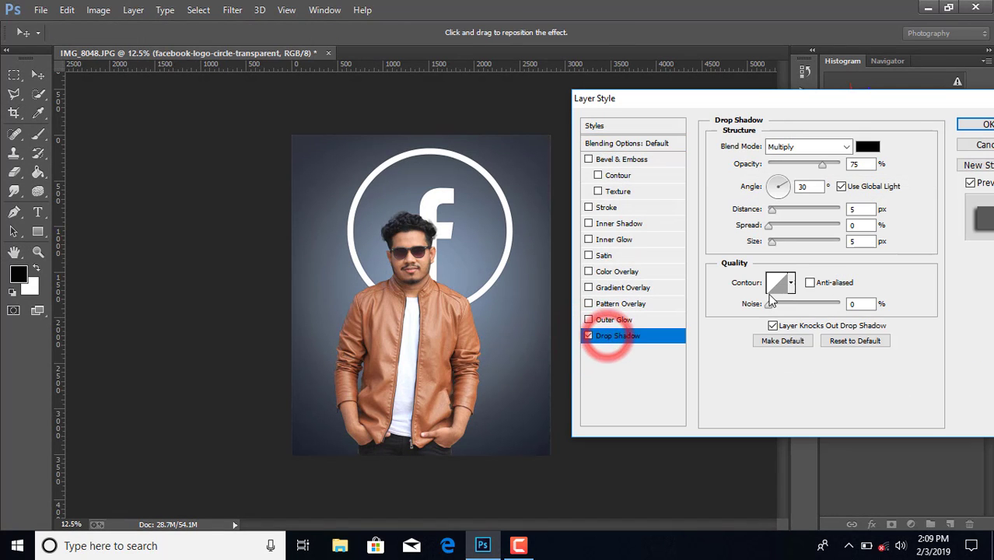
left_click_drag(776, 243, 784, 243)
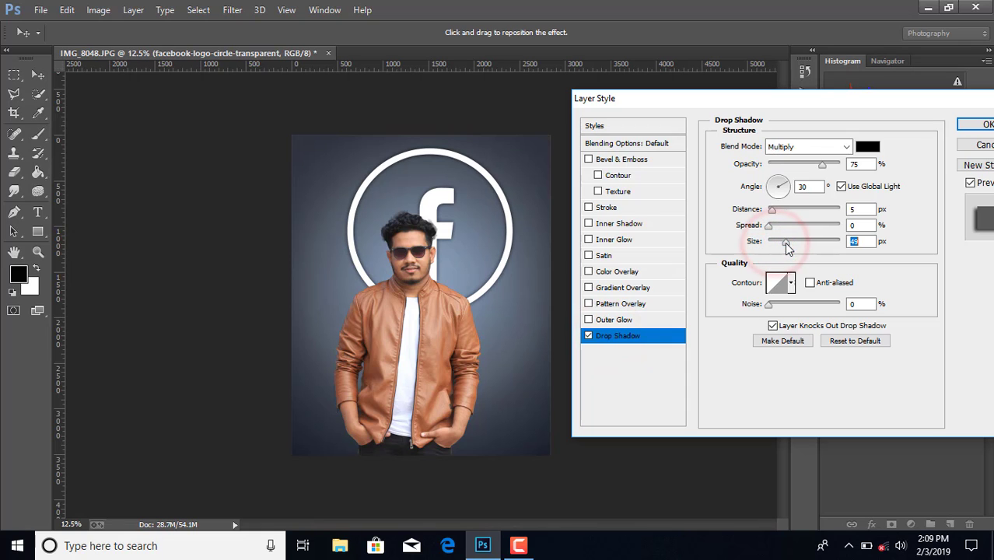
left_click(960, 126)
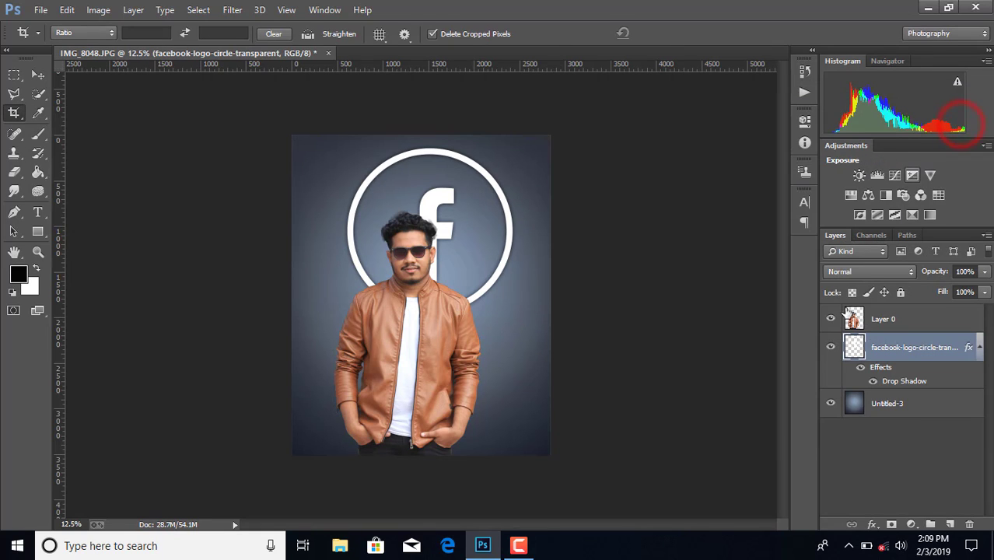
Apply the Camera Raw Filter to the Untitled-3 background layer, raising its clarity and brightening its tones
left_click(921, 406)
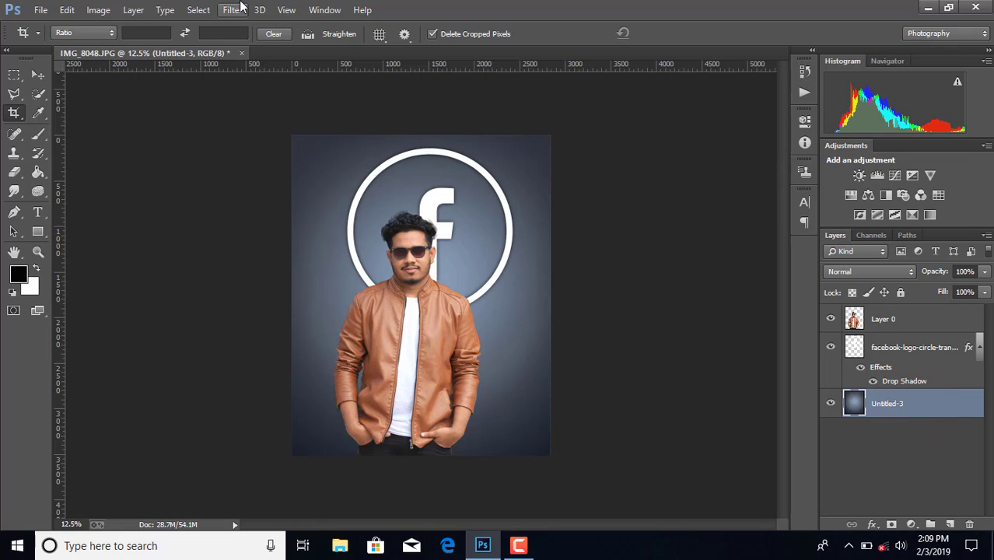
left_click(37, 75)
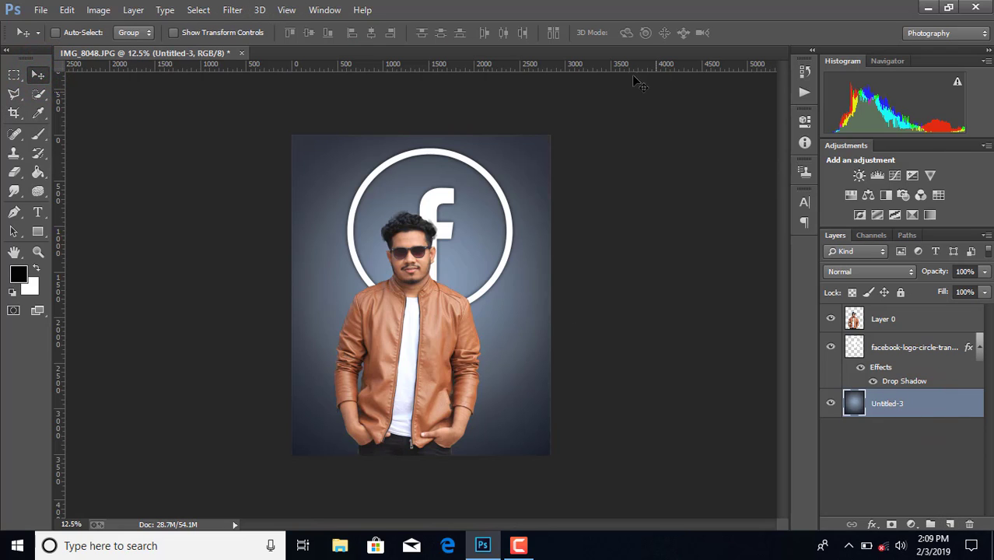
left_click(233, 9)
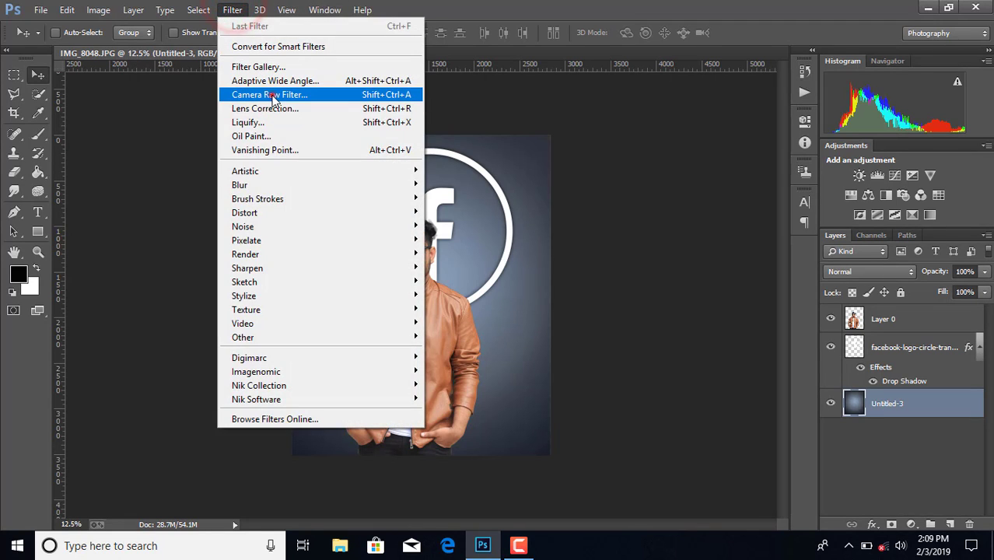
left_click(272, 94)
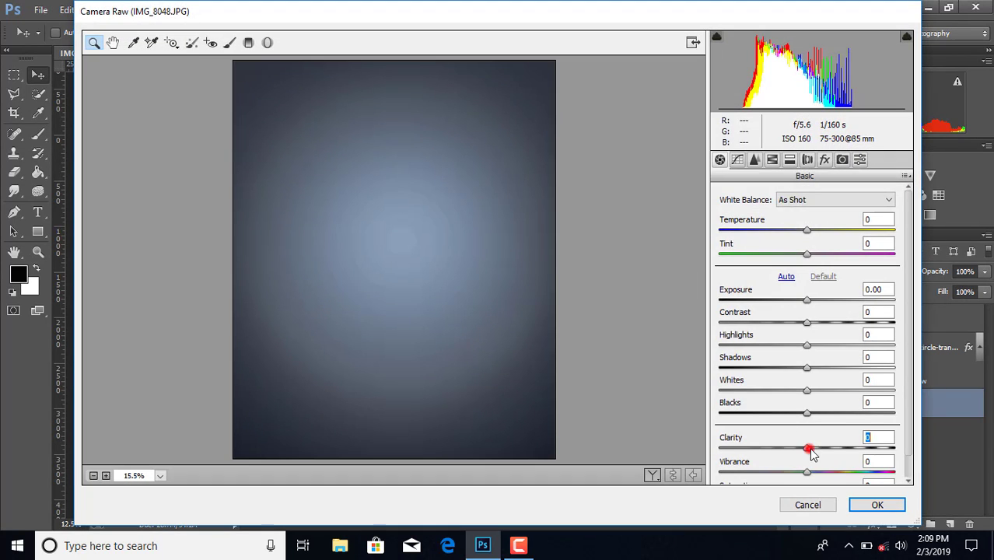
left_click_drag(809, 450, 834, 448)
left_click_drag(807, 412, 837, 345)
left_click(867, 502)
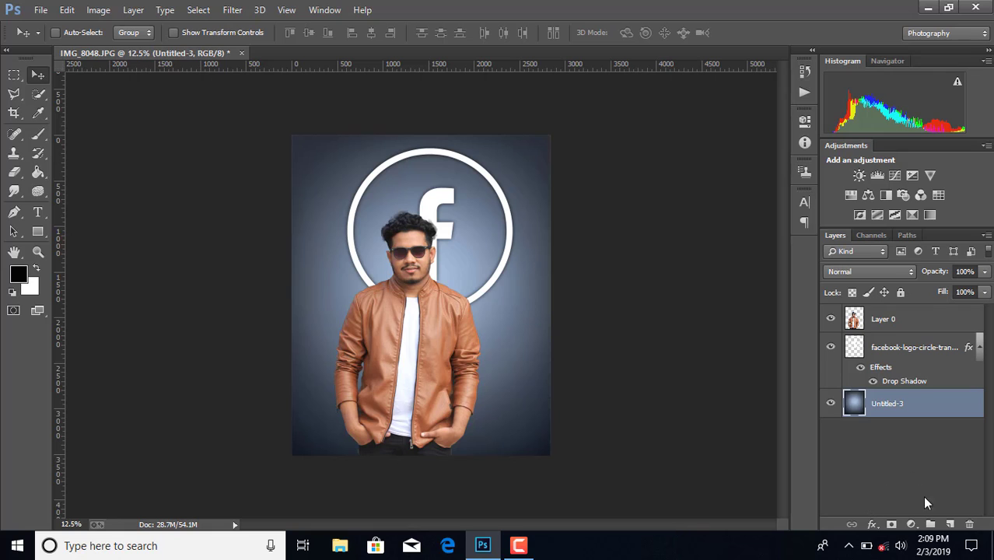
Add a Color Balance adjustment above the background with midtones Cyan-Red at about -36, and merge all visible layers
left_click(911, 524)
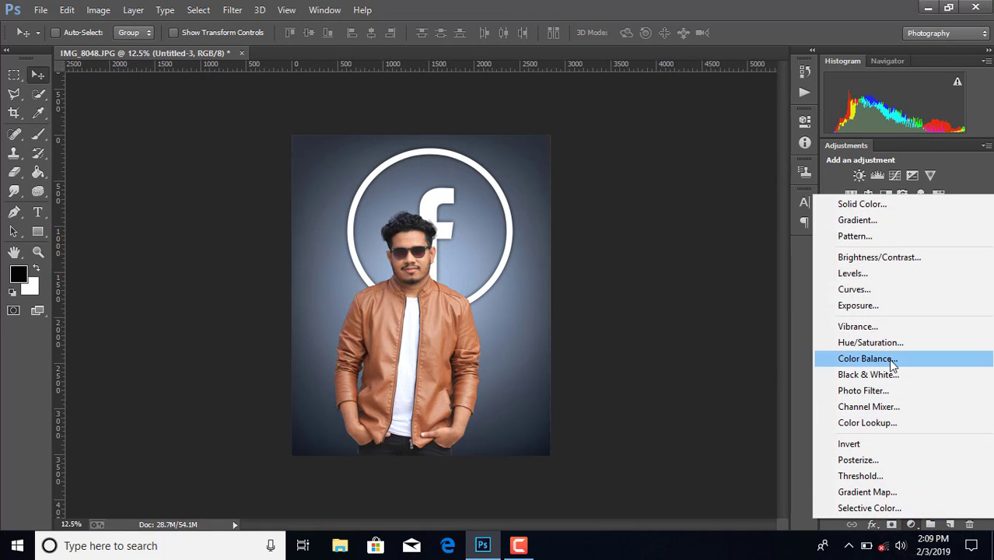
left_click(888, 358)
left_click_drag(687, 191, 675, 194)
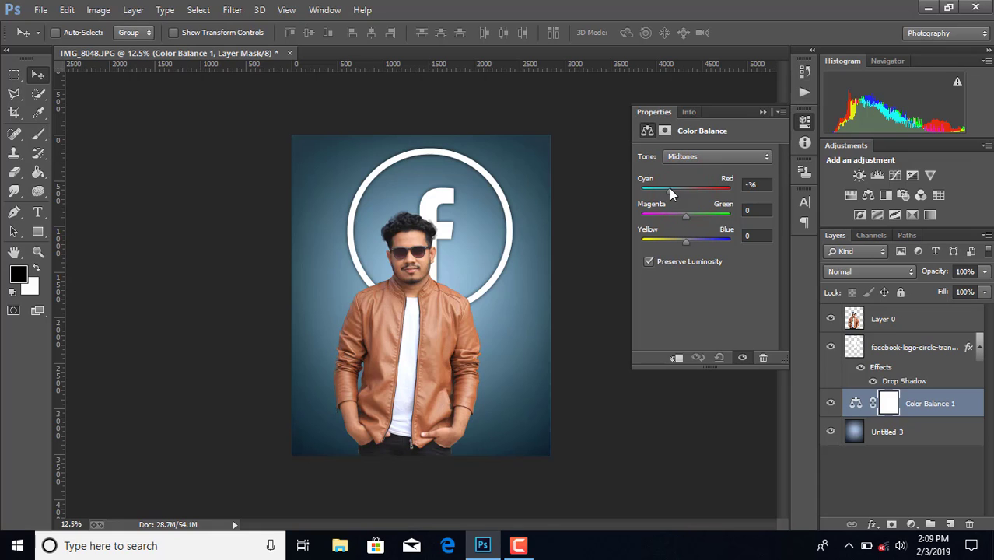
left_click(763, 112)
right_click(902, 432)
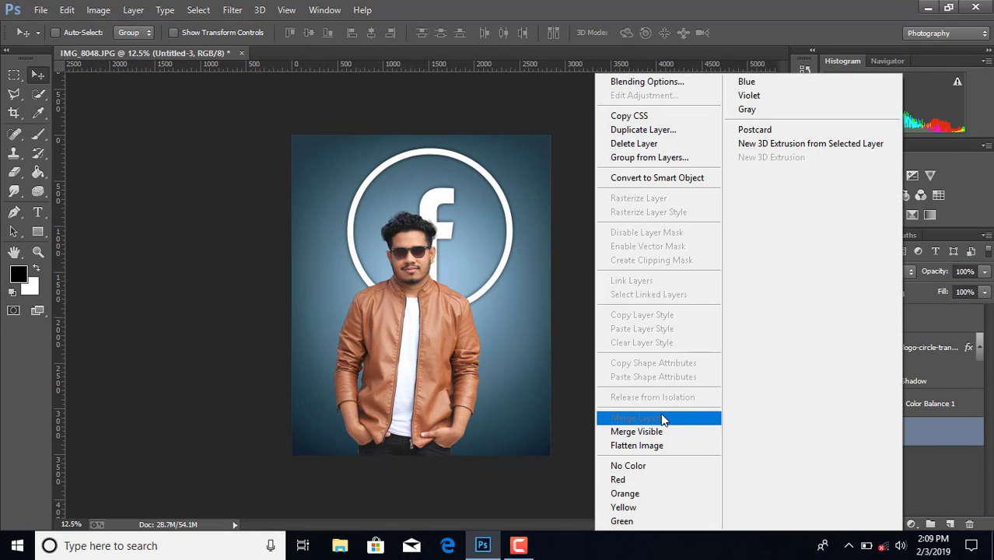
left_click(647, 430)
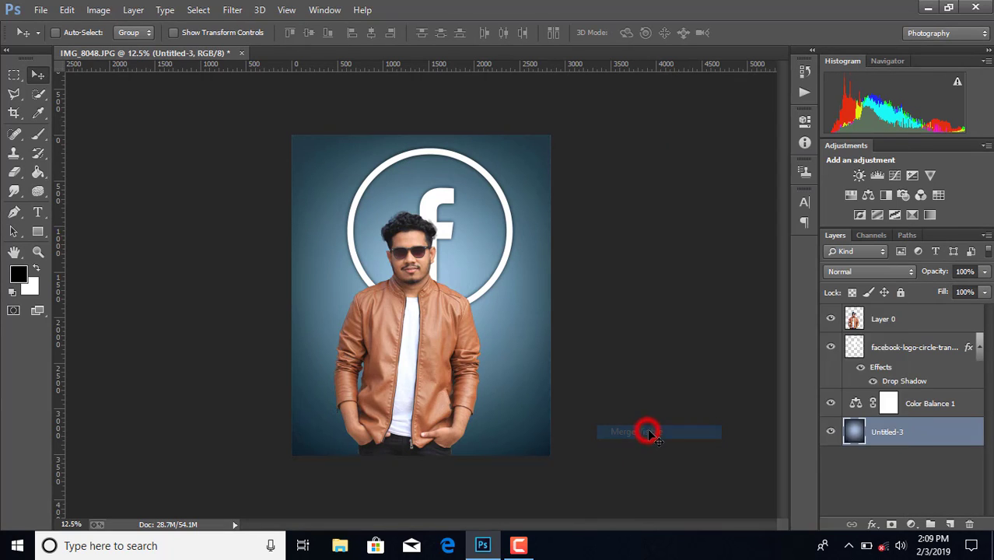
Add the widely spaced white text "F A C E B O O K" in 72 pt Tahoma near the image's lower edge
left_click(35, 269)
left_click(37, 212)
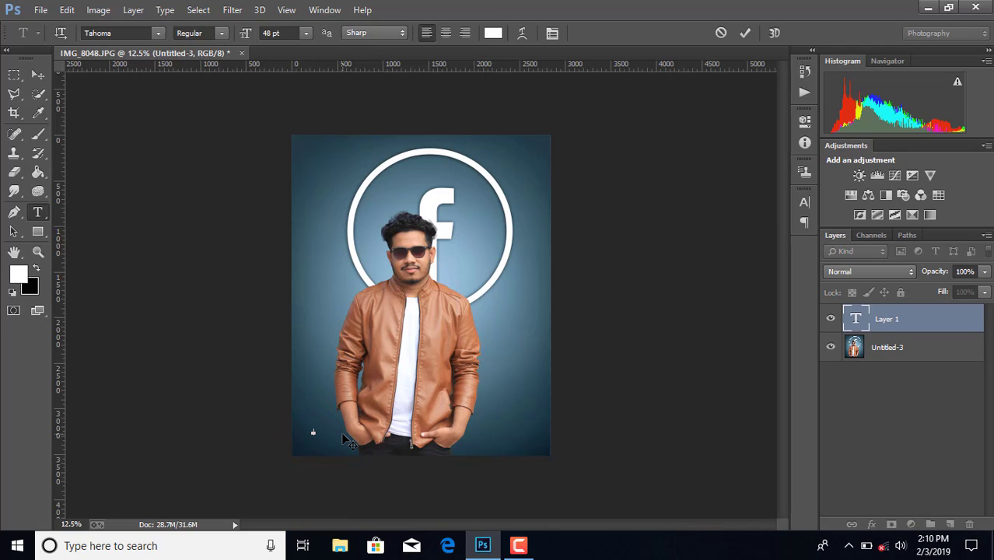
left_click(306, 32)
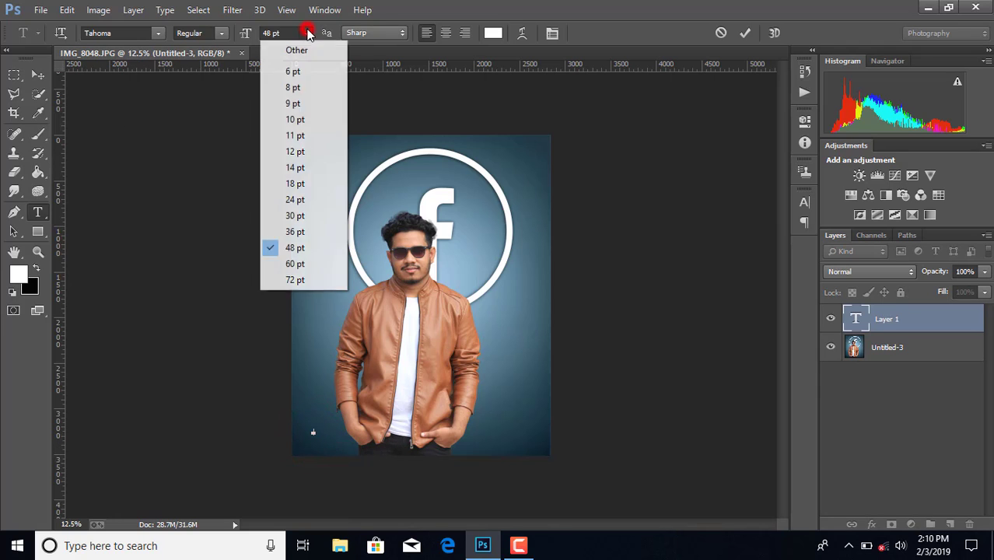
left_click(296, 259)
left_click(305, 33)
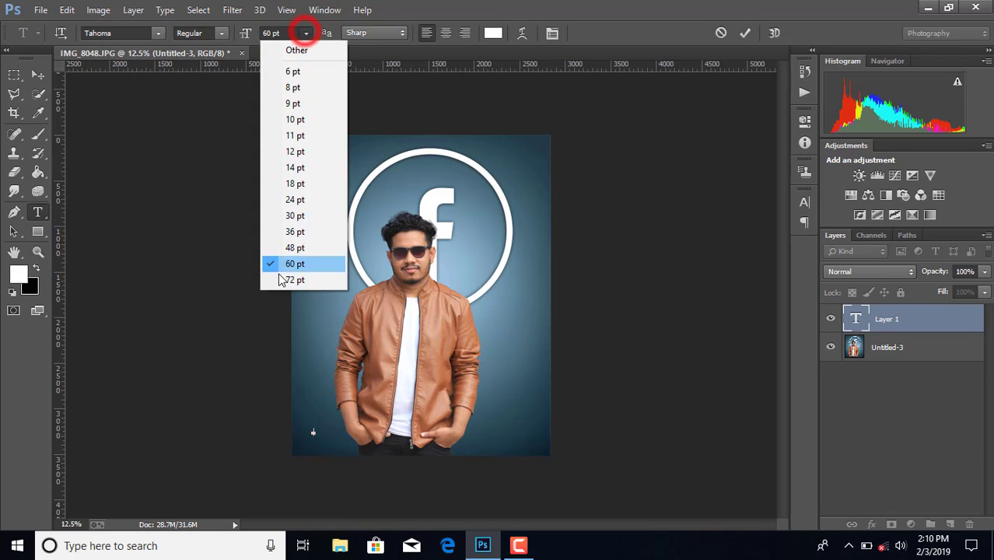
left_click(284, 277)
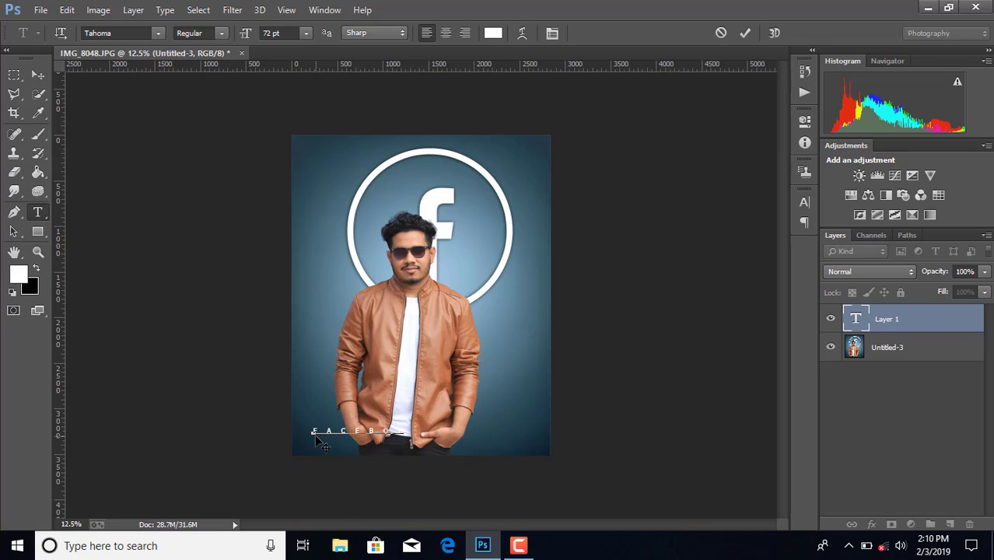
left_click(750, 35)
Scale the FACEBOOK text to 208.77%, move it down to Y 3365.78 px near the image's bottom edge, and apply the transform
key("ctrl+t")
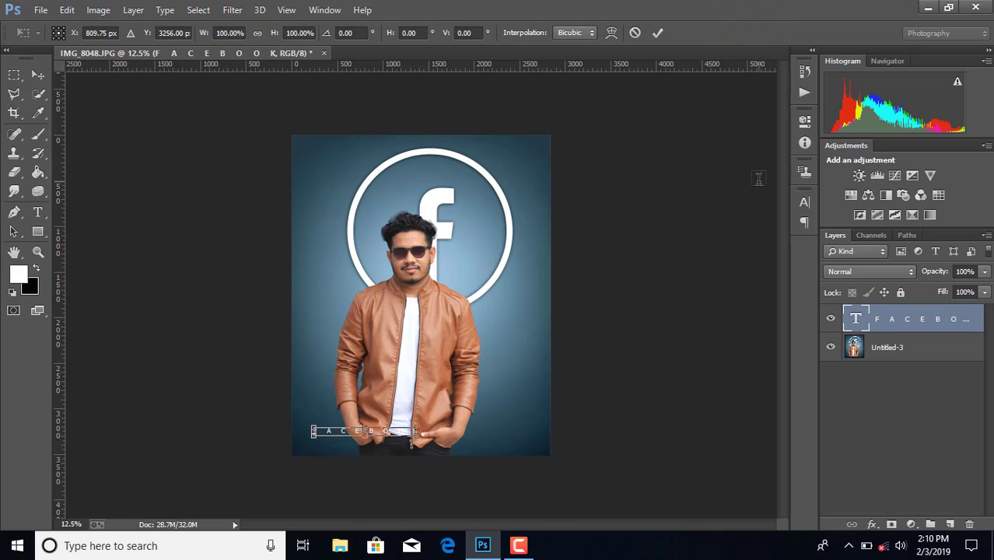
left_click_drag(419, 429, 534, 408)
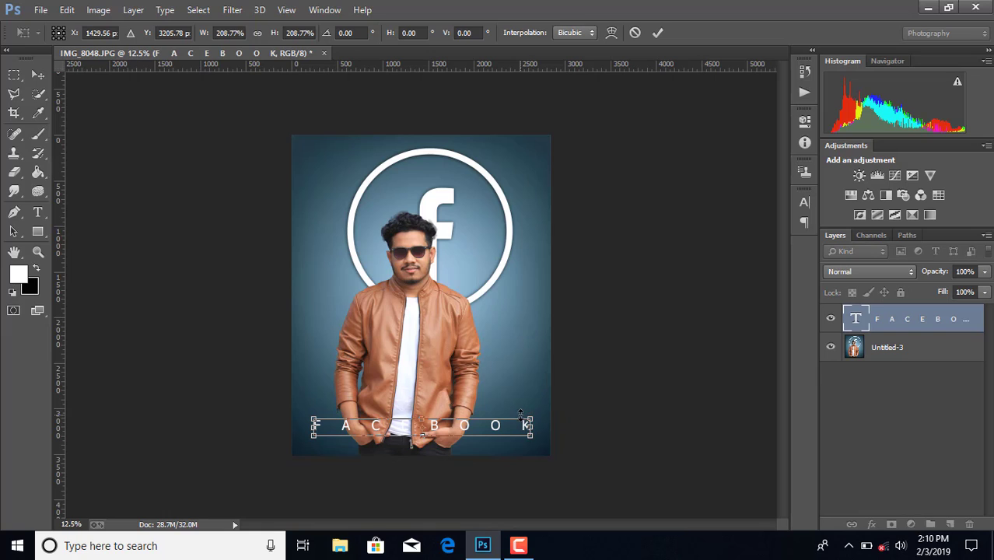
key("Down")
key("Down")
key("Down")
key("Down")
key("Down")
key("Down")
key("Down")
key("Down")
key("Down")
key("Down")
key("Down")
key("Down")
key("Down")
key("Down")
key("Down")
key("Down")
key("Down")
key("Down")
key("Down")
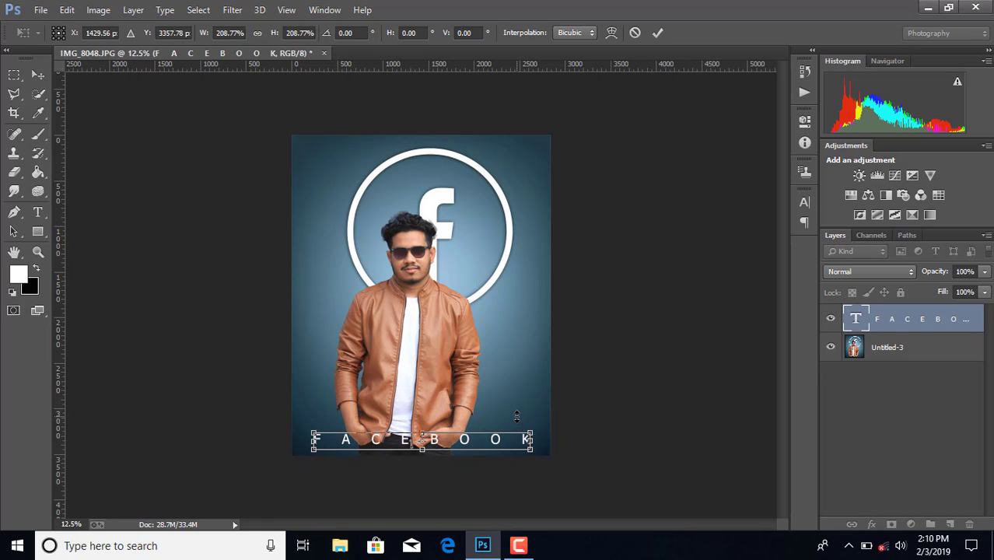
key("Down")
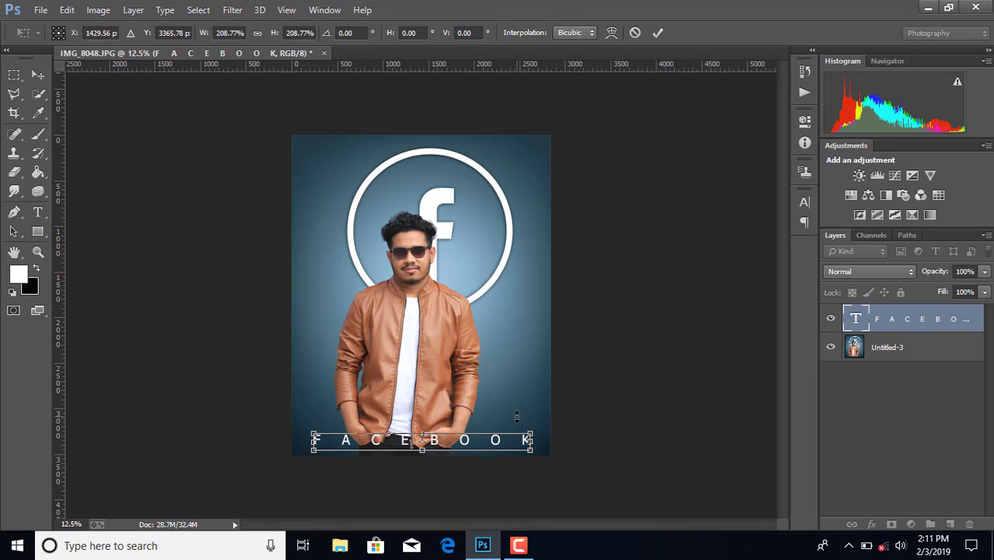
left_click(661, 34)
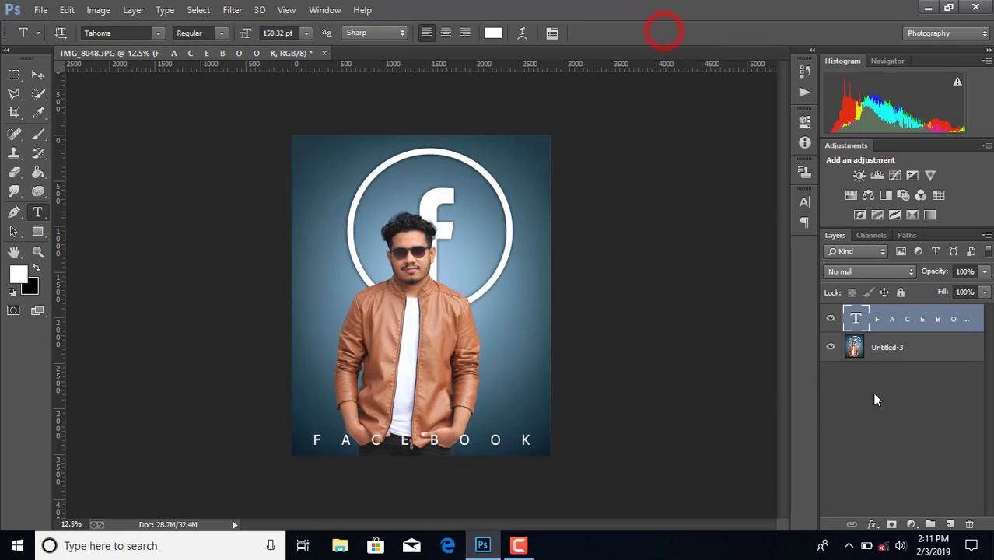
Add a drop shadow with a size of about 76 px to the FACEBOOK text, and merge all visible layers
double_click(978, 320)
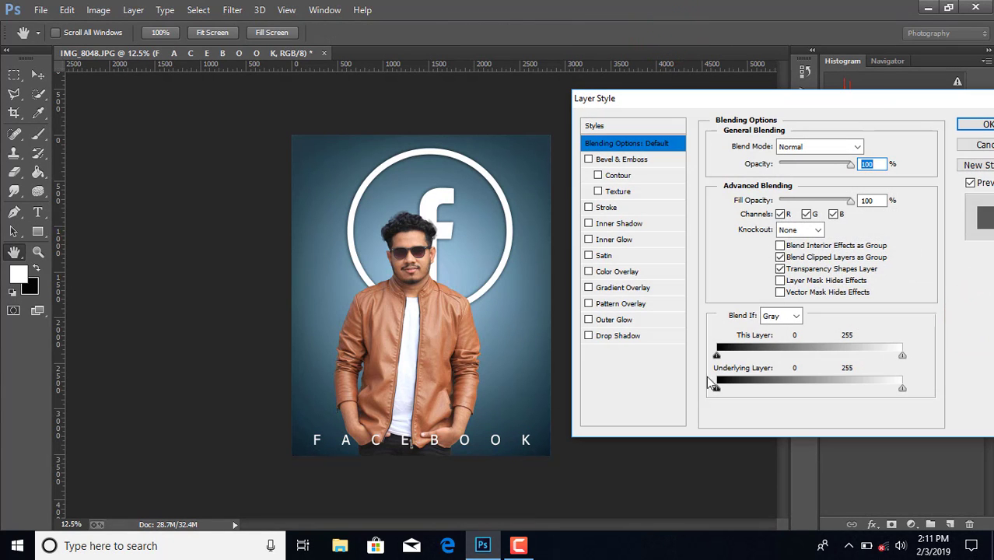
left_click(588, 335)
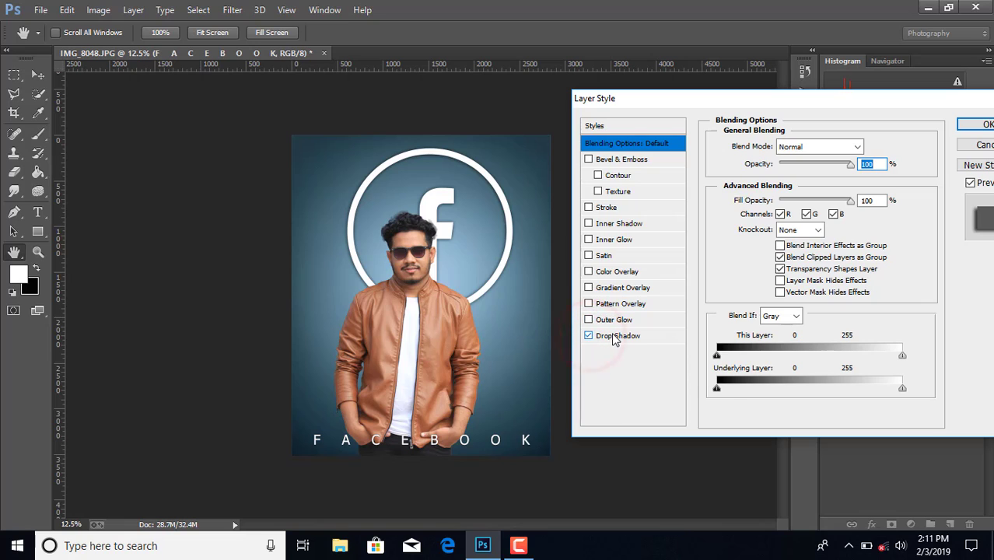
left_click(615, 336)
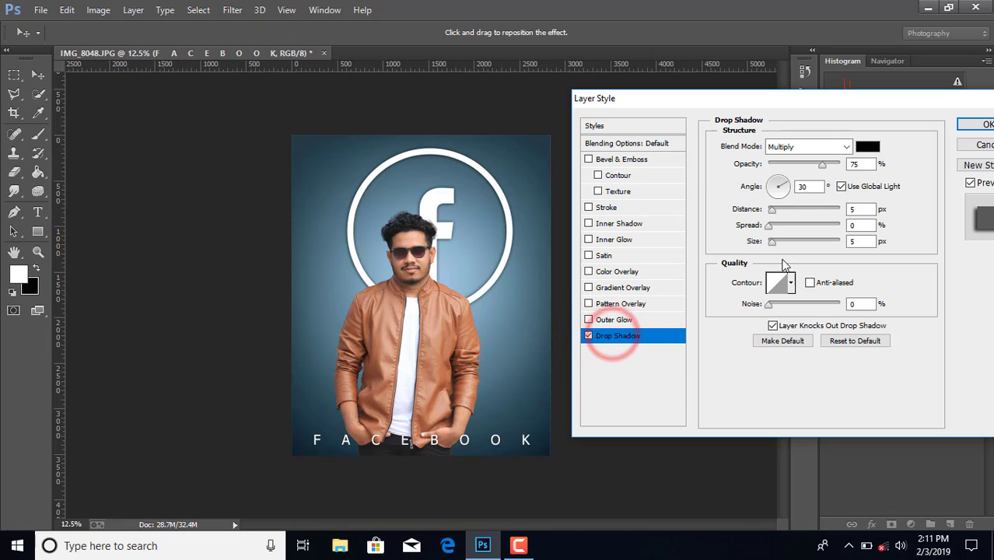
left_click_drag(774, 247, 792, 248)
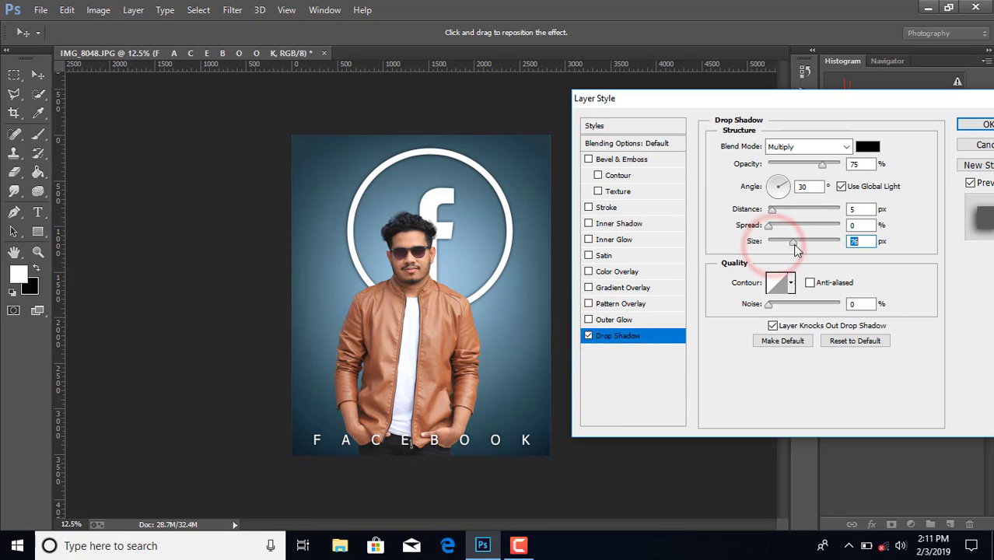
left_click(983, 126)
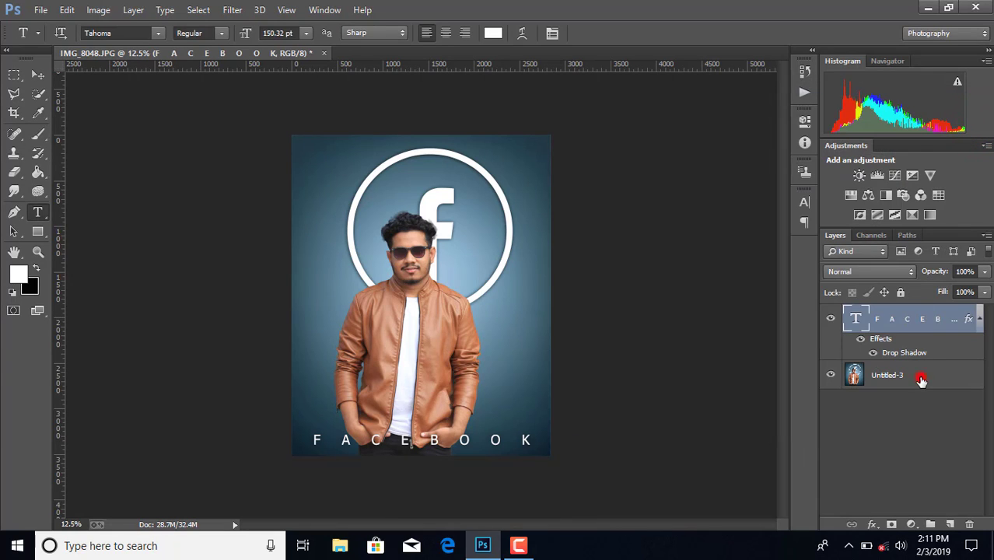
right_click(920, 378)
left_click(675, 432)
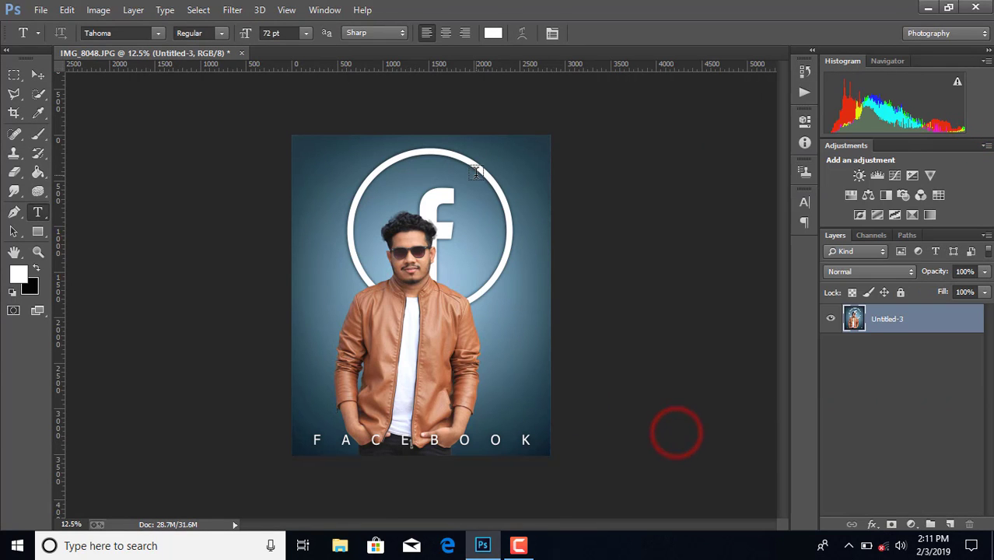
In the Camera Raw Filter, set the merged image's Clarity to +49, Blacks -17, Whites +48, Shadows +38 and Highlights +7
left_click(228, 9)
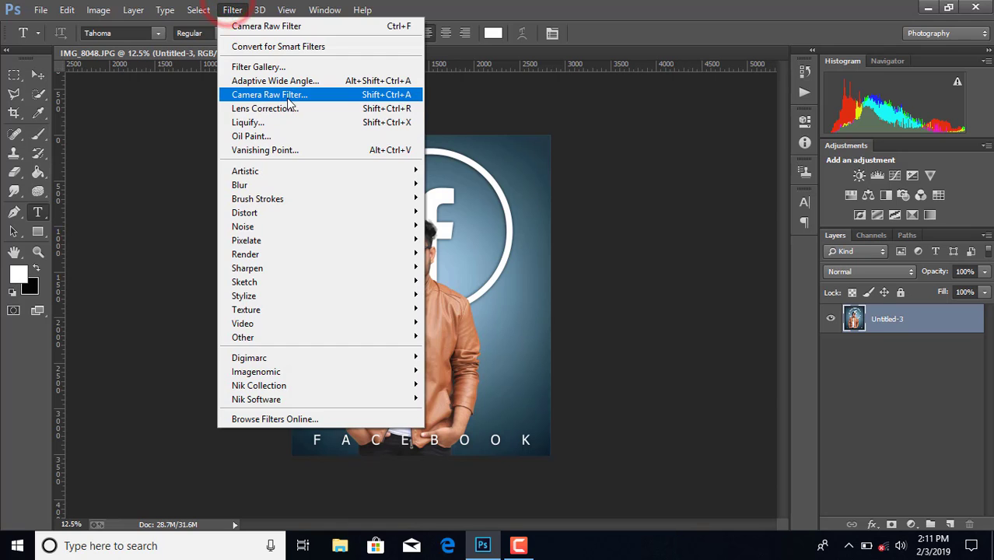
left_click(286, 97)
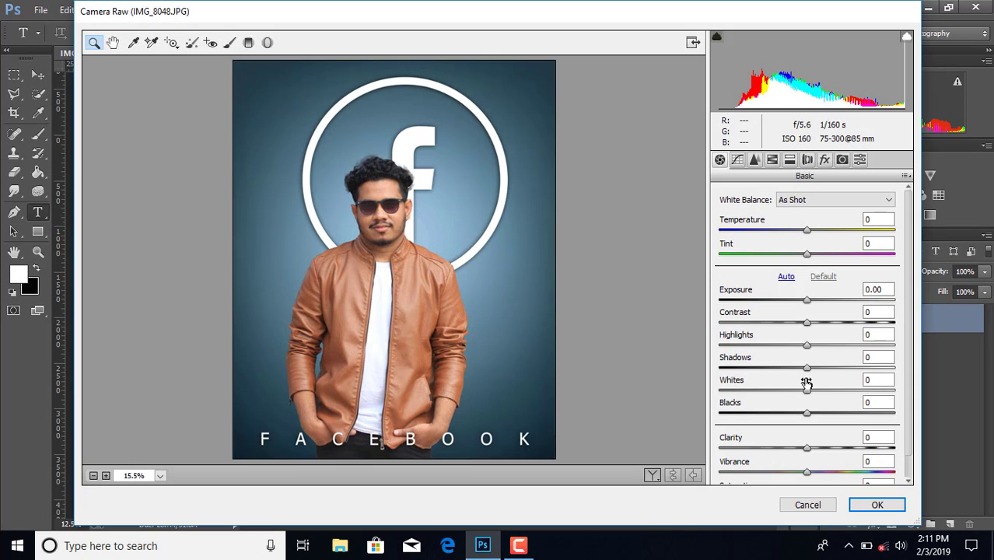
left_click_drag(806, 448, 849, 449)
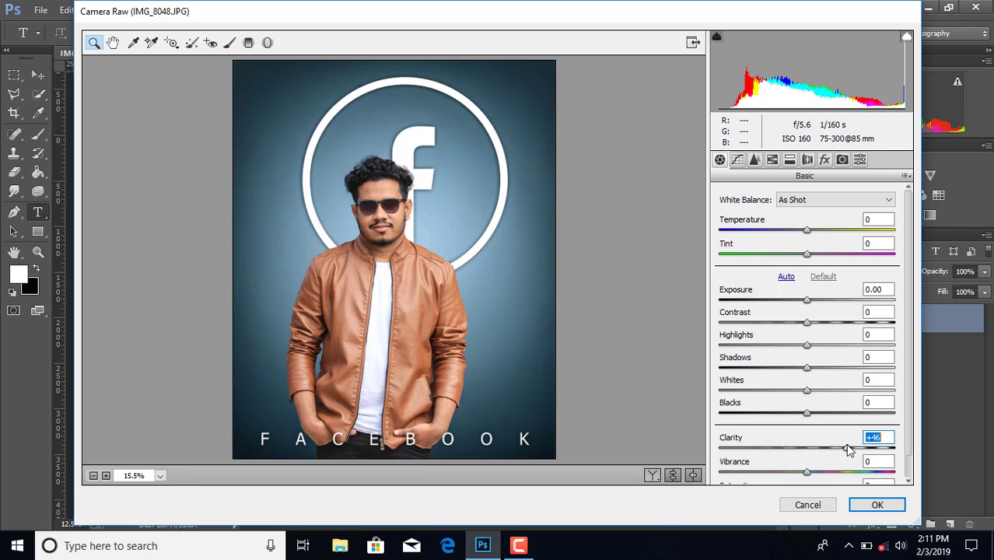
left_click_drag(806, 413, 849, 392)
left_click_drag(806, 367, 812, 345)
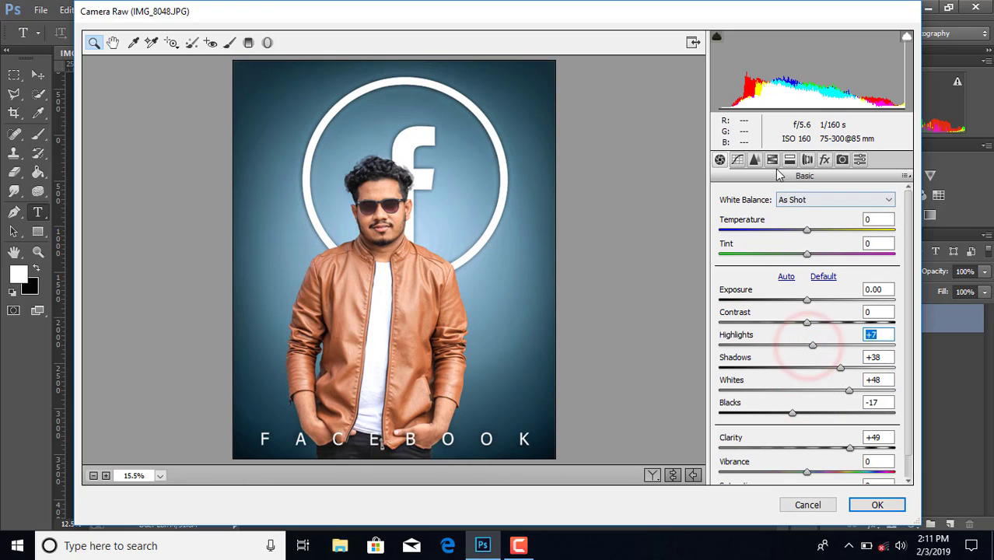
Set the Luminance noise reduction to 68, raise the saturation of the Aquas, and adjust the Blues to make the background more teal
left_click(754, 159)
left_click_drag(720, 339, 842, 342)
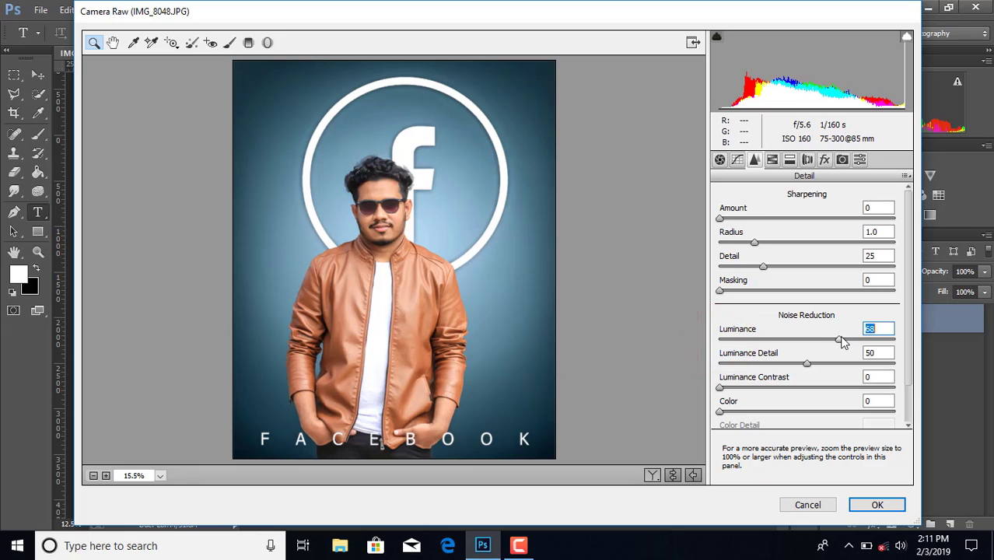
left_click(772, 159)
left_click(760, 215)
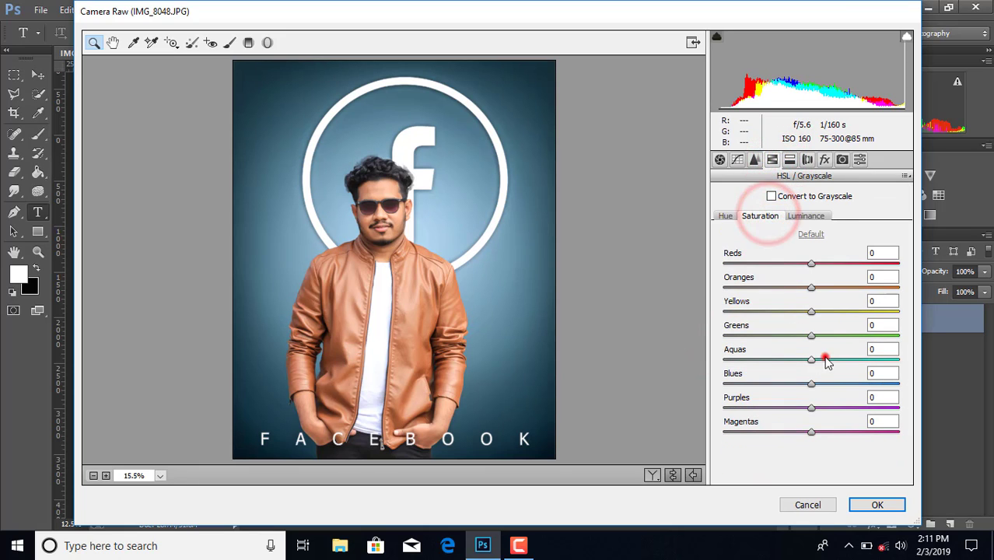
left_click_drag(811, 360, 855, 359)
left_click_drag(811, 383, 806, 354)
left_click(725, 216)
Darken the image edges with a Post Crop Vignetting amount of -9 and apply the Camera Raw adjustments
left_click(824, 159)
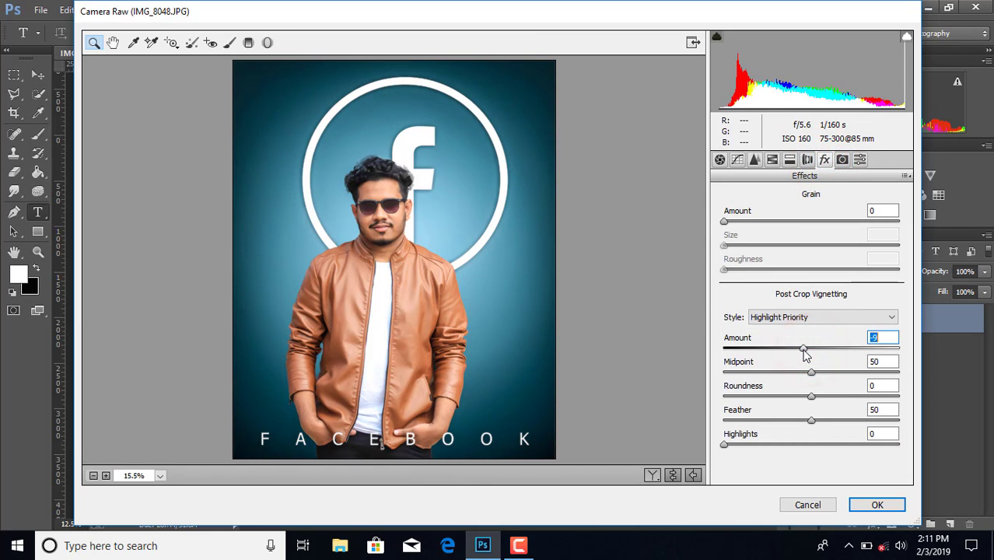
left_click(870, 503)
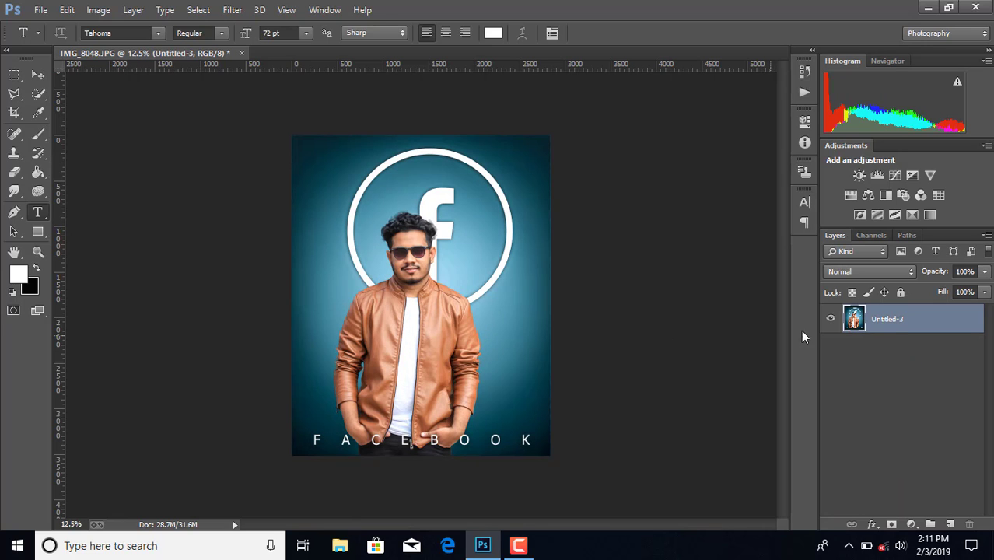
Flatten the graded image into a single Background layer and switch to the Move tool
right_click(881, 322)
left_click(629, 441)
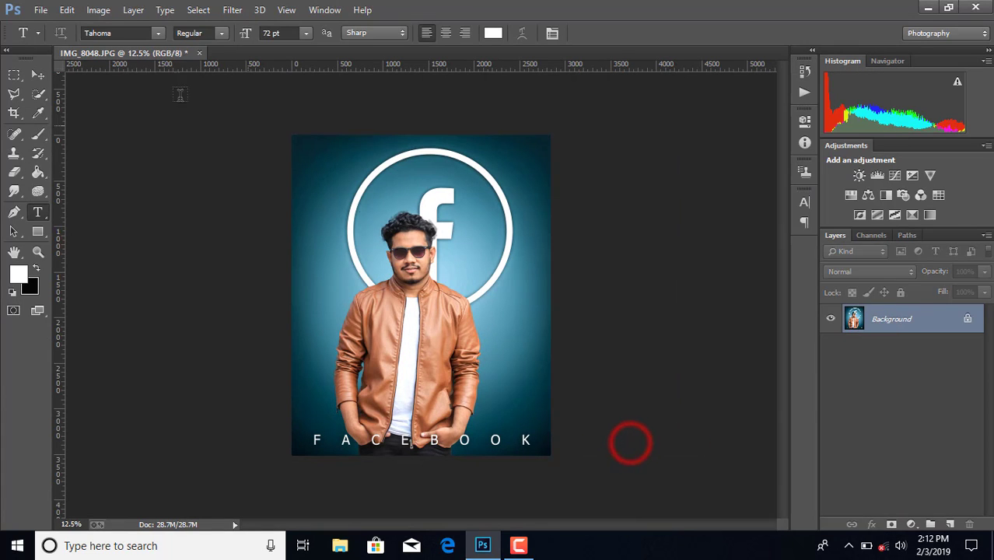
left_click(37, 74)
Save the flattened image as a JPEG copy named "IMG_8048 NEW" in the Stocks folder and open the JPEG quality choices
left_click(40, 9)
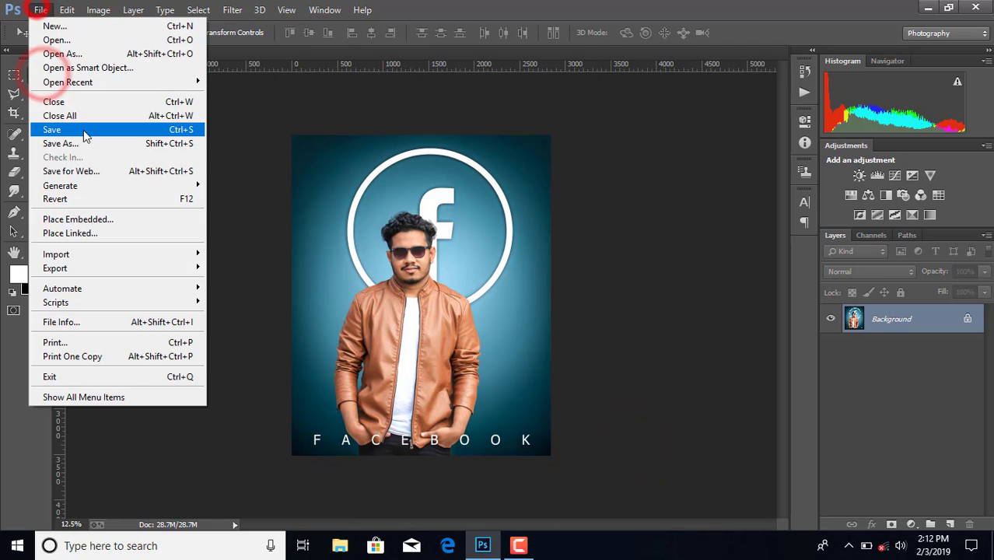
left_click(85, 143)
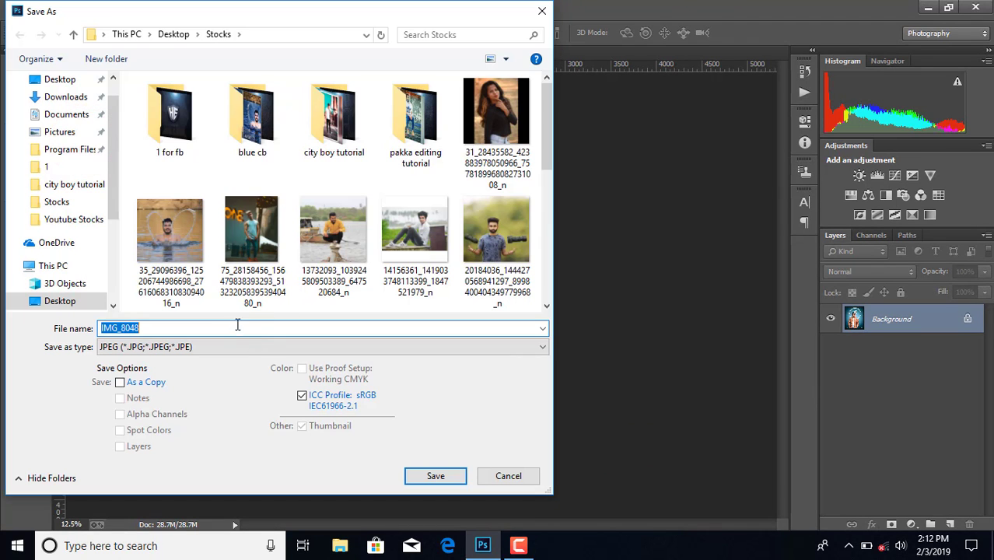
left_click(236, 322)
type("N")
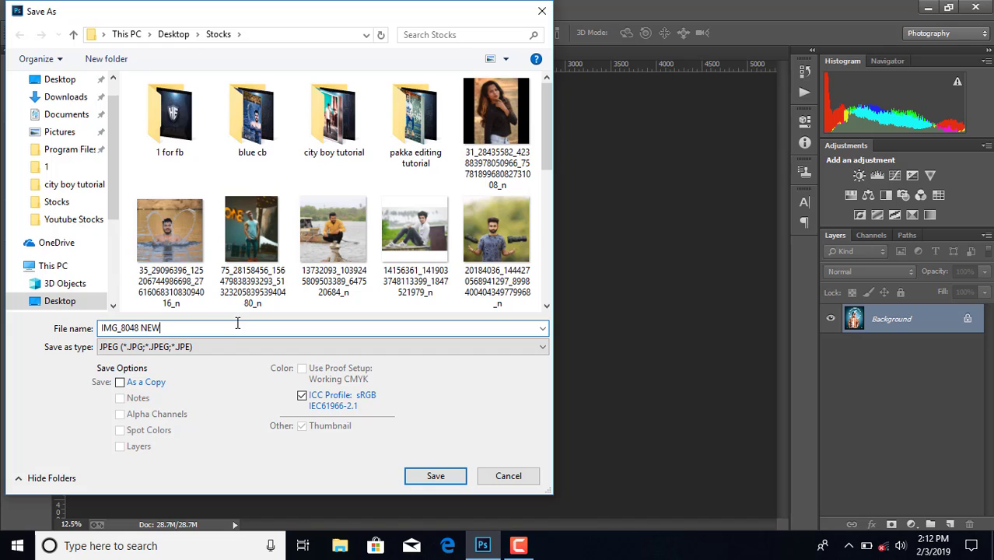
type("EW")
left_click(120, 383)
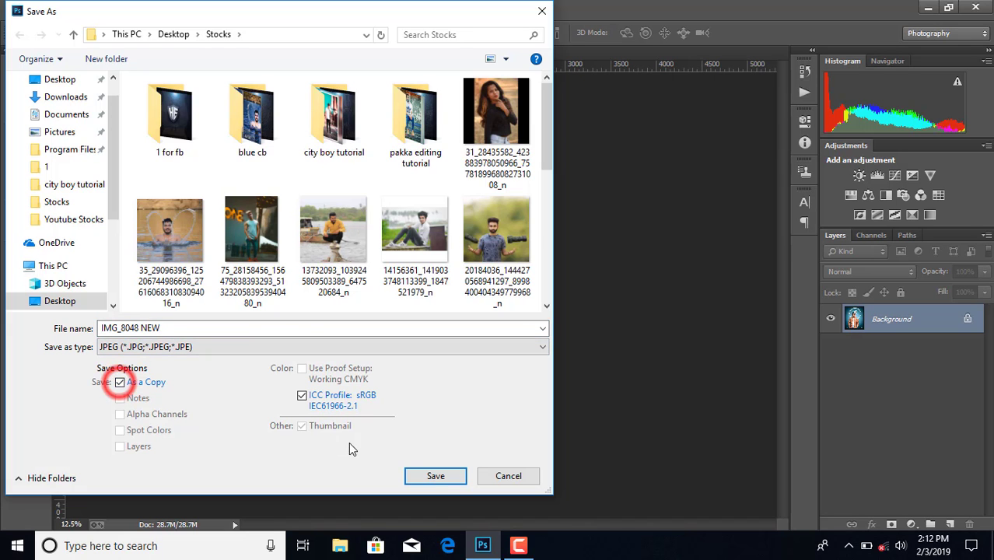
left_click(434, 476)
left_click(507, 173)
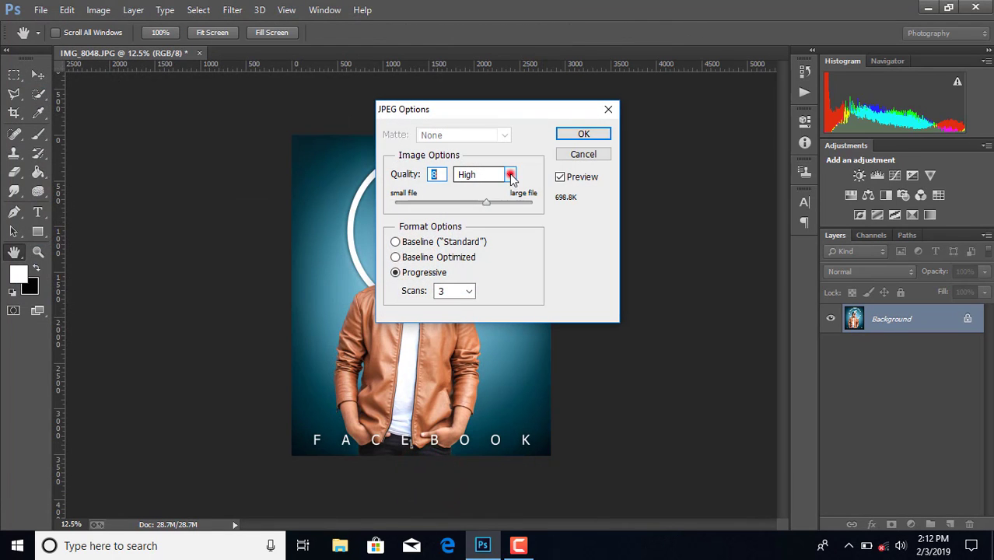